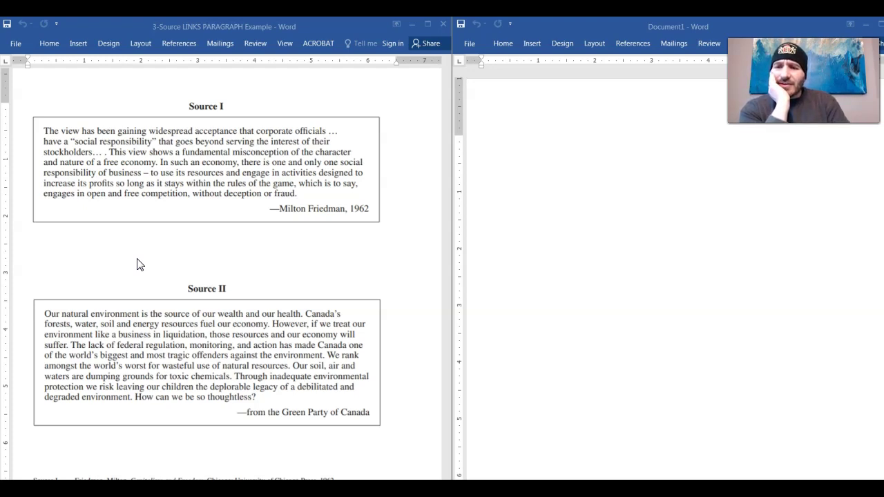
Read the texts of Source I and Source II and the Source III cartoon, comparing them for a common link
{"action": "left_click", "coordinate": [201, 256]}
{"action": "scroll", "coordinate": [202, 254], "scroll_direction": "down", "scroll_amount": 3}
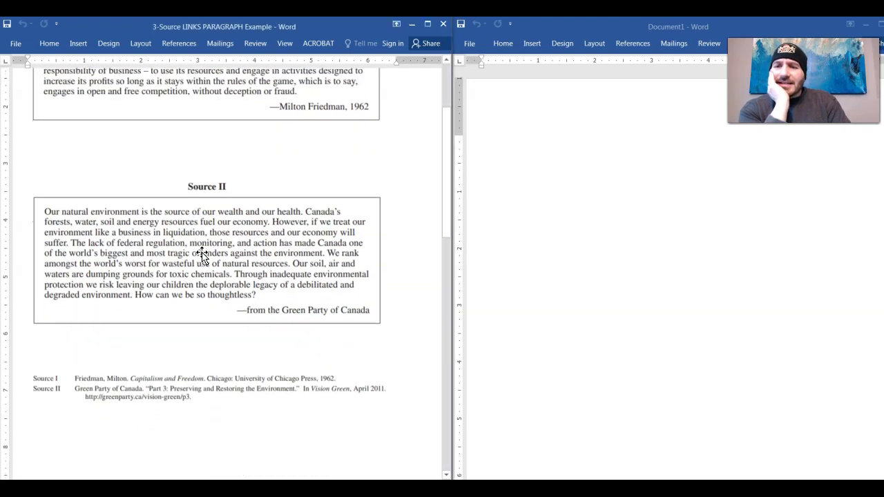
{"action": "scroll", "coordinate": [202, 254], "scroll_direction": "down", "scroll_amount": 1}
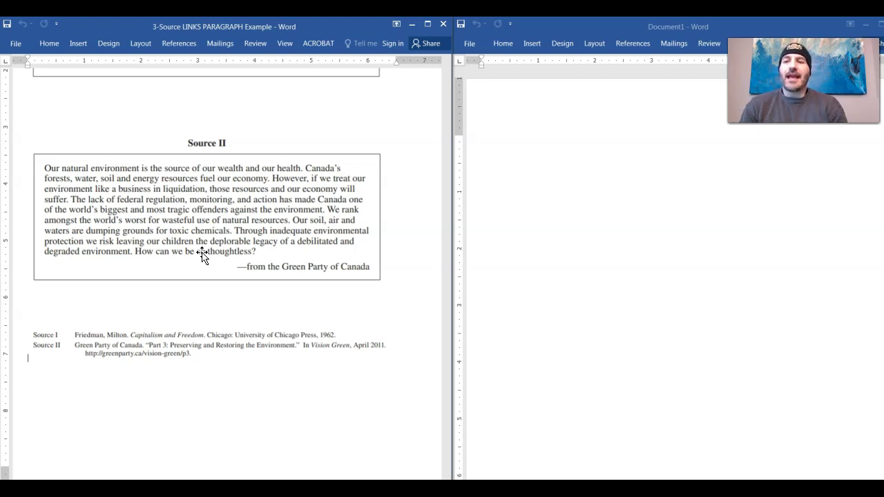
{"action": "left_click", "coordinate": [137, 293]}
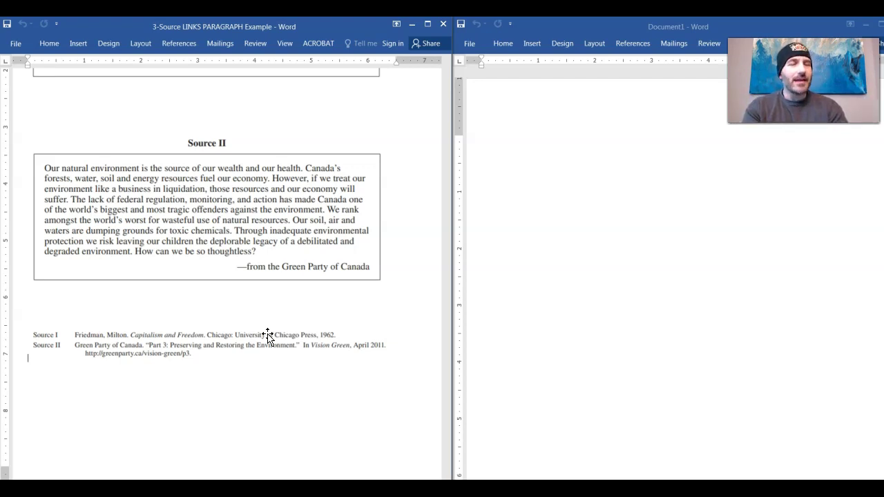
{"action": "scroll", "coordinate": [268, 337], "scroll_direction": "down", "scroll_amount": 10}
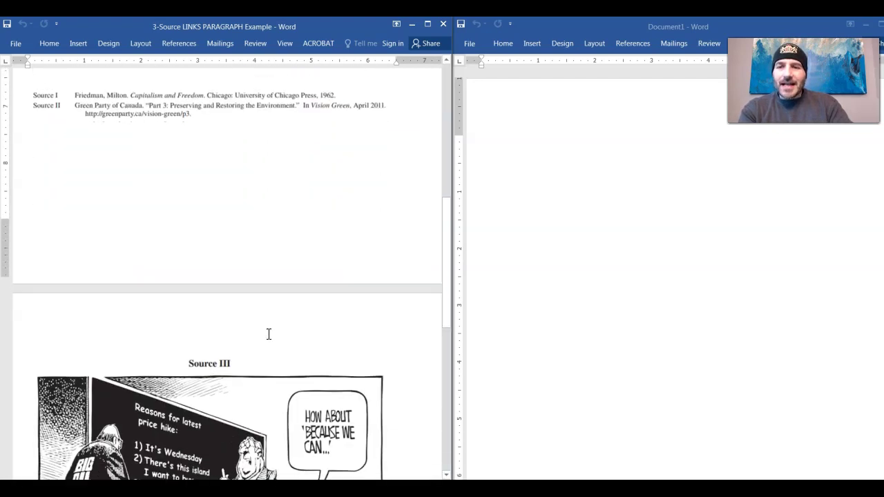
{"action": "scroll", "coordinate": [268, 337], "scroll_direction": "down", "scroll_amount": 4}
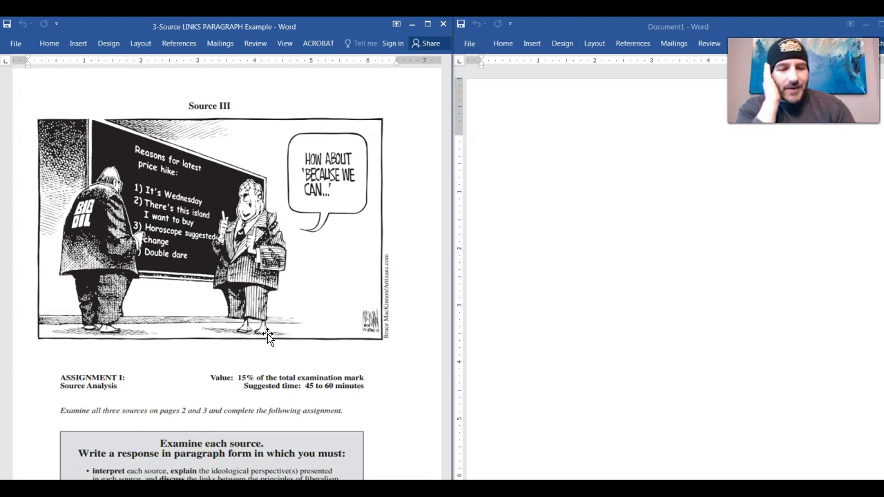
{"action": "scroll", "coordinate": [269, 332], "scroll_direction": "up", "scroll_amount": 10}
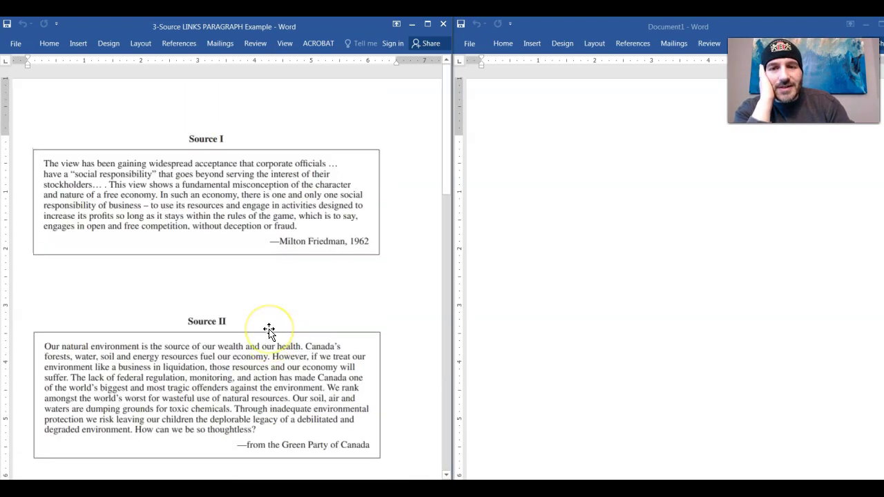
{"action": "scroll", "coordinate": [256, 276], "scroll_direction": "down", "scroll_amount": 8}
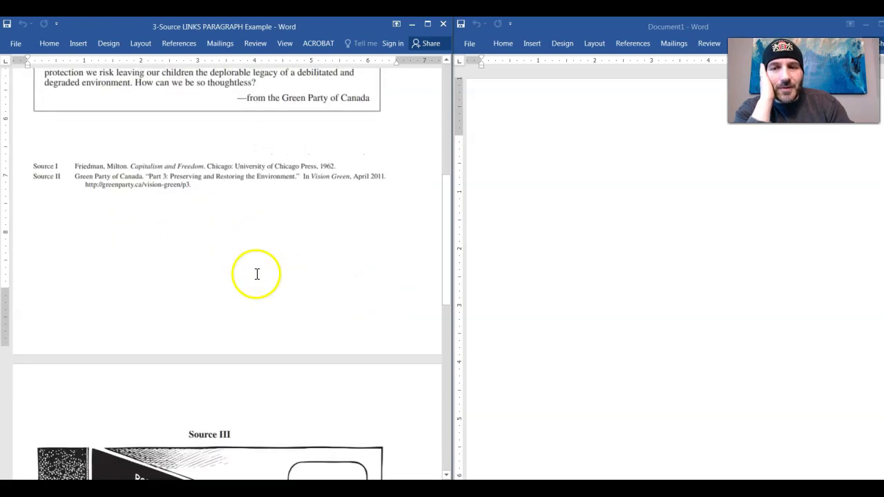
{"action": "scroll", "coordinate": [256, 274], "scroll_direction": "down", "scroll_amount": 5}
{"action": "scroll", "coordinate": [256, 274], "scroll_direction": "up", "scroll_amount": 3}
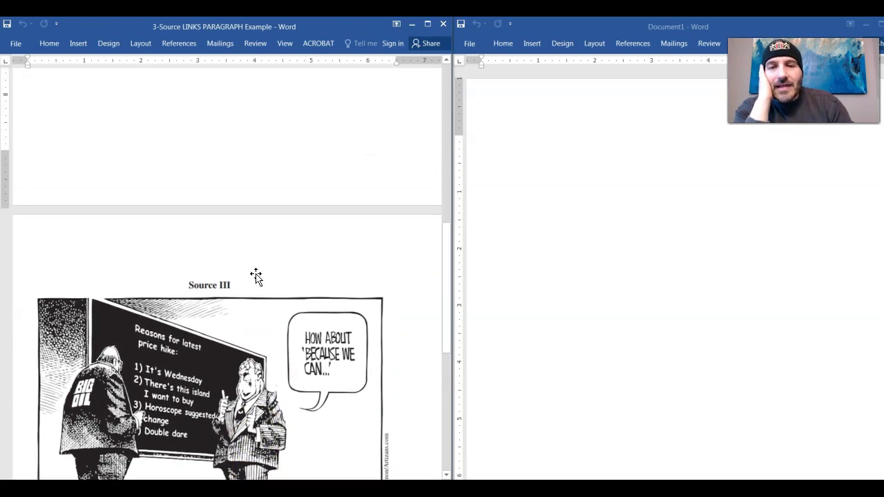
{"action": "scroll", "coordinate": [257, 276], "scroll_direction": "up", "scroll_amount": 8}
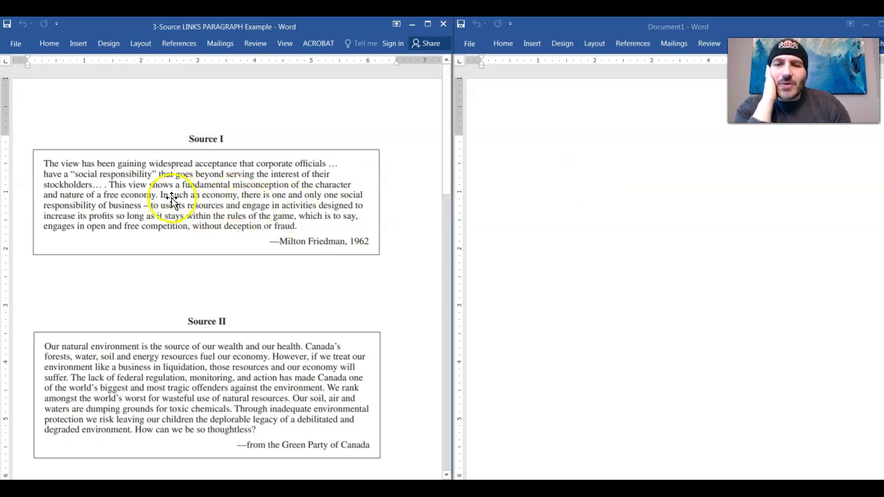
{"action": "scroll", "coordinate": [228, 194], "scroll_direction": "down", "scroll_amount": 4}
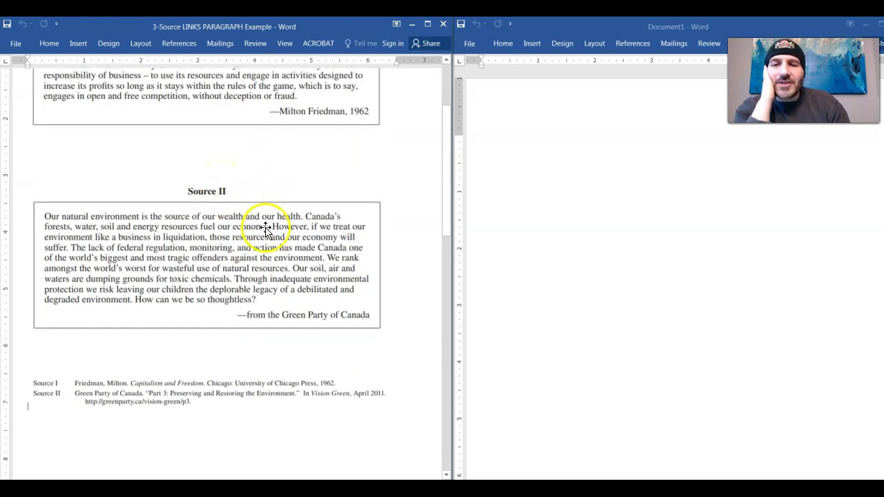
{"action": "scroll", "coordinate": [197, 246], "scroll_direction": "down", "scroll_amount": 8}
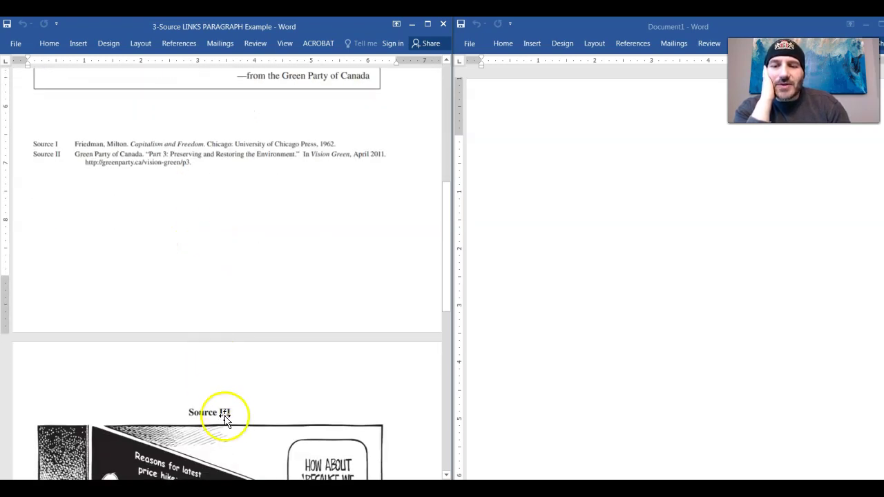
{"action": "scroll", "coordinate": [192, 437], "scroll_direction": "up", "scroll_amount": 9}
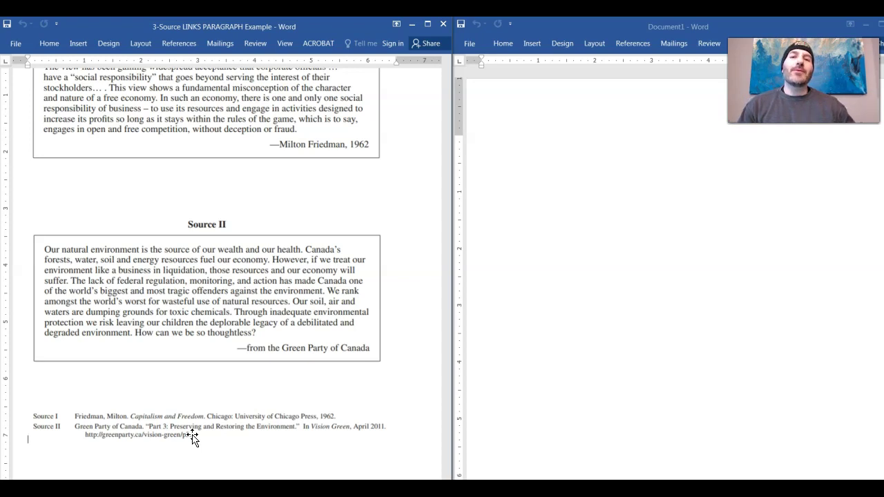
Begin the paragraph in the blank document with "Among the three sources presented, the link that can be seen is"
{"action": "left_click", "coordinate": [503, 159]}
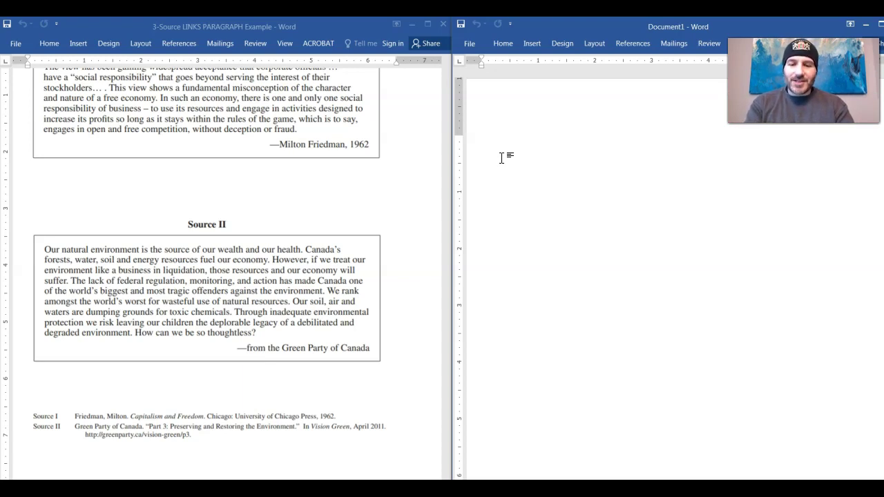
{"action": "type", "text": "Amon"}
{"action": "type", "text": "g the three "}
{"action": "type", "text": "soou"}
{"action": "key", "text": "BackSpace"}
{"action": "key", "text": "BackSpace"}
{"action": "type", "text": "ong the three sources presented, the li"}
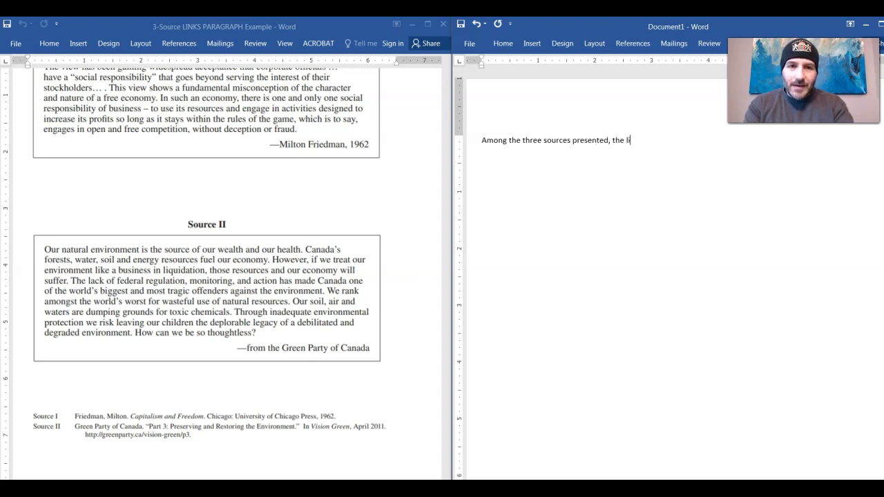
{"action": "type", "text": "nk that can"}
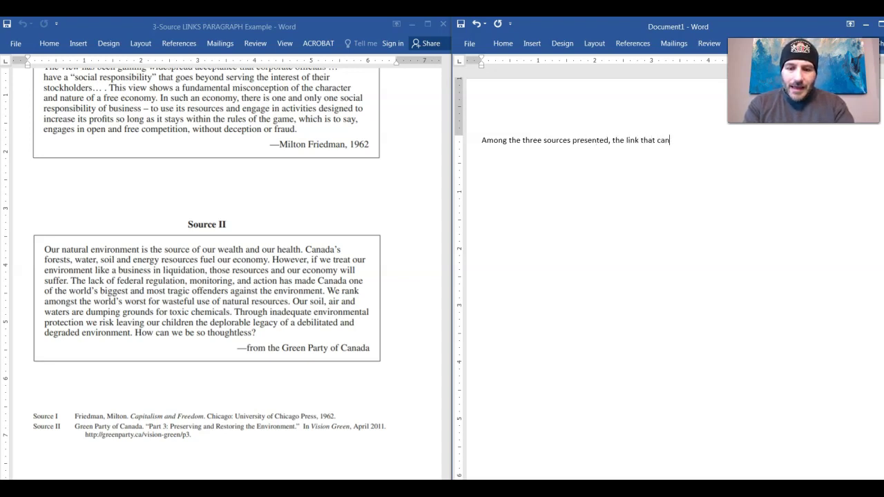
{"action": "type", "text": " be seen is "}
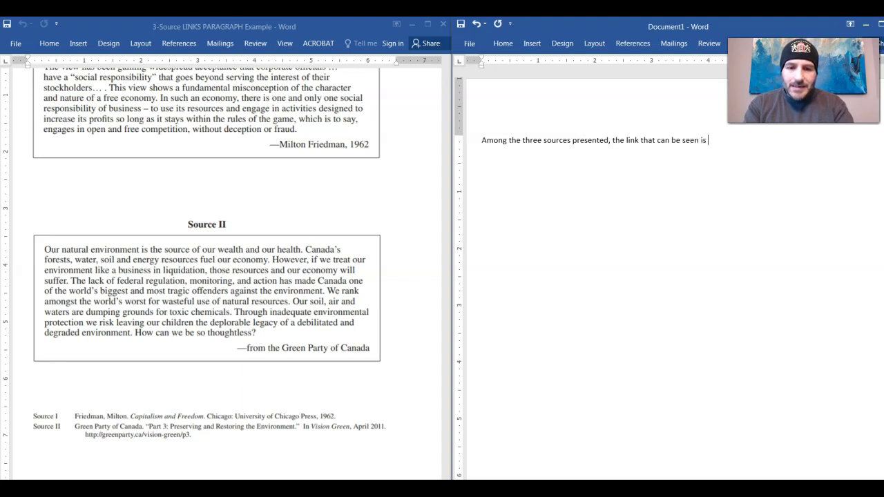
Complete the opening sentence with the question "to what extent does the capitalist economic system lead to" exploitation, ending in a question mark
{"action": "type", "text": "to what ext"}
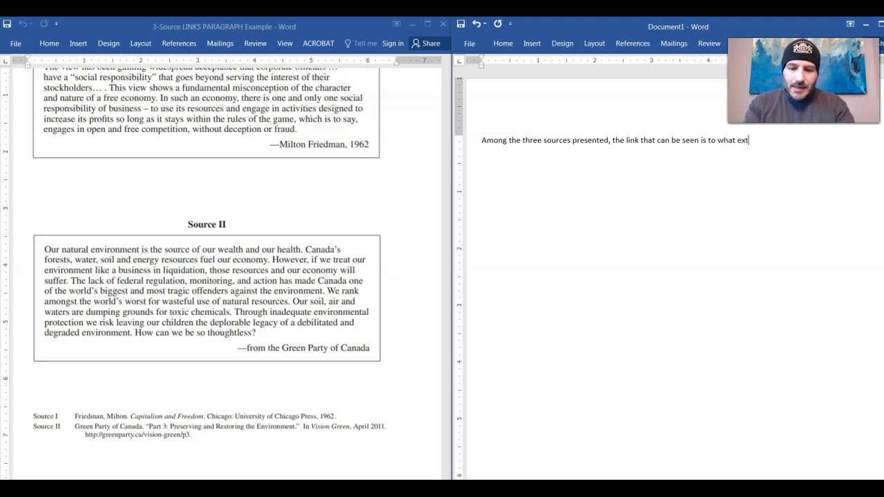
{"action": "type", "text": "ent does t"}
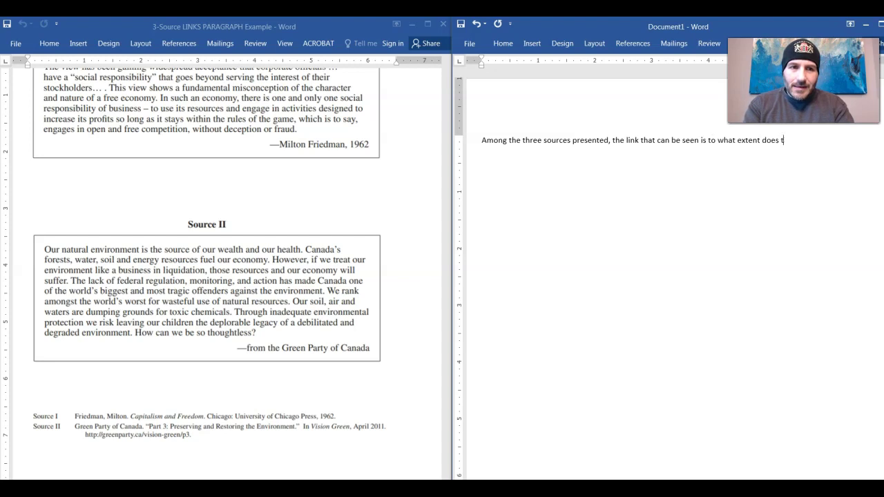
{"action": "type", "text": "e capita"}
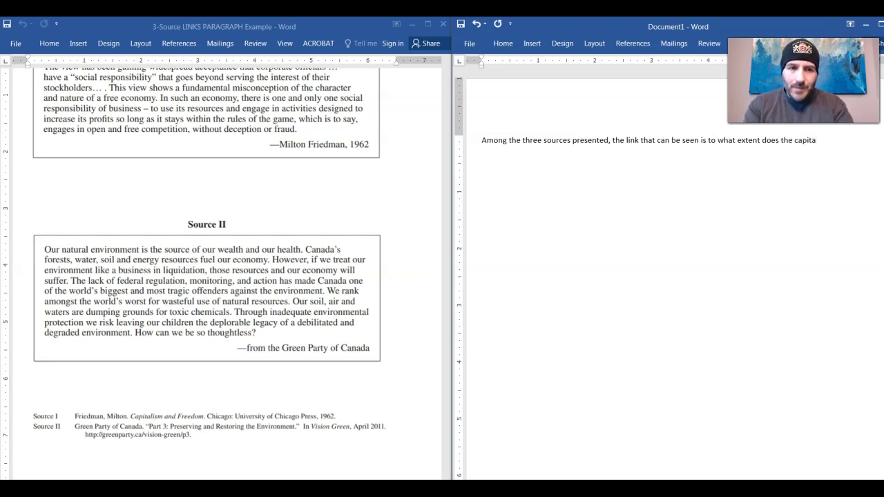
{"action": "key", "text": "BackSpace"}
{"action": "key", "text": "BackSpace"}
{"action": "type", "text": "talist"}
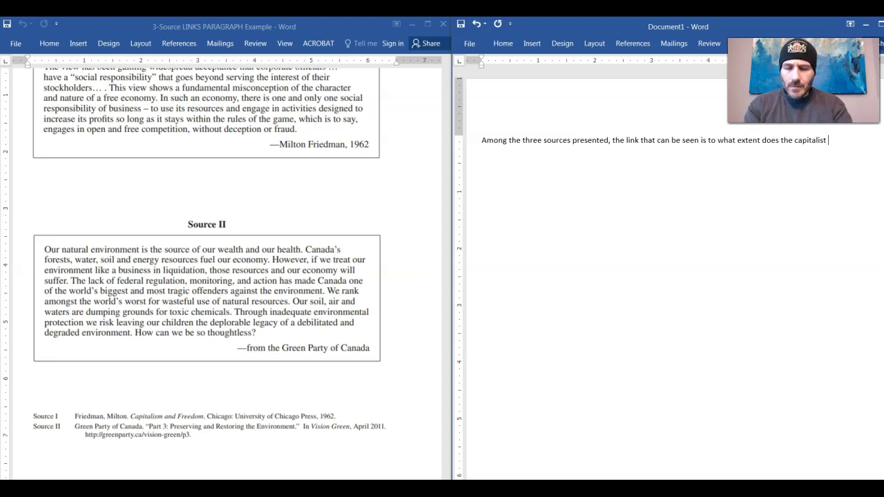
{"action": "type", "text": " economi"}
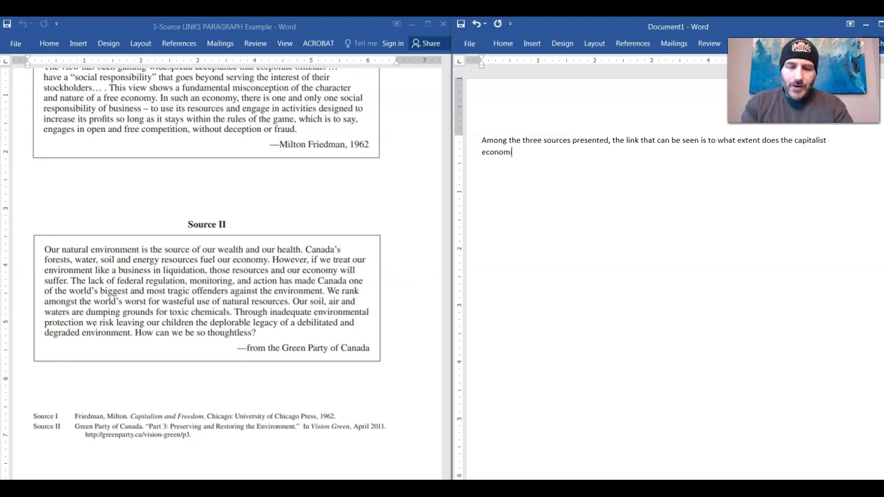
{"action": "type", "text": "c syst"}
{"action": "key", "text": "BackSpace"}
{"action": "key", "text": "BackSpace"}
{"action": "key", "text": "BackSpace"}
{"action": "type", "text": "system lead to explotation."}
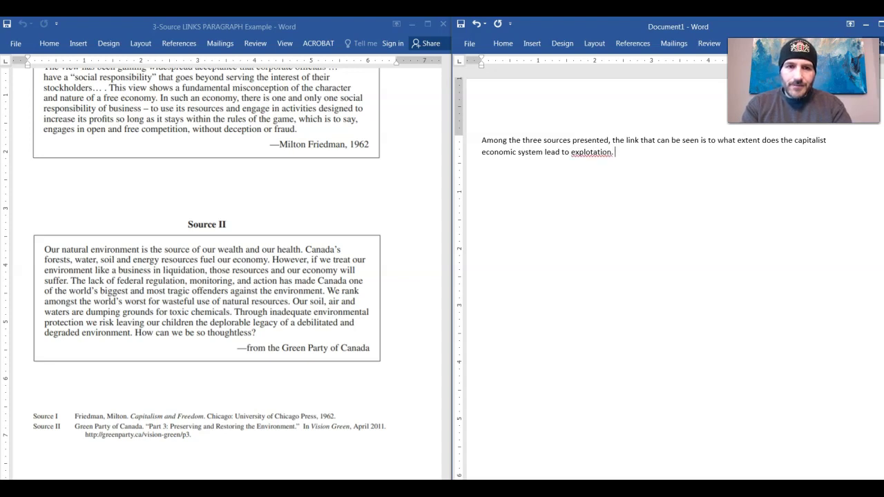
{"action": "type", "text": "?"}
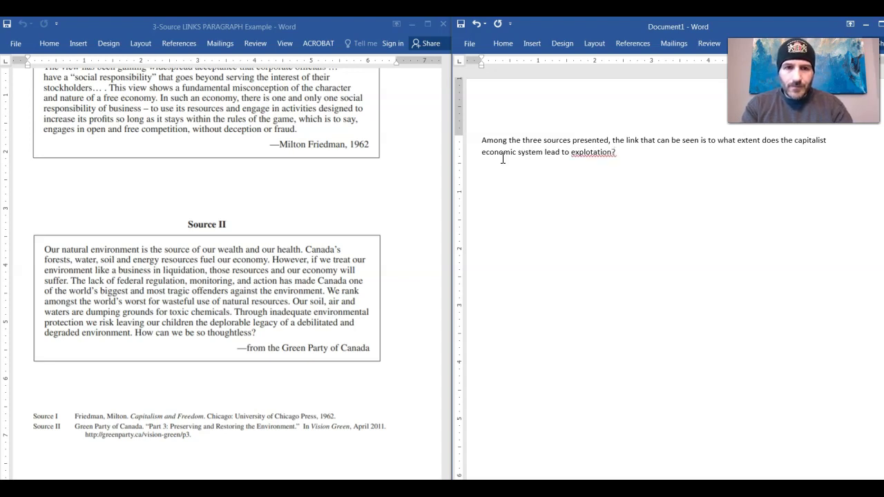
Correct the spelling of "exploitation" and italicize the question from "to what extent" through "exploitation"
{"action": "left_click", "coordinate": [589, 152]}
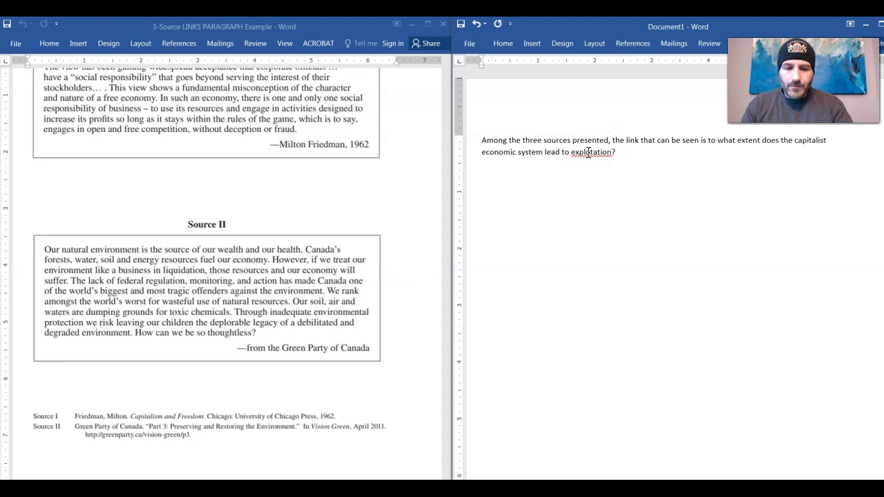
{"action": "type", "text": "i"}
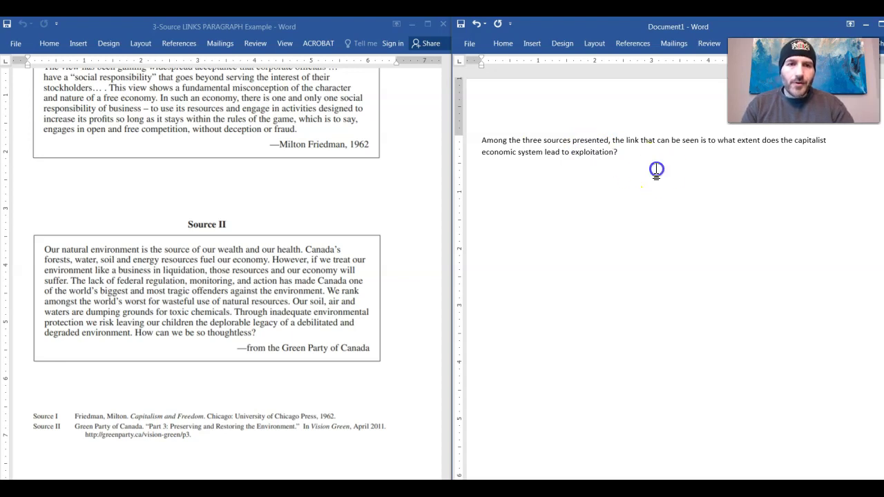
{"action": "key", "text": "End"}
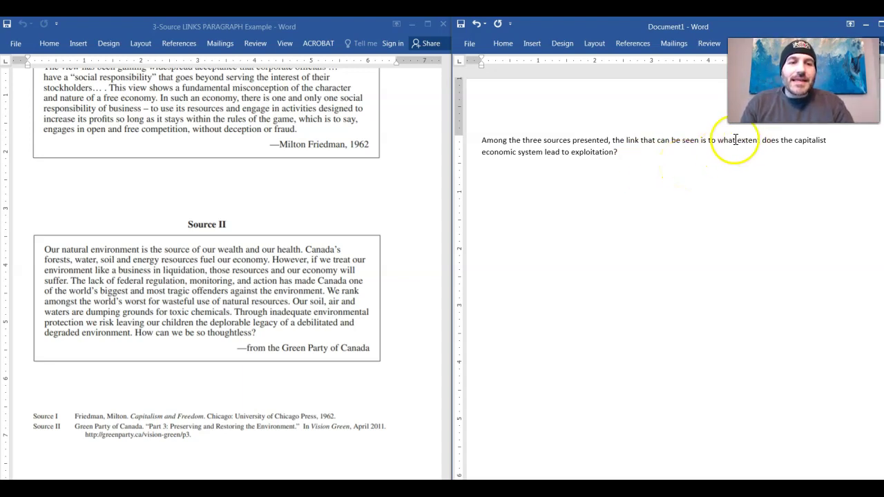
{"action": "left_click_drag", "start_coordinate": [708, 141], "coordinate": [614, 151]}
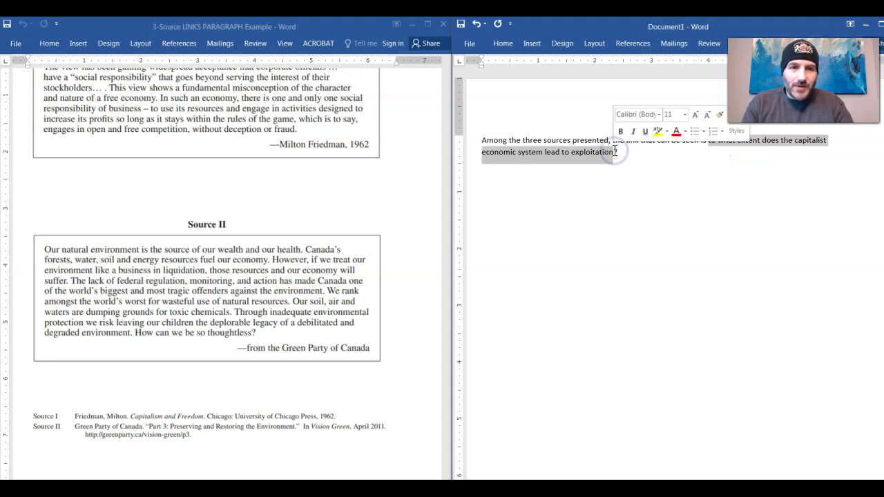
{"action": "key", "text": "ctrl+i"}
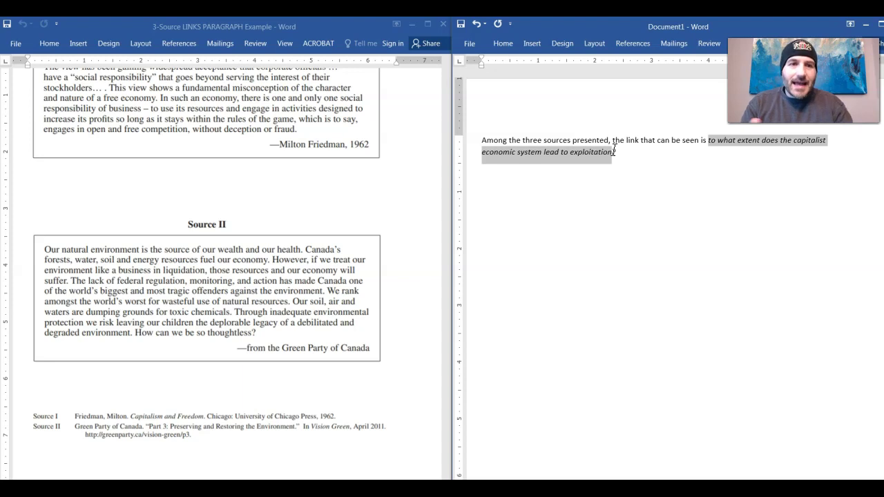
Start a second sentence after the italicized question with "Within Source 1, we see Friedman"
{"action": "left_click", "coordinate": [642, 160]}
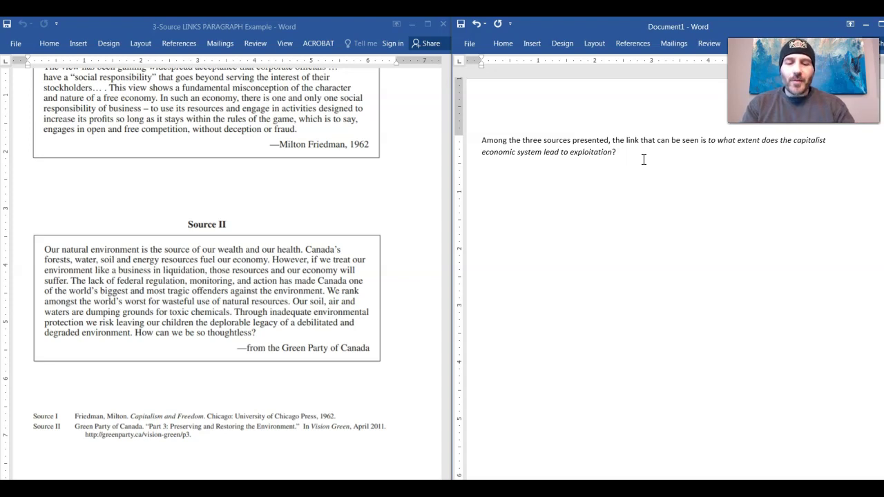
{"action": "type", "text": "Within "}
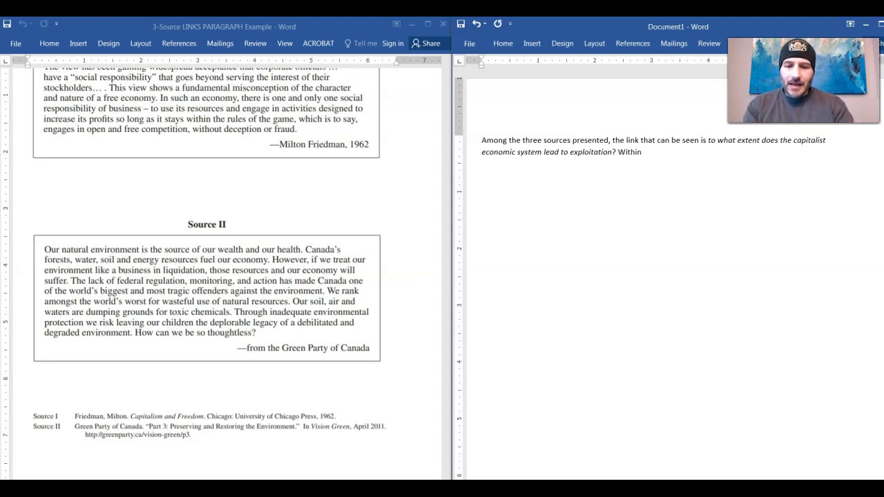
{"action": "type", "text": "Source 1"}
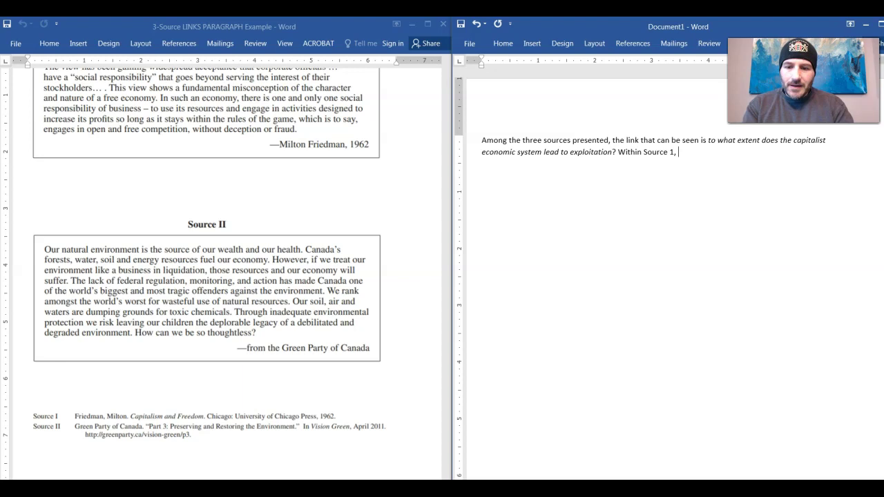
{"action": "type", "text": ", we se"}
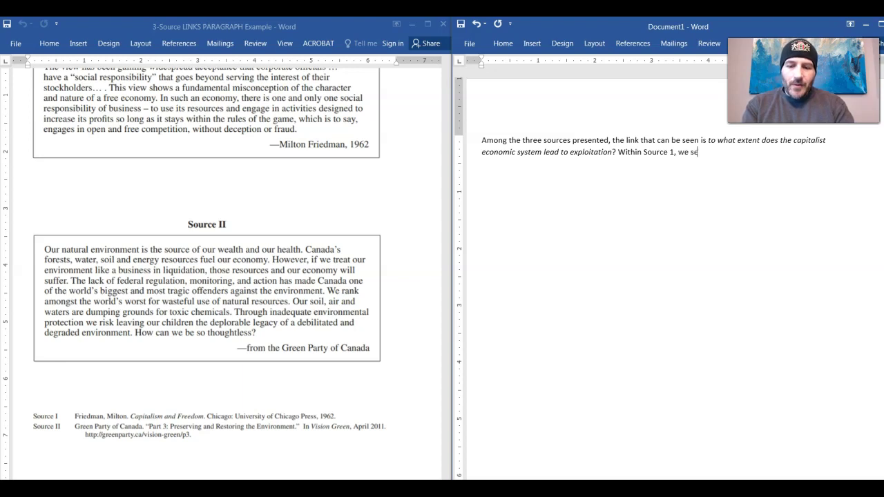
{"action": "type", "text": "e Friendman"}
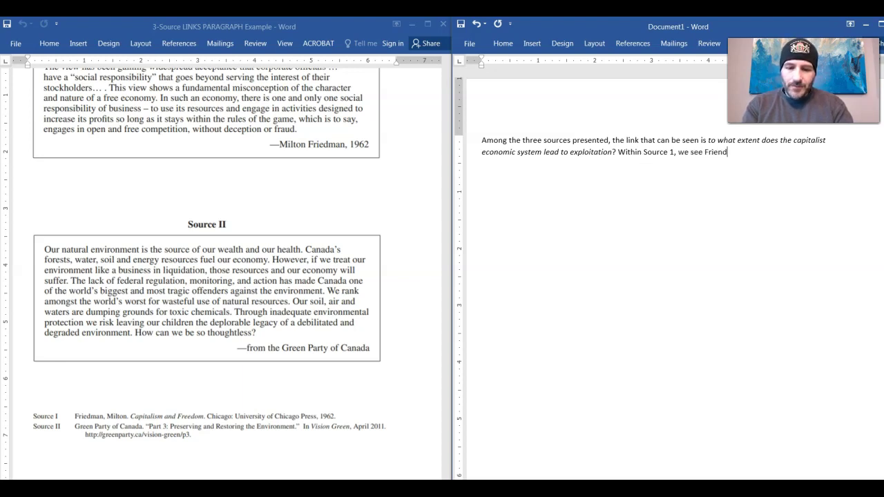
{"action": "key", "text": "BackSpace"}
{"action": "key", "text": "BackSpace"}
{"action": "key", "text": "BackSpace"}
{"action": "key", "text": "BackSpace"}
{"action": "key", "text": "BackSpace"}
{"action": "key", "text": "BackSpace"}
{"action": "type", "text": "dman"}
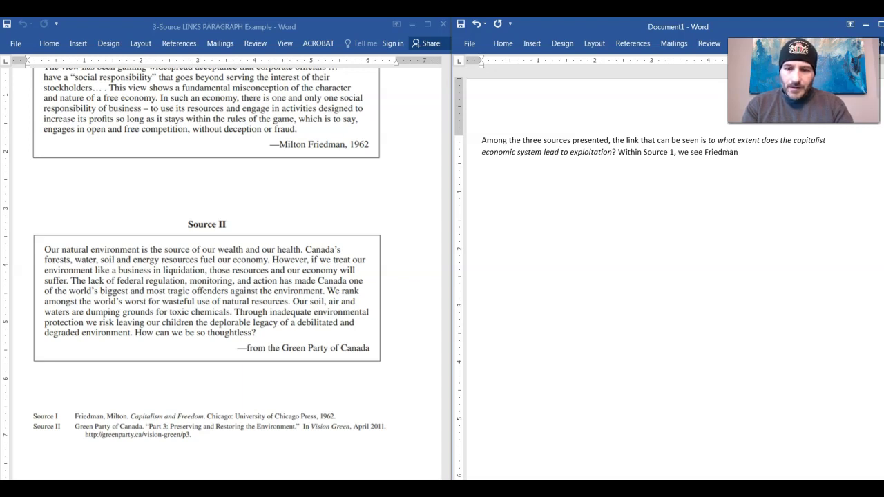
Continue the Source 1 sentence with "discussing how capitalist businesses do not have a debt to society or its people,"
{"action": "type", "text": " discuss"}
{"action": "type", "text": "ing how "}
{"action": "type", "text": "capitalist "}
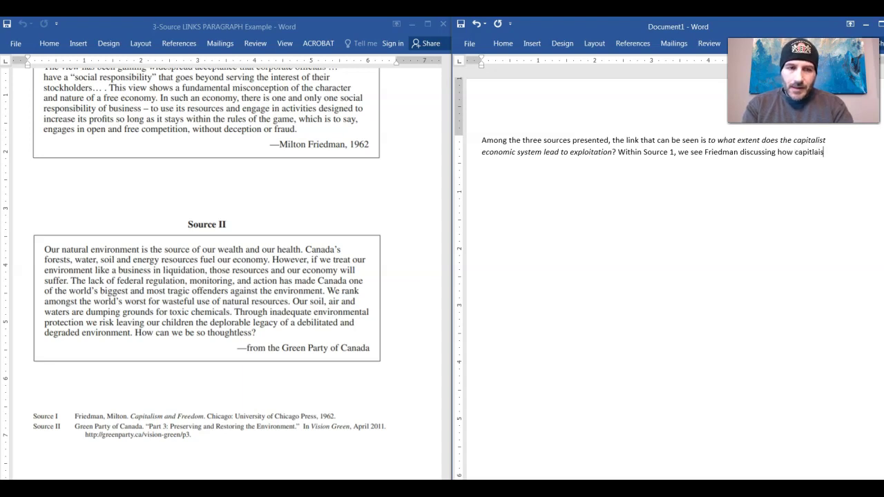
{"action": "type", "text": "business"}
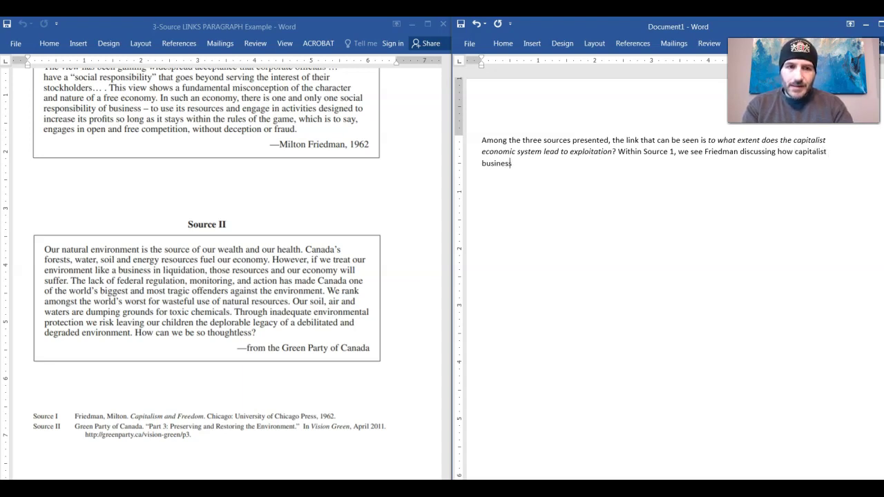
{"action": "type", "text": "es do n"}
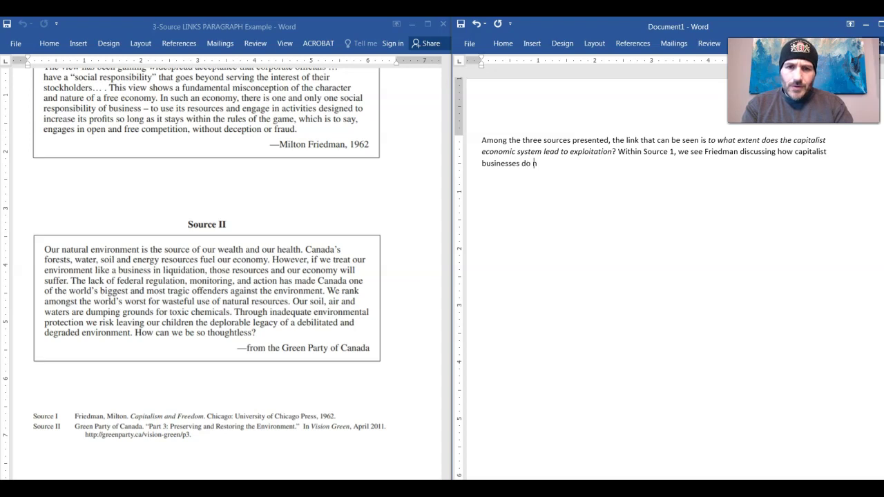
{"action": "type", "text": "ot have"}
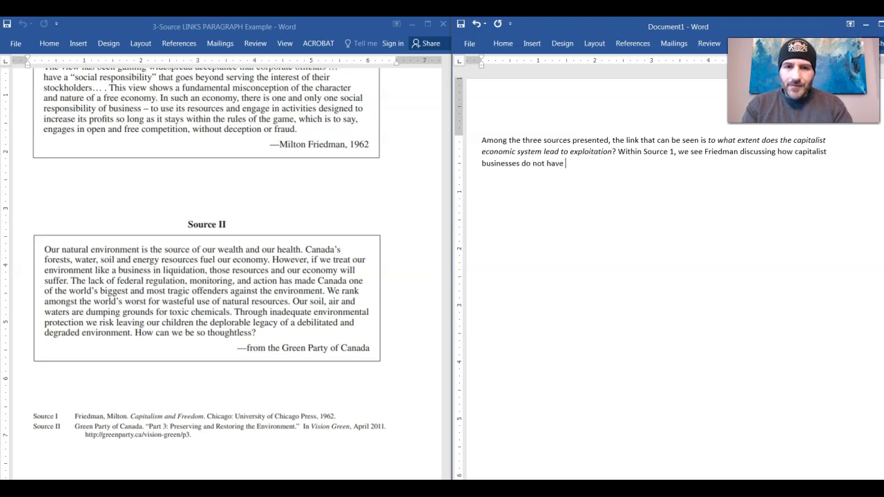
{"action": "type", "text": " a debt "}
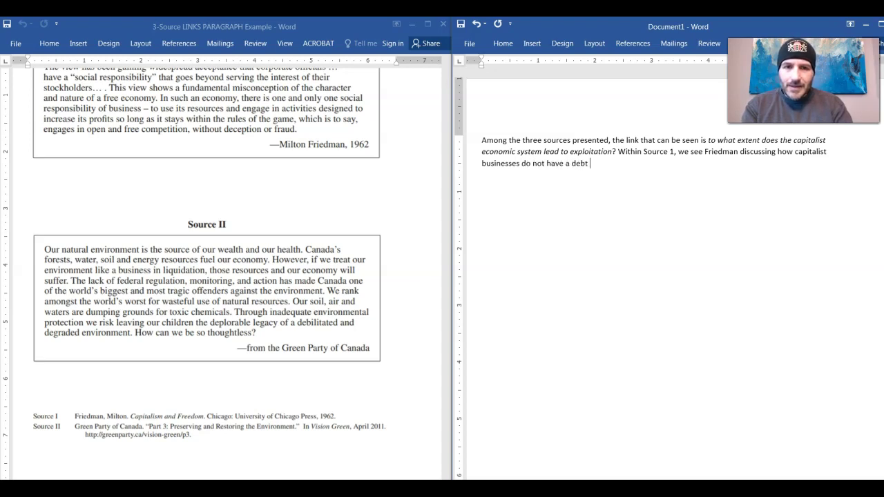
{"action": "type", "text": "to society or its people, "}
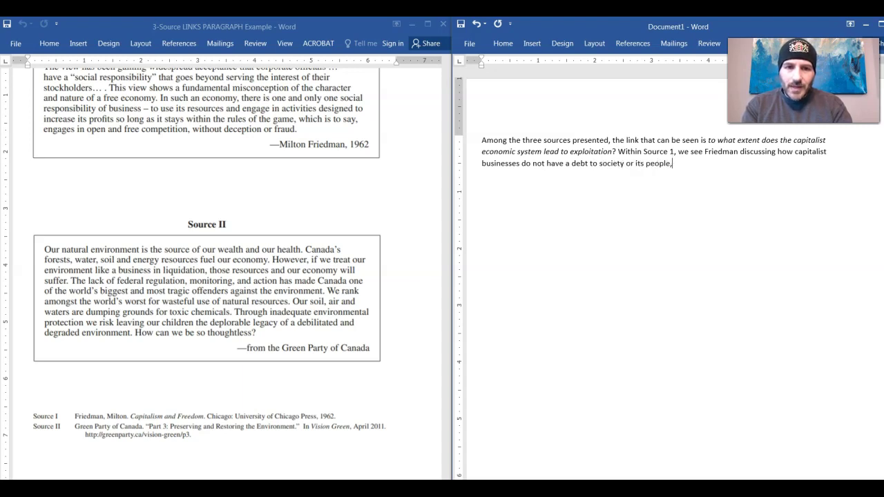
Finish the Source 1 sentence with "rather, their goal is to make profit."
{"action": "type", "text": "rather, th"}
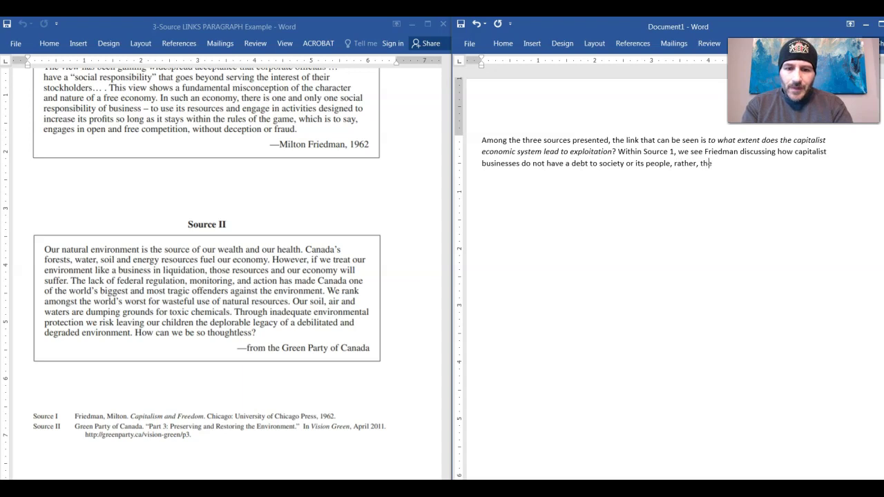
{"action": "type", "text": "eir goal is to"}
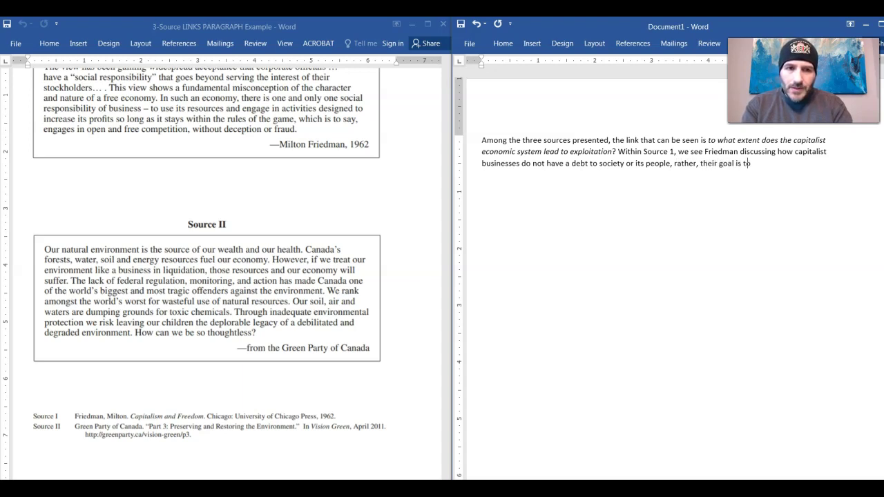
{"action": "type", "text": " make profit."}
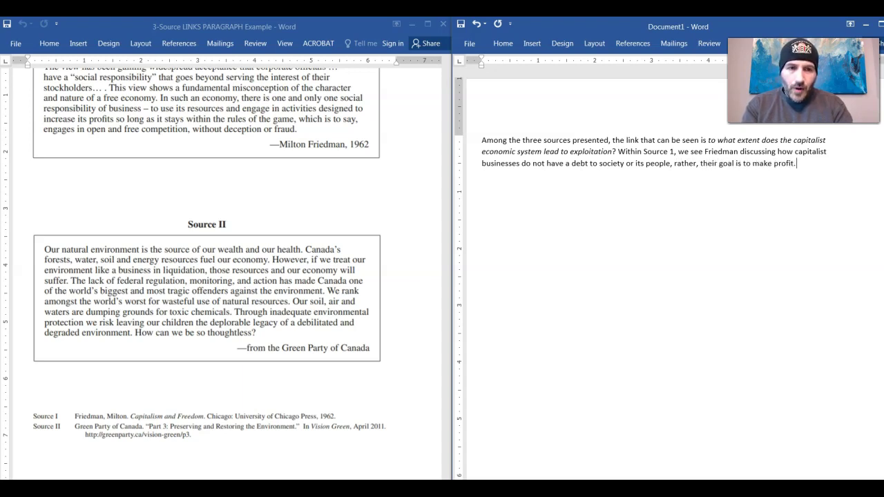
Begin a contrasting sentence with "However, as we have seen within the capitalist economic system,"
{"action": "type", "text": " However, "}
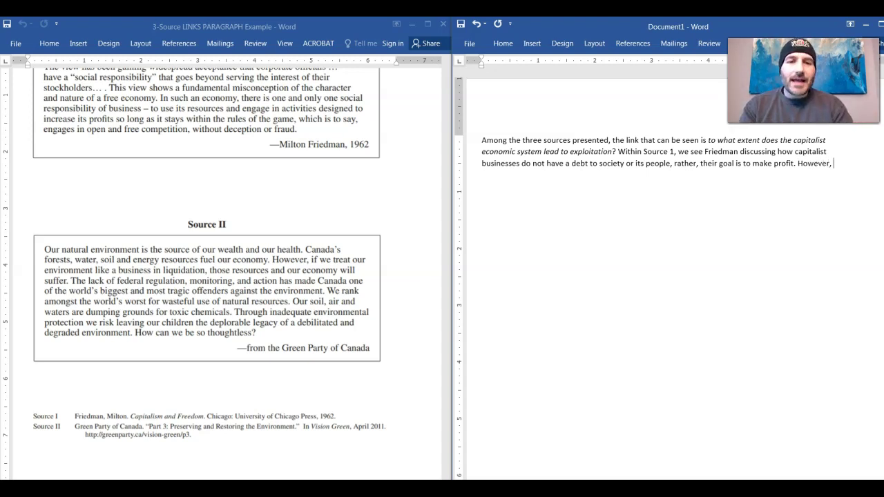
{"action": "type", "text": "as we have seen"}
{"action": "type", "text": " within the cpait"}
{"action": "type", "text": "laist"}
{"action": "key", "text": "BackSpace"}
{"action": "key", "text": "BackSpace"}
{"action": "key", "text": "BackSpace"}
{"action": "key", "text": "BackSpace"}
{"action": "key", "text": "BackSpace"}
{"action": "key", "text": "BackSpace"}
{"action": "key", "text": "BackSpace"}
{"action": "key", "text": "BackSpace"}
{"action": "key", "text": "BackSpace"}
{"action": "type", "text": "apitalist econom"}
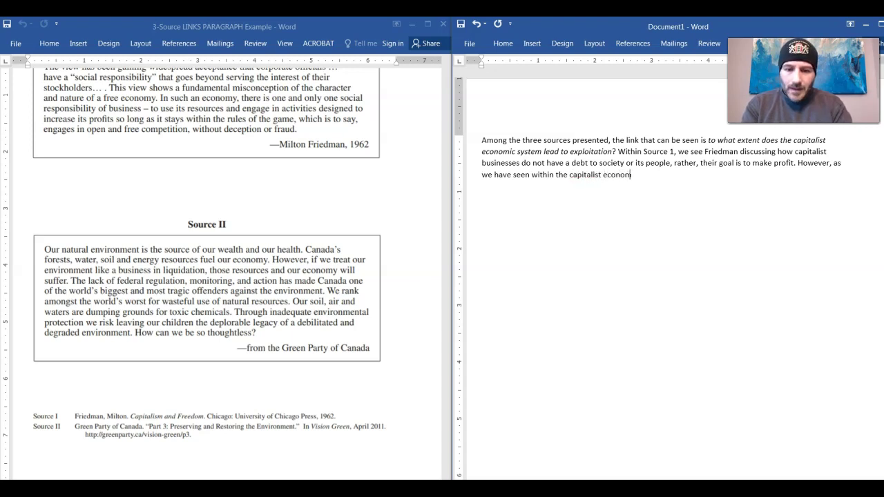
{"action": "type", "text": "ic syste"}
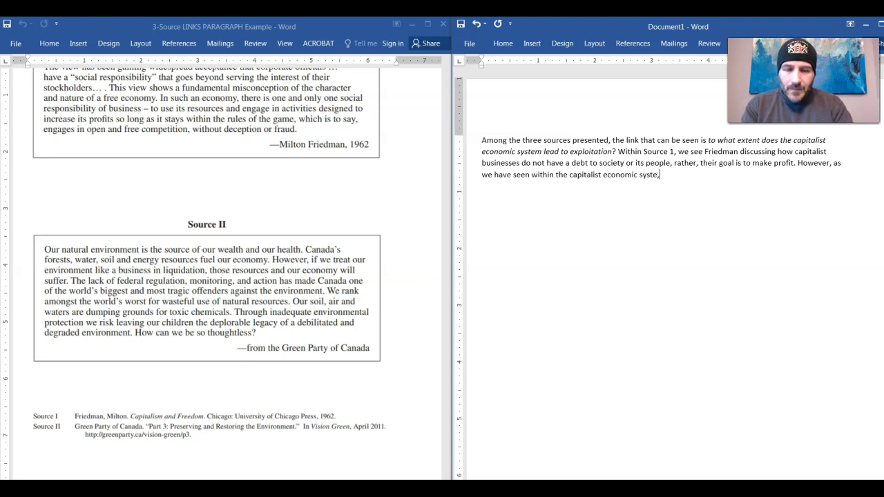
{"action": "type", "text": "m, "}
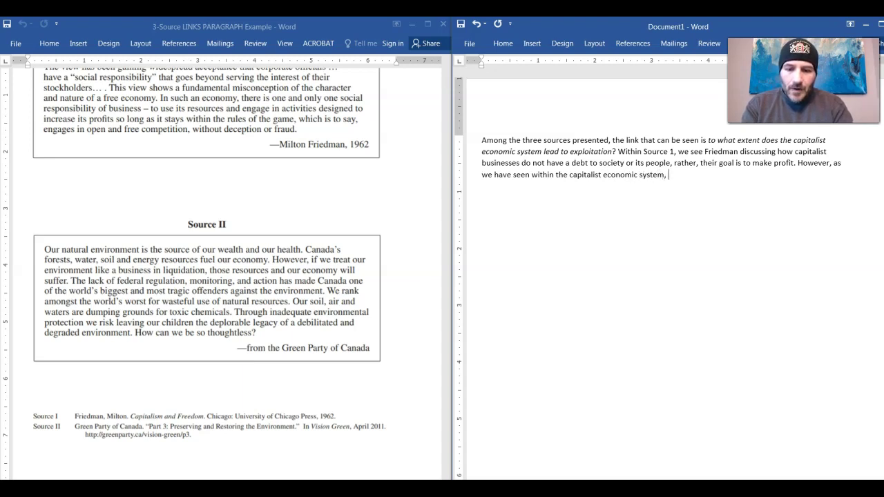
Complete the contrasting sentence with "where we see laissez-faire and a lack of regulation, we often see human beings being exploited."
{"action": "type", "text": "where we see "}
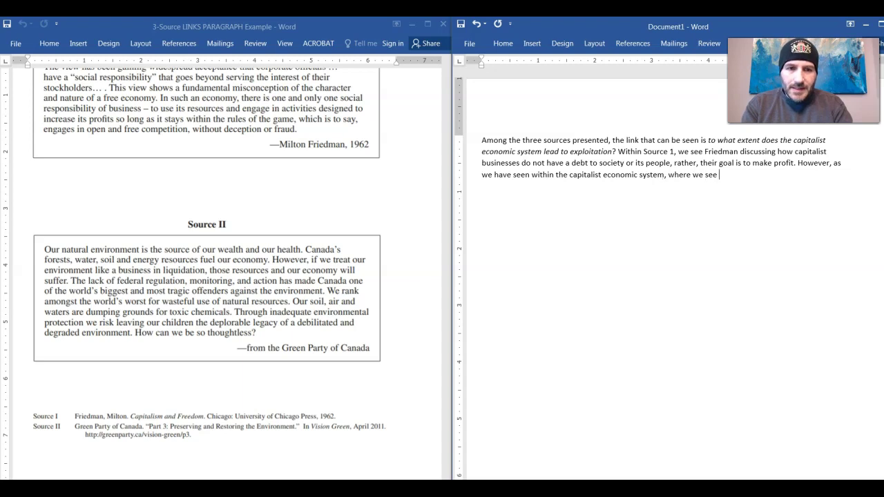
{"action": "type", "text": "laissez-faire and a la"}
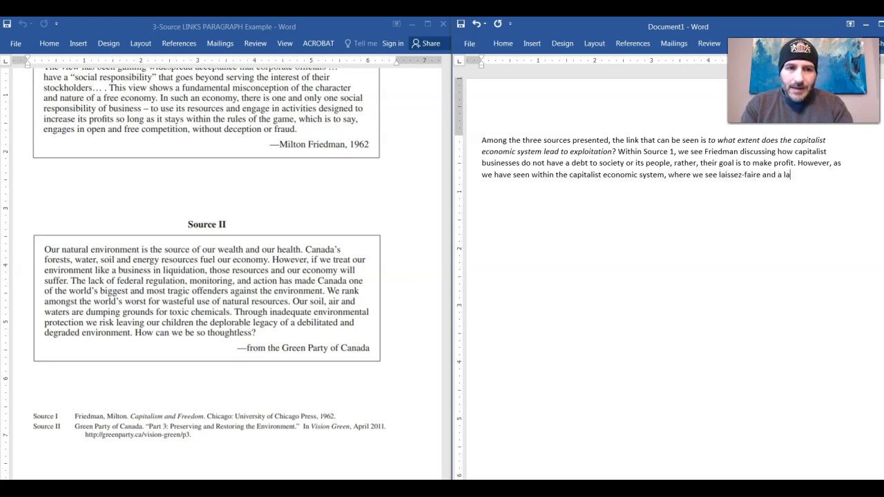
{"action": "type", "text": "ck of regulation, w"}
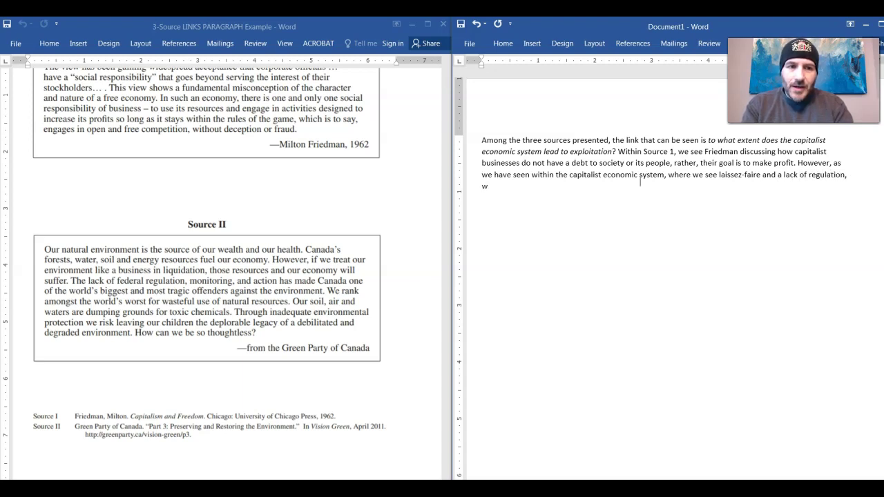
{"action": "type", "text": "e often se"}
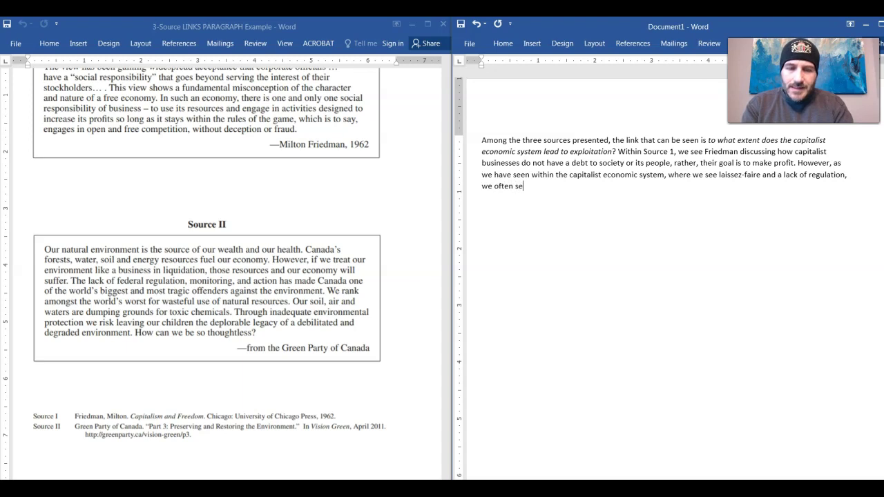
{"action": "type", "text": "e human being"}
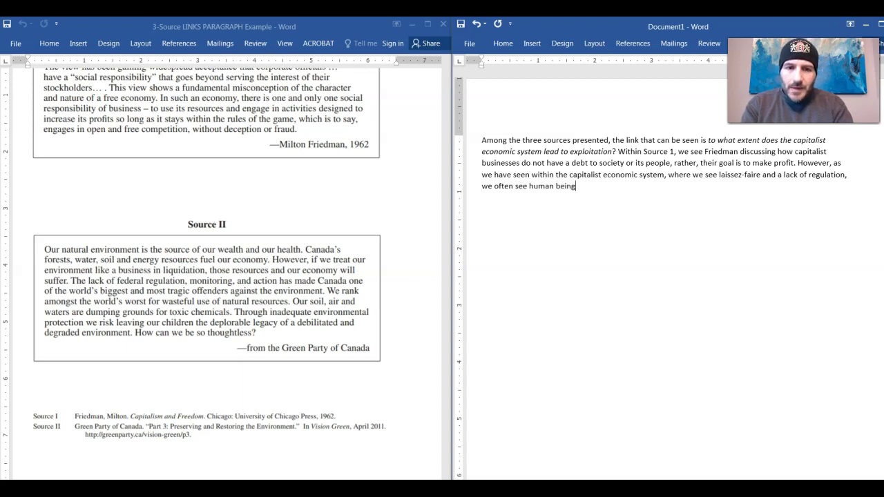
{"action": "type", "text": "s being expl"}
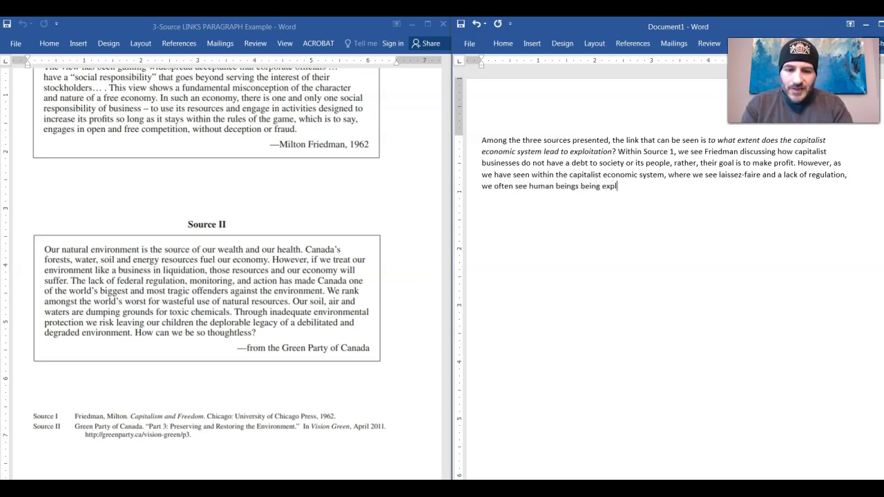
{"action": "type", "text": "oited."}
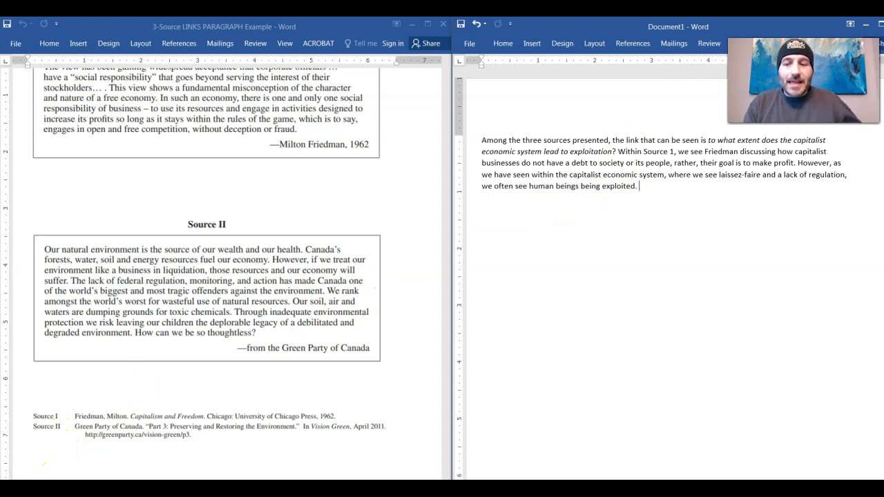
Add the start of a follow-up sentence stating that this exploitation "can be seen both in the developed world"
{"action": "left_click", "coordinate": [663, 188]}
{"action": "type", "text": "This e"}
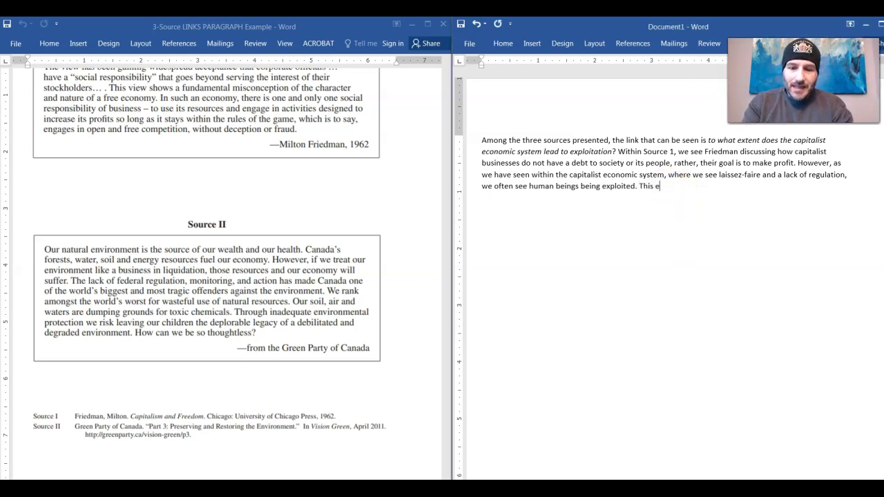
{"action": "type", "text": "xplotatatio"}
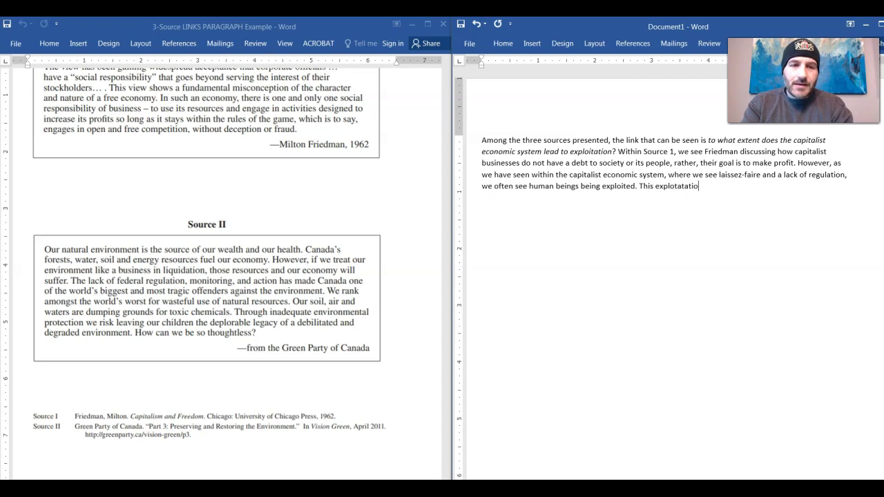
{"action": "type", "text": "n car be seen both in th"}
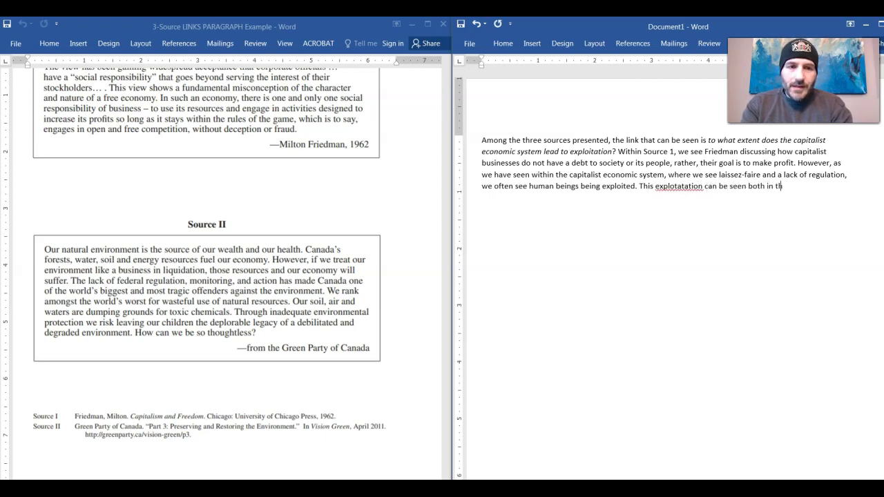
{"action": "type", "text": "e devleoped wor"}
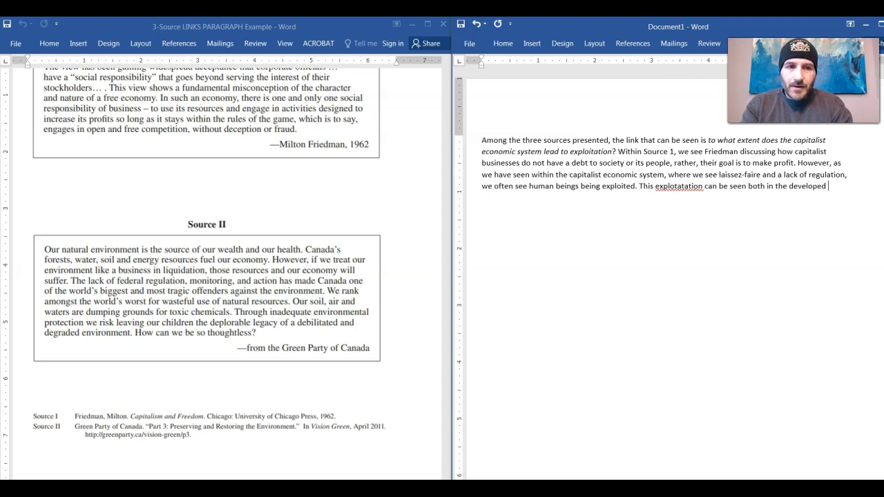
{"action": "key", "text": "BackSpace"}
{"action": "type", "text": "ld"}
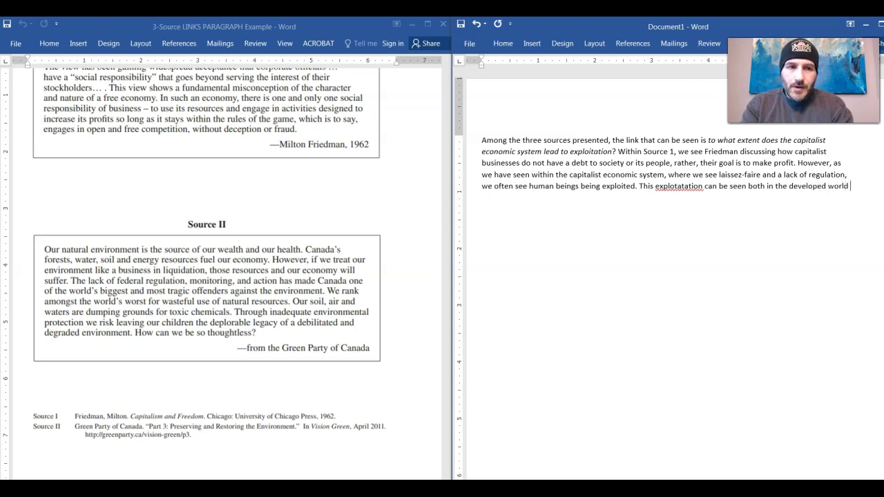
Continue the exploitation sentence with ", where we see millions of people living pay cheque to pay cheque, and also in the developing world,"
{"action": "type", "text": ", where we see "}
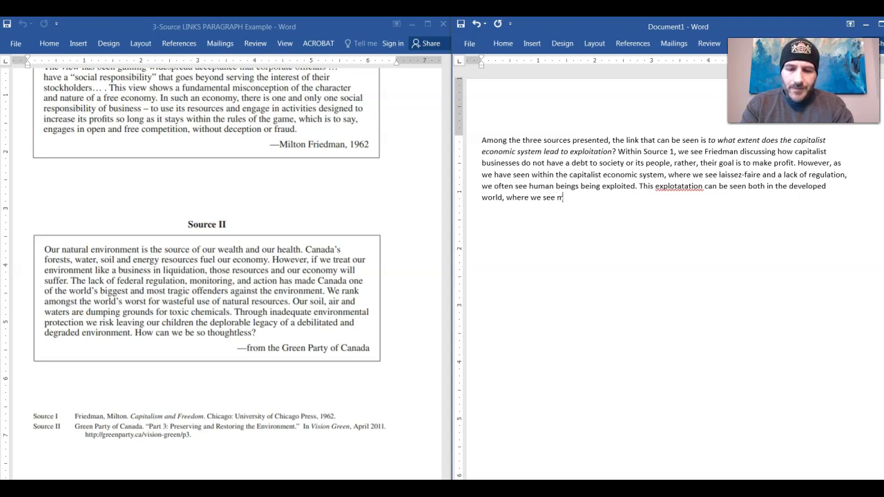
{"action": "type", "text": "millions of people living pa"}
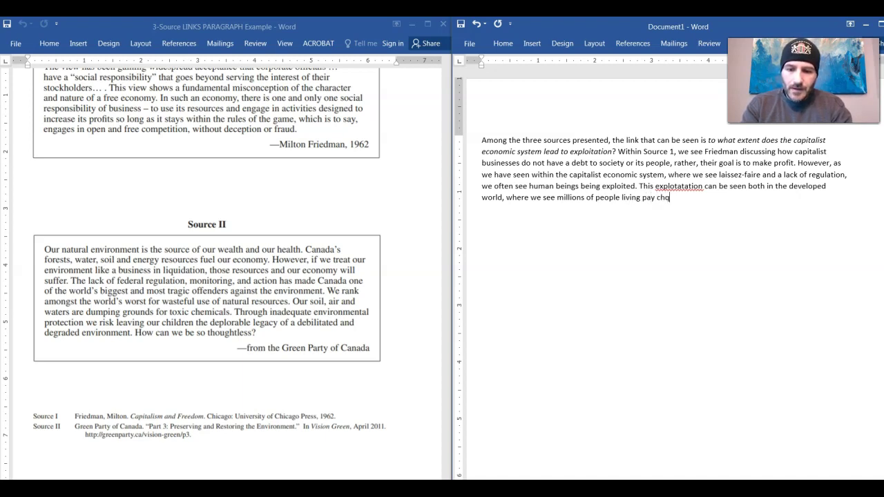
{"action": "type", "text": "y cheque to pay chequ"}
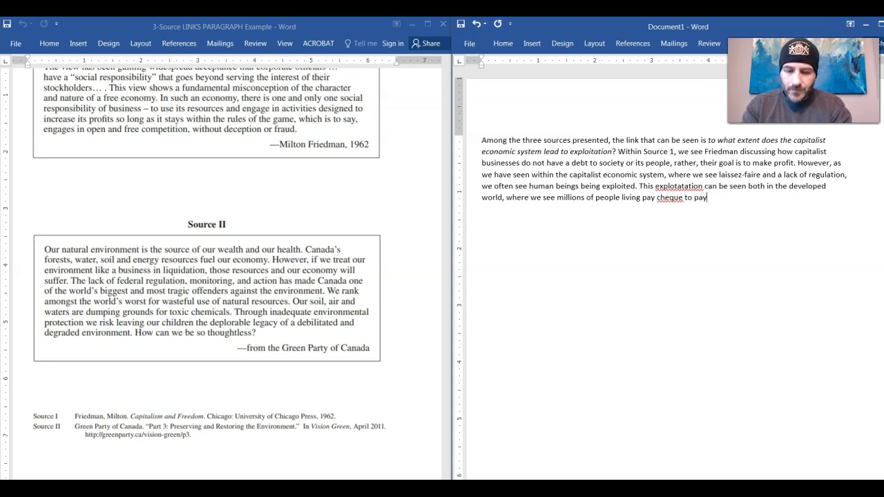
{"action": "type", "text": "e, and al"}
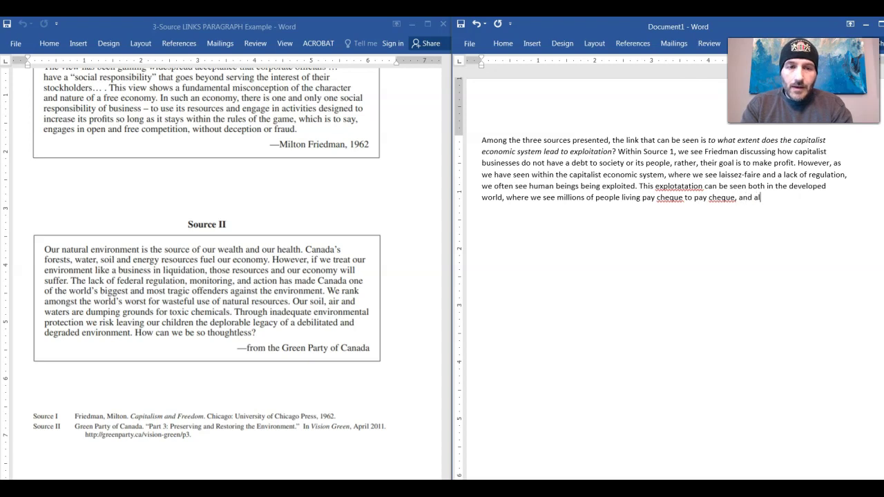
{"action": "type", "text": "so in the devel"}
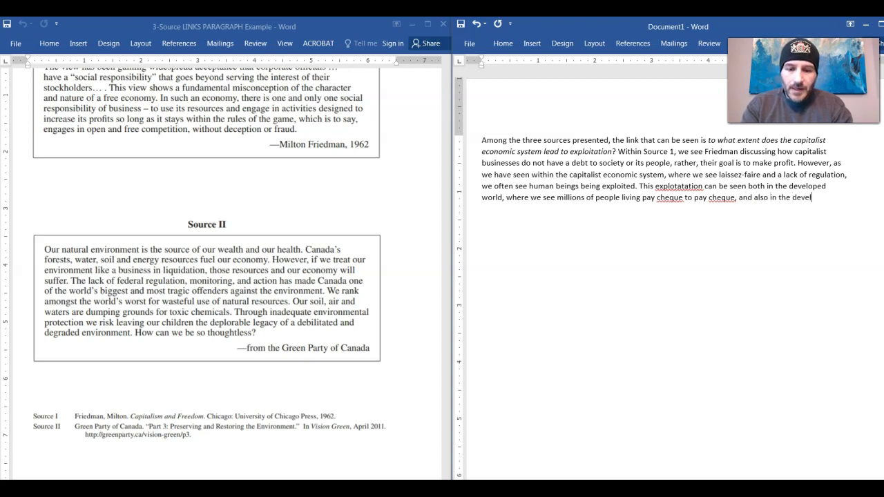
{"action": "type", "text": "oping world,"}
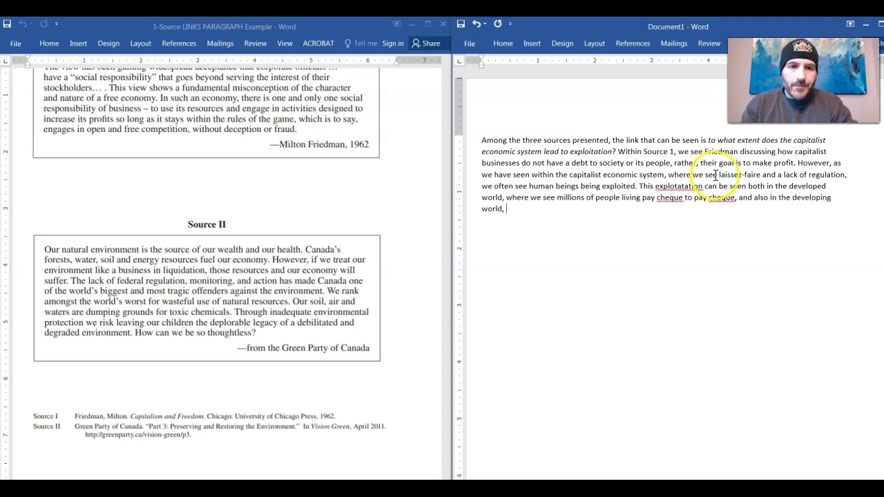
Correct the misspelled word "explotatation" in the paragraph to "exploitation"
{"action": "right_click", "coordinate": [692, 189]}
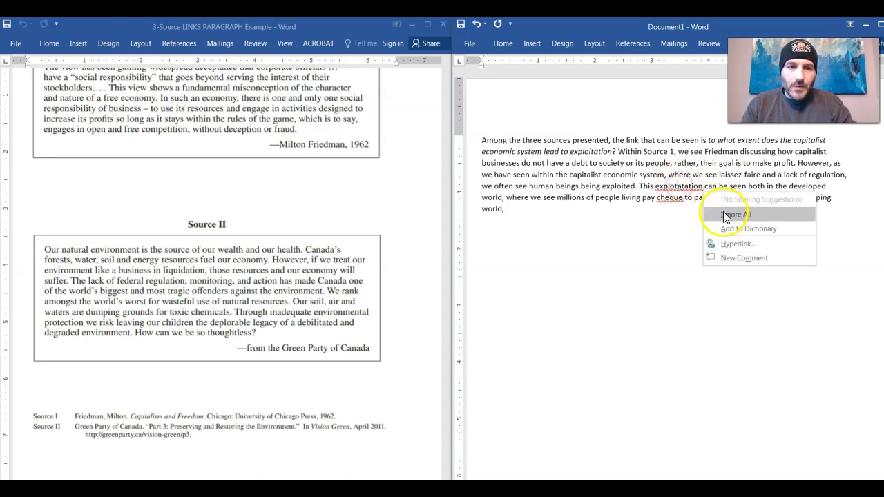
{"action": "left_click", "coordinate": [692, 188]}
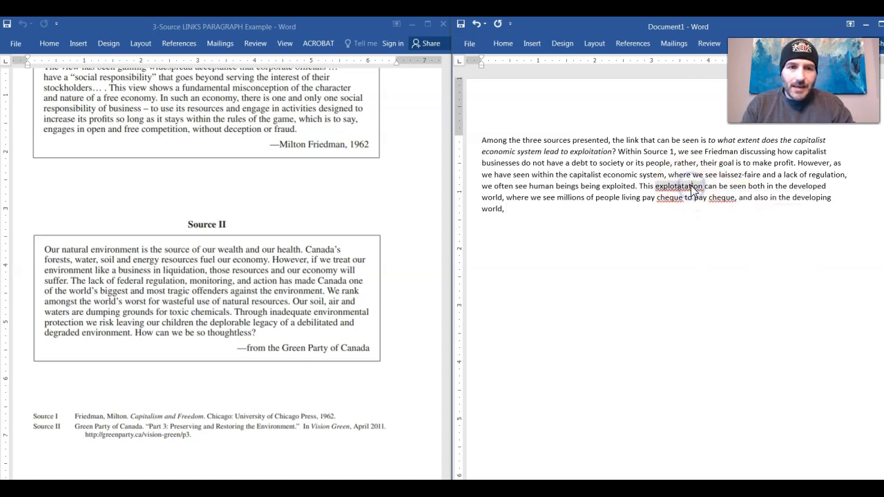
{"action": "triple_click", "coordinate": [693, 189]}
{"action": "left_click", "coordinate": [692, 189]}
{"action": "double_click", "coordinate": [693, 189]}
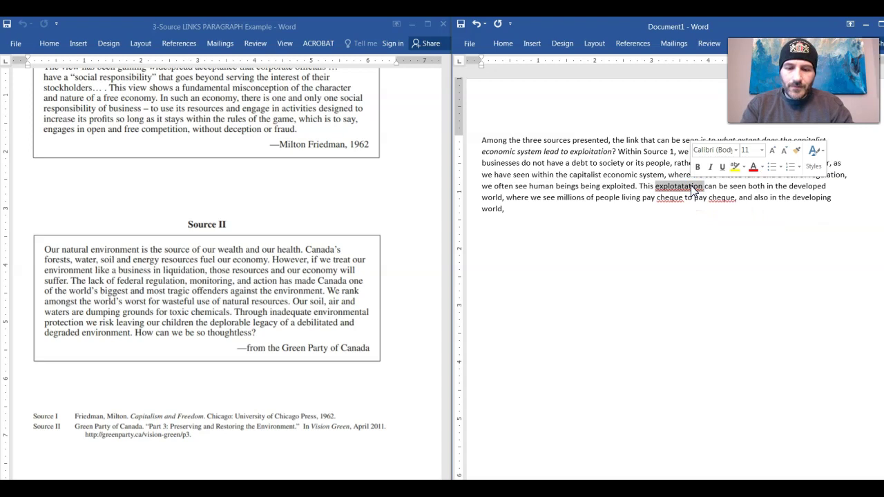
{"action": "type", "text": "exploitation"}
{"action": "left_click", "coordinate": [696, 201]}
{"action": "left_click", "coordinate": [698, 224]}
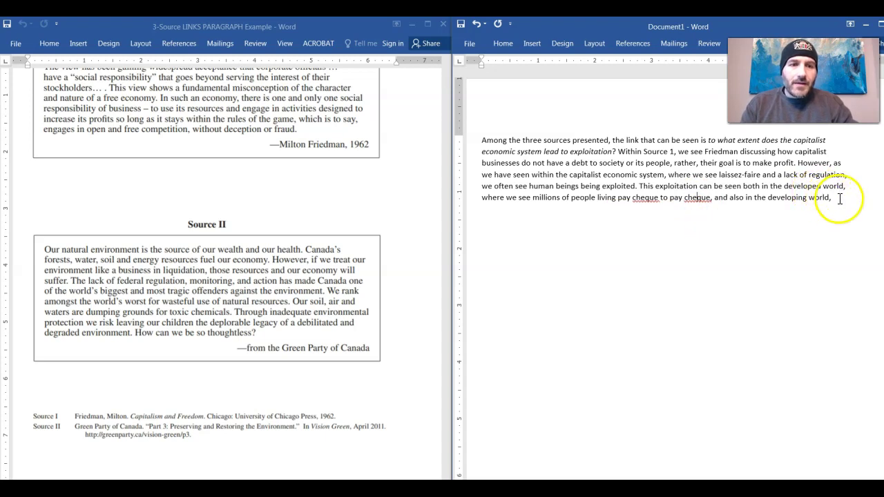
Resume at the end of the paragraph and extend the developing-world clause with "where outsourcing of jobs occurs"
{"action": "left_click", "coordinate": [835, 198]}
{"action": "key", "text": "BackSpace"}
{"action": "type", "text": ", "}
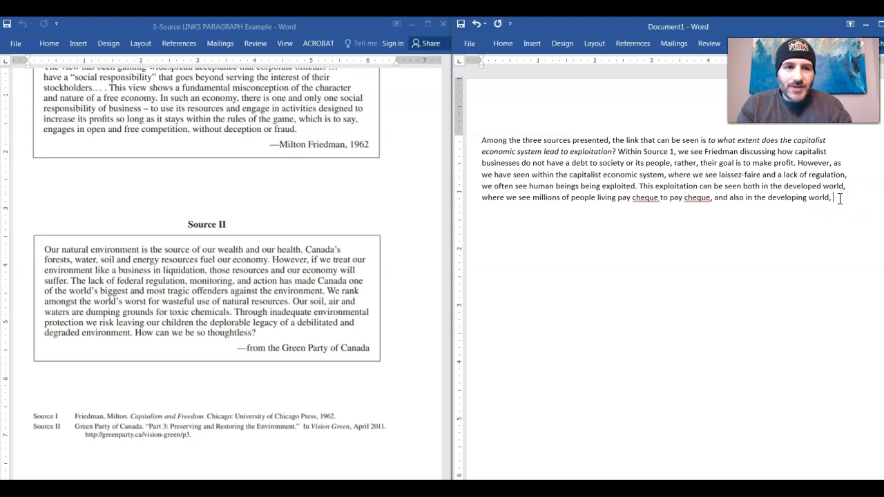
{"action": "type", "text": "where "}
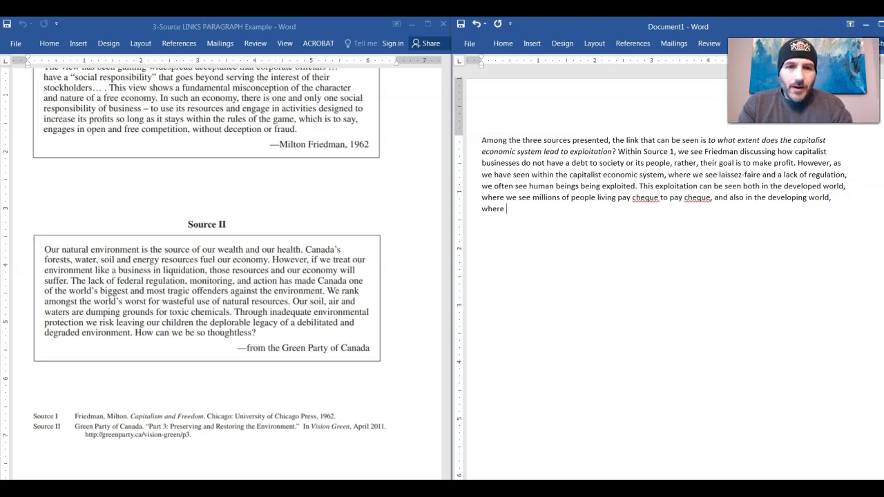
{"action": "type", "text": "outsourcing an"}
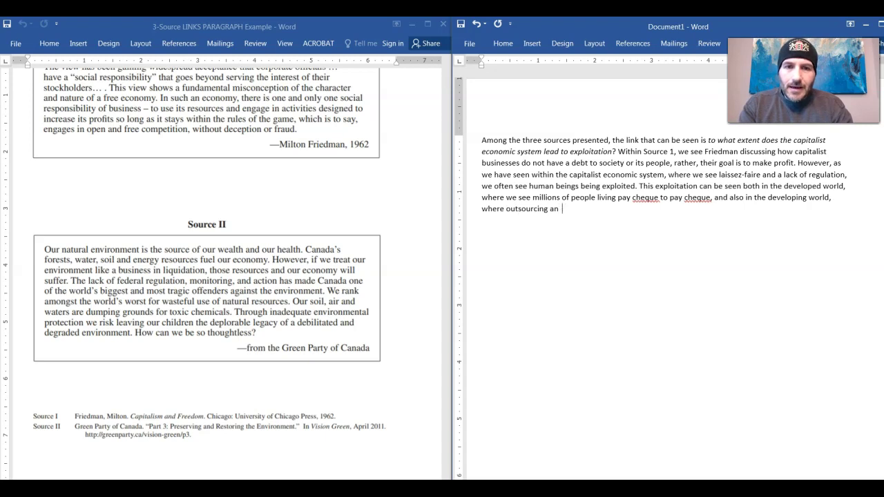
{"action": "key", "text": "BackSpace"}
{"action": "key", "text": "BackSpace"}
{"action": "key", "text": "BackSpace"}
{"action": "type", "text": "of jobs occurs"}
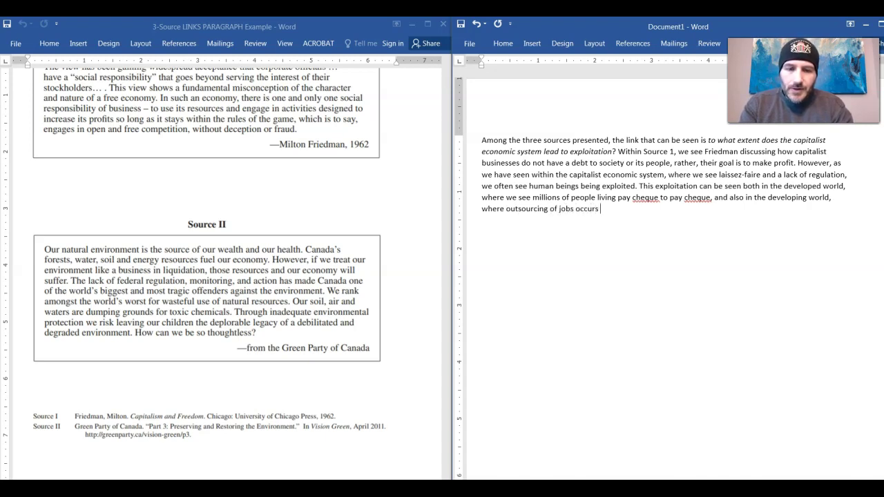
Finish the outsourcing sentence with "because businesses want to keep profits high." and begin the following one with "This is"
{"action": "type", "text": " because bi"}
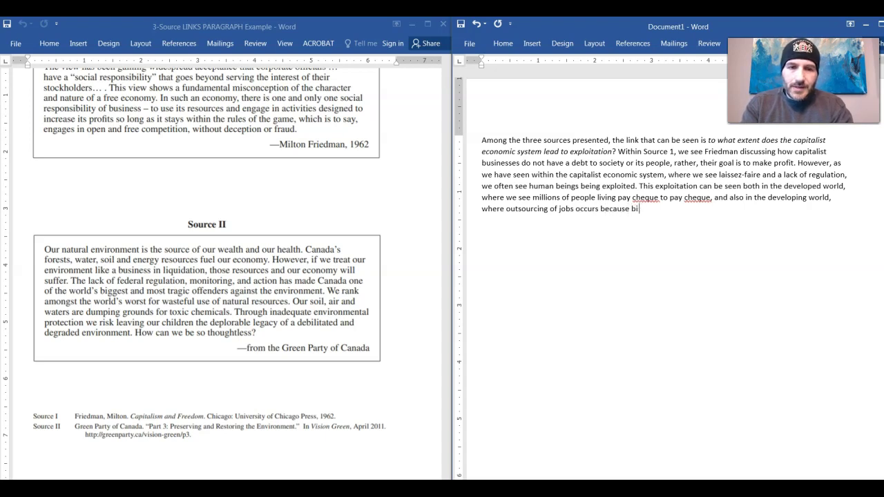
{"action": "type", "text": "usinesses awa"}
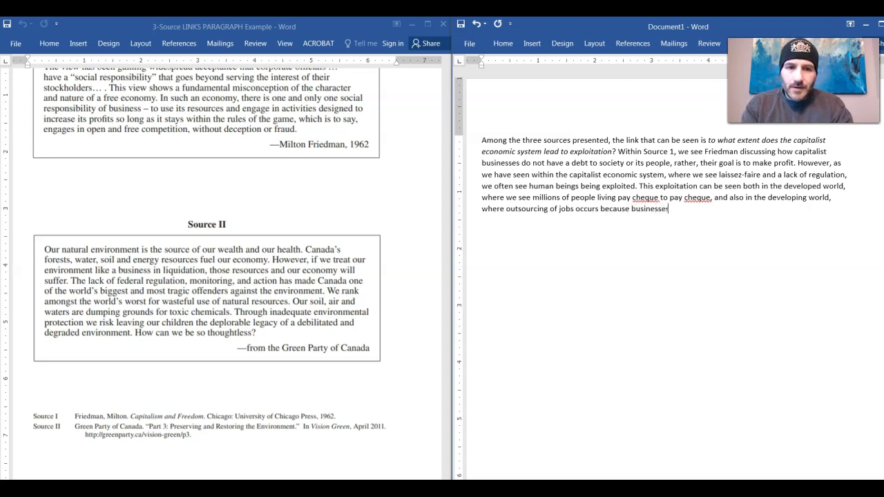
{"action": "key", "text": "BackSpace"}
{"action": "key", "text": "BackSpace"}
{"action": "key", "text": "BackSpace"}
{"action": "type", "text": "want to "}
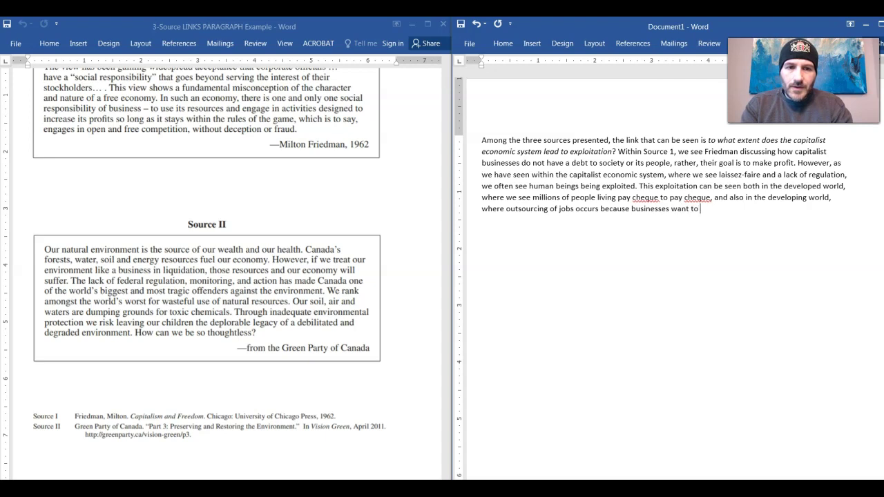
{"action": "type", "text": "keep prof"}
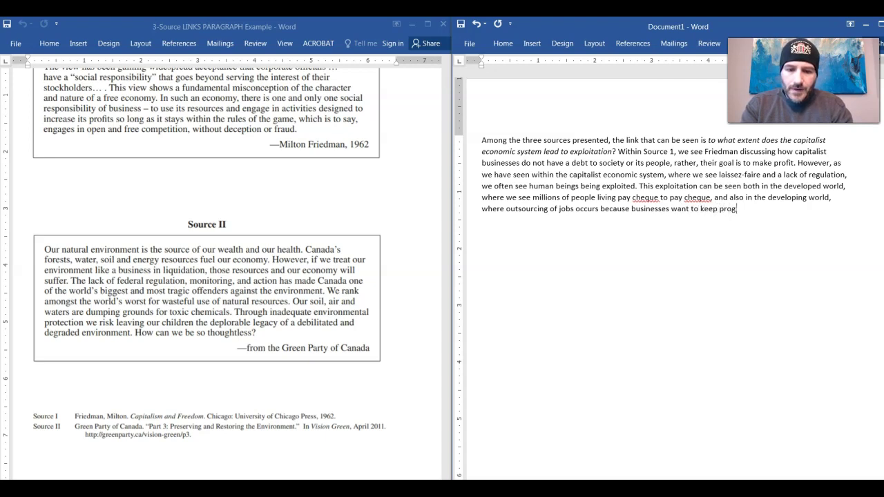
{"action": "type", "text": "its high. This is"}
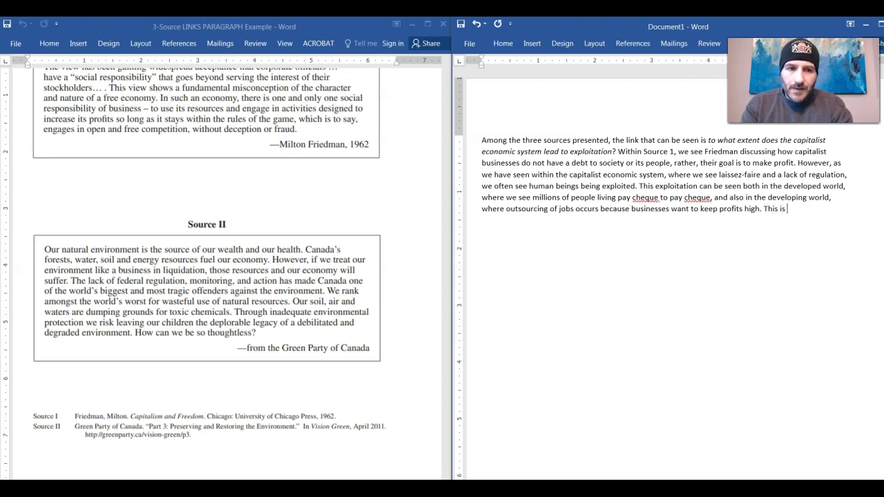
Complete the sentence with "done because in the developing world labour standards are lax at best, or non-existent at worst."
{"action": "type", "text": " done because "}
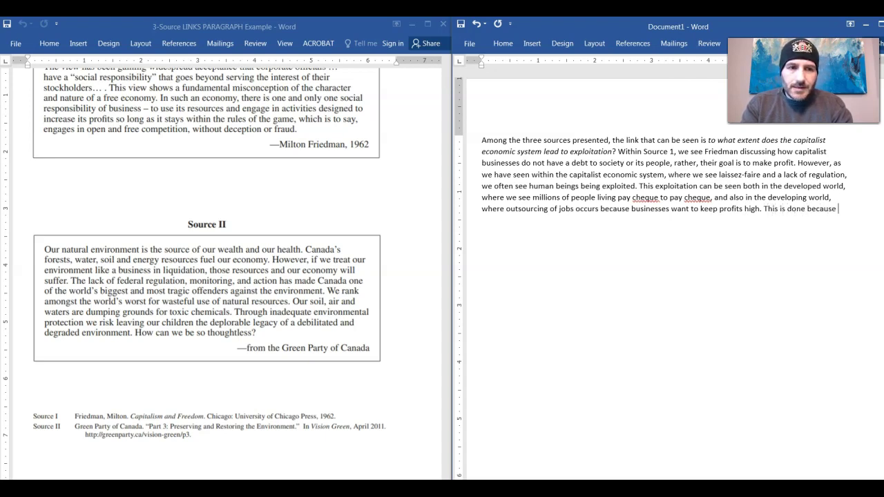
{"action": "type", "text": "in the deve"}
{"action": "type", "text": "loping world, "}
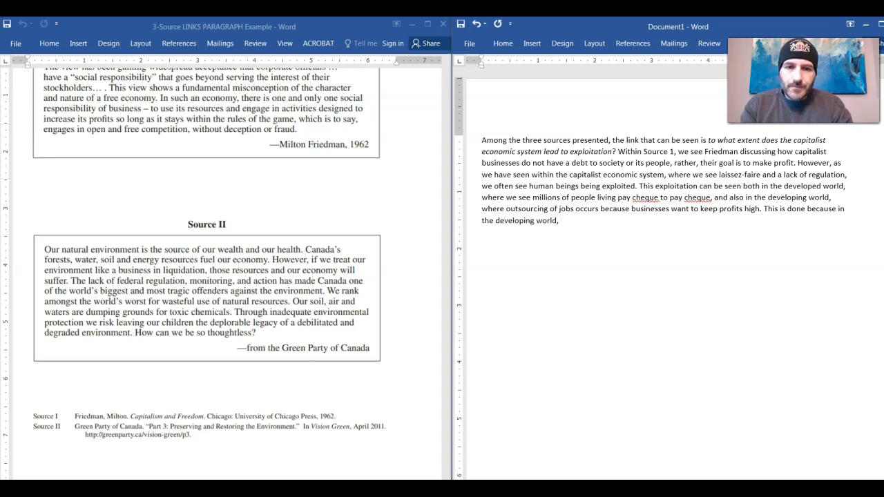
{"action": "key", "text": "BackSpace"}
{"action": "key", "text": "BackSpace"}
{"action": "type", "text": " labour standards are "}
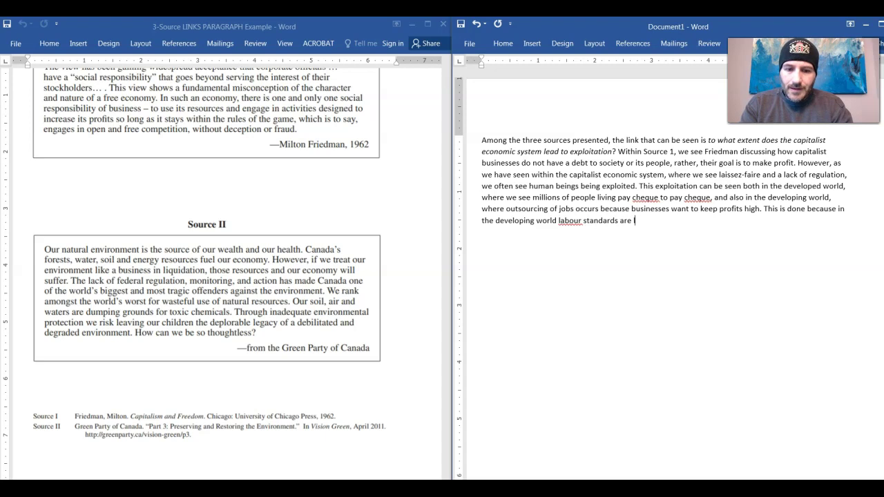
{"action": "type", "text": "lax at "}
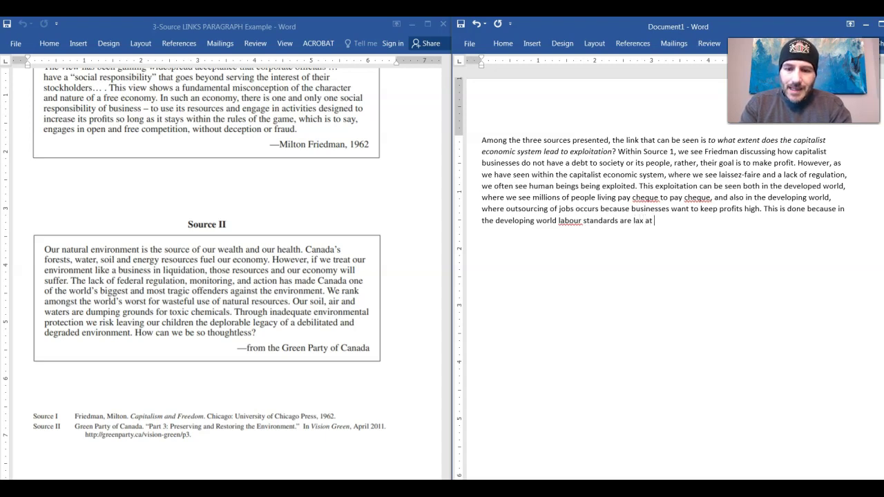
{"action": "type", "text": "best, or non-exi"}
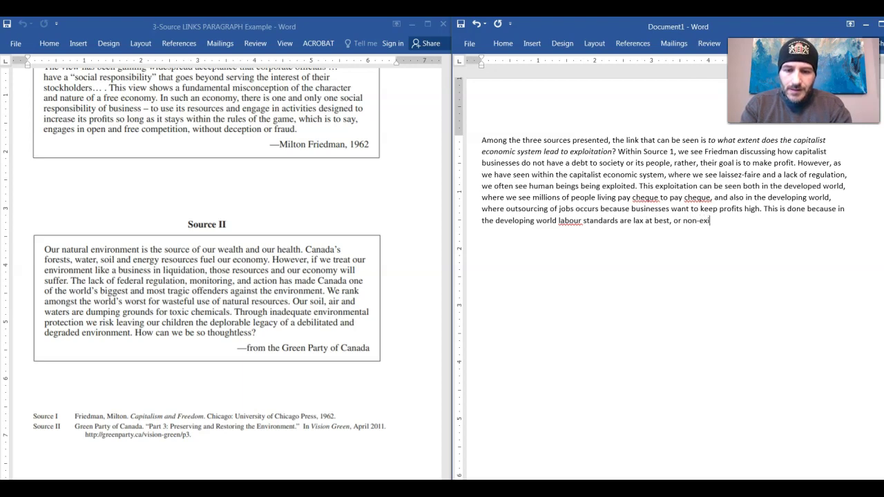
{"action": "type", "text": "stent at worst. "}
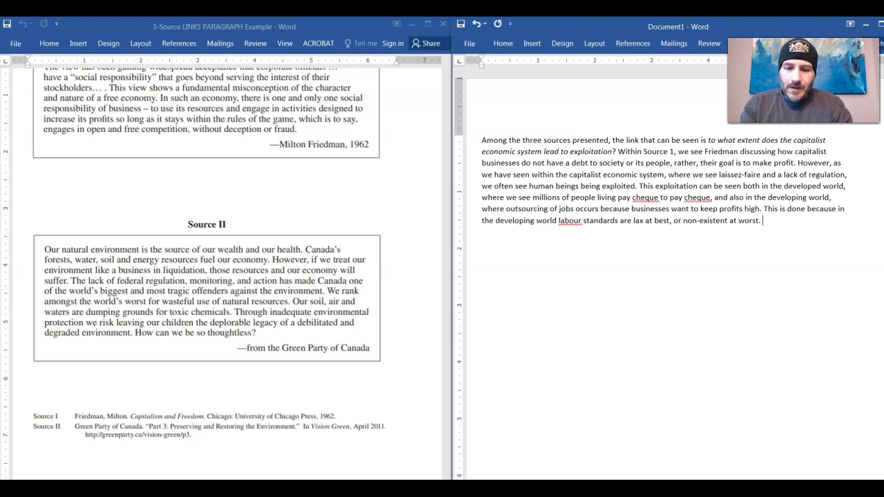
Begin a new sentence about Source 1's author with "Friedman believes that there is"
{"action": "type", "text": "Friendman"}
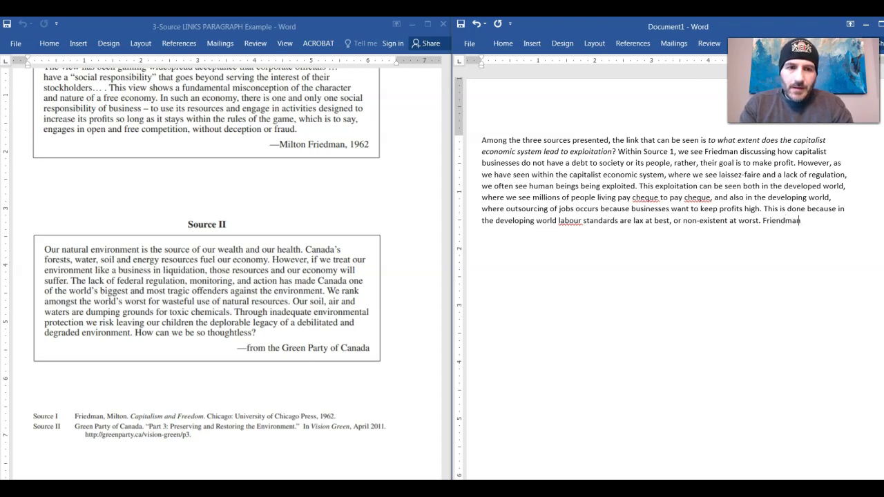
{"action": "key", "text": "BackSpace"}
{"action": "key", "text": "BackSpace"}
{"action": "key", "text": "BackSpace"}
{"action": "key", "text": "BackSpace"}
{"action": "key", "text": "BackSpace"}
{"action": "key", "text": "BackSpace"}
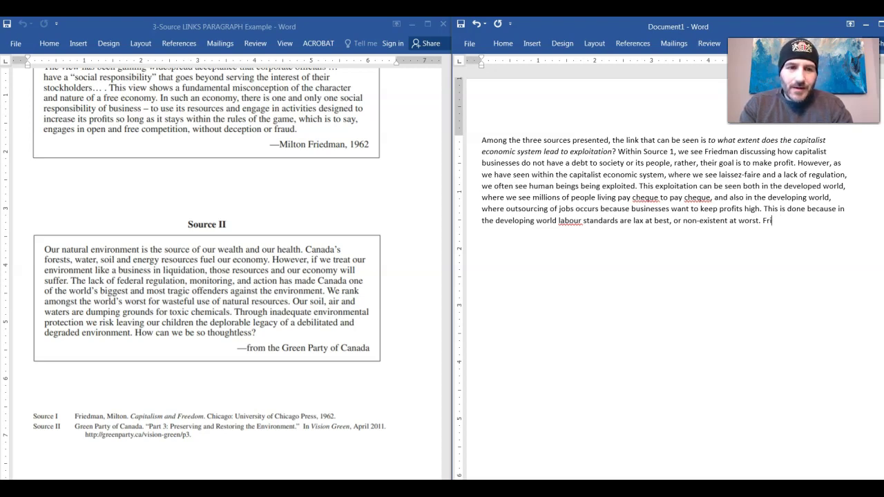
{"action": "type", "text": "edman"}
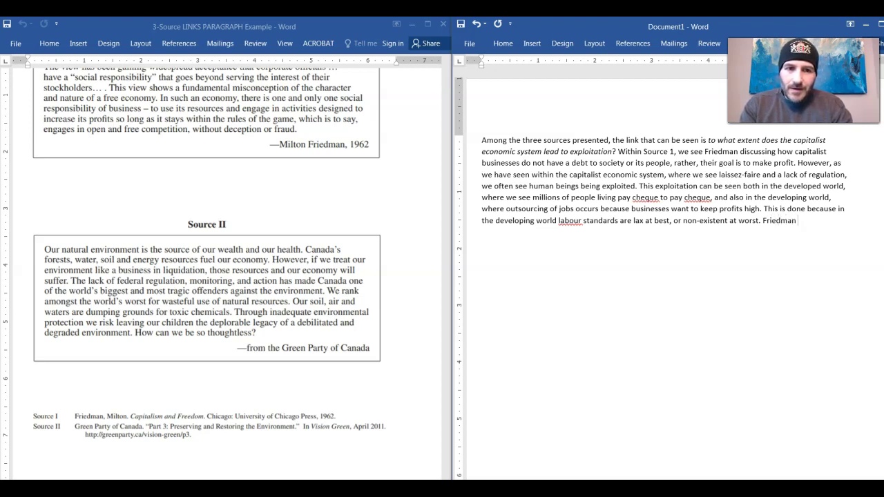
{"action": "type", "text": " believe"}
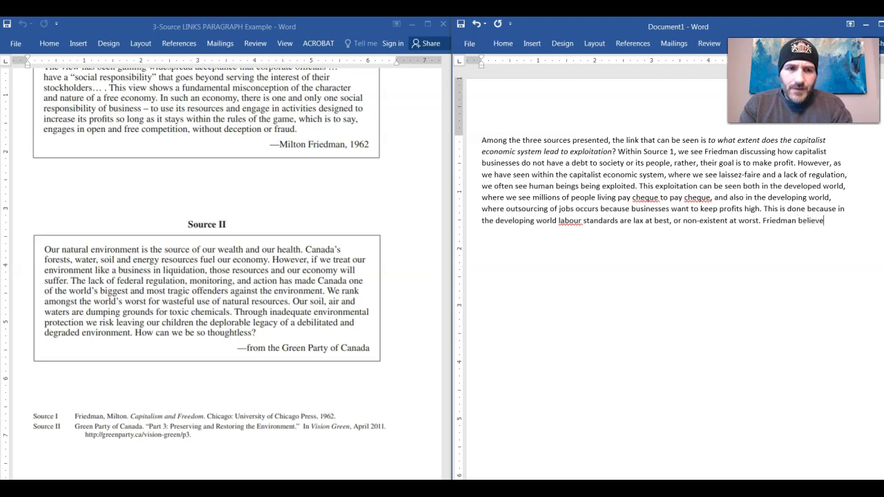
{"action": "type", "text": "s that there is "}
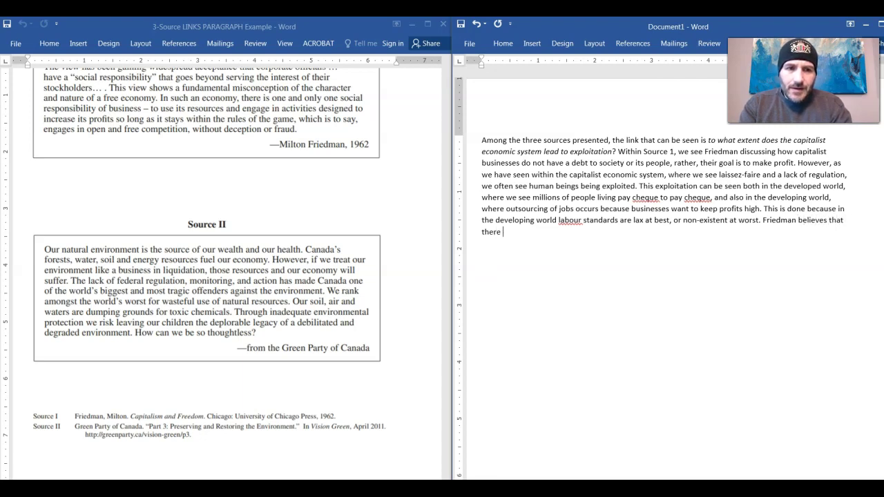
Complete the Friedman sentence with "no social responsibility when it comes to business other than to simply make profit."
{"action": "type", "text": "no socia"}
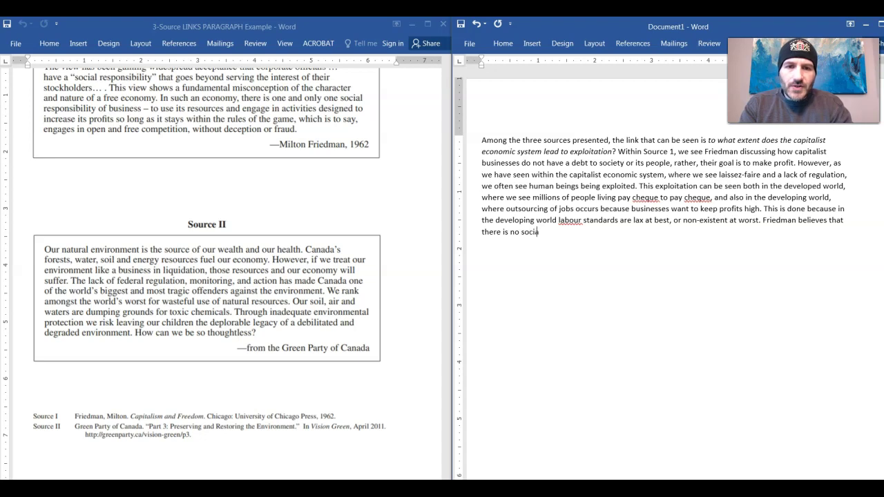
{"action": "type", "text": "l responsib"}
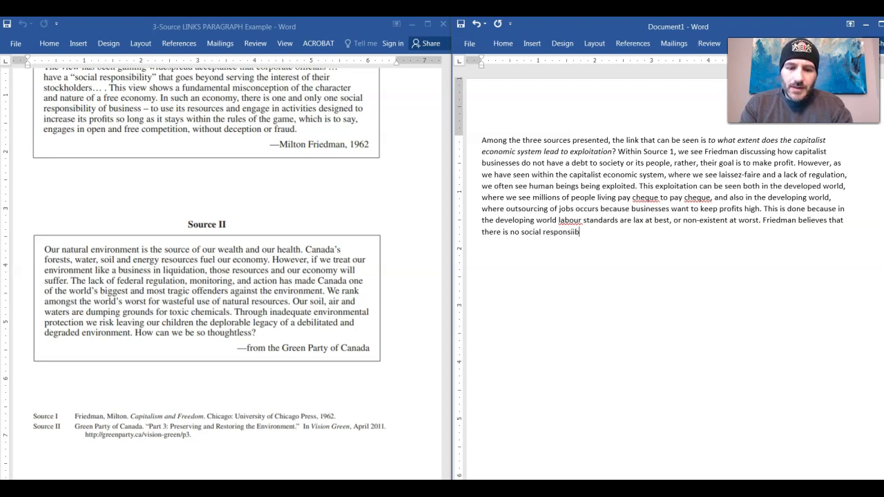
{"action": "type", "text": "ility when it comes to business other than to "}
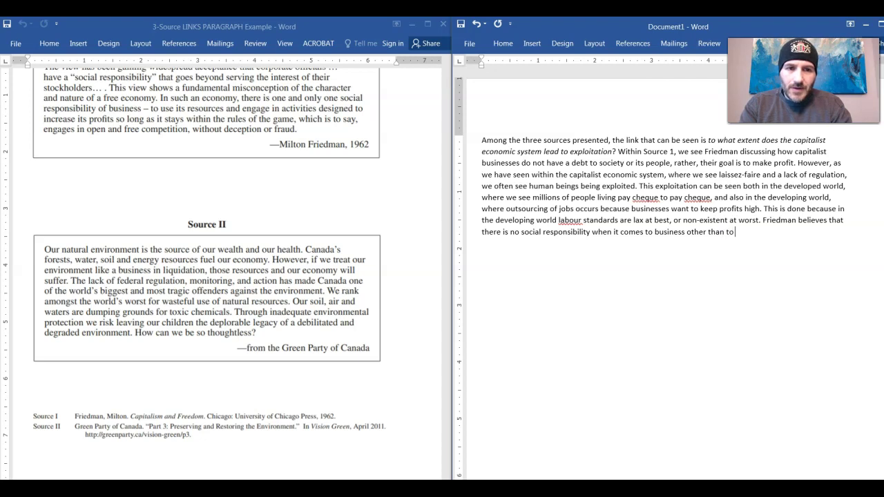
{"action": "type", "text": "simply "}
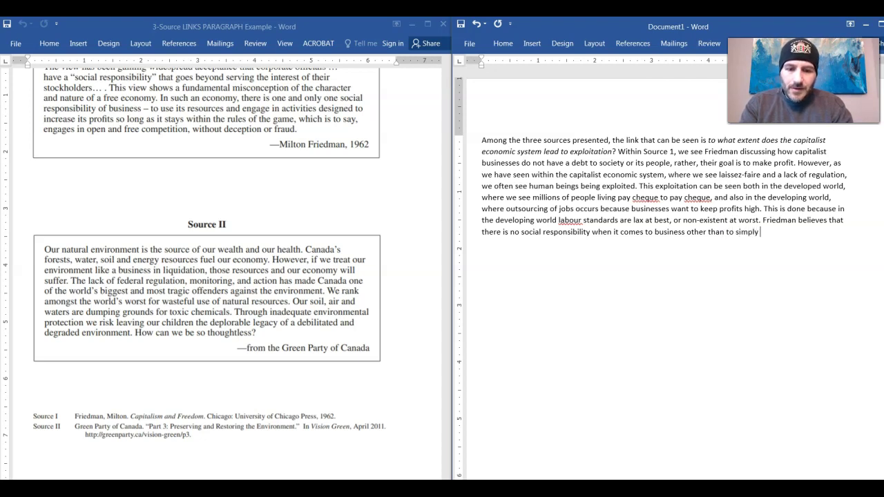
{"action": "type", "text": "make profit."}
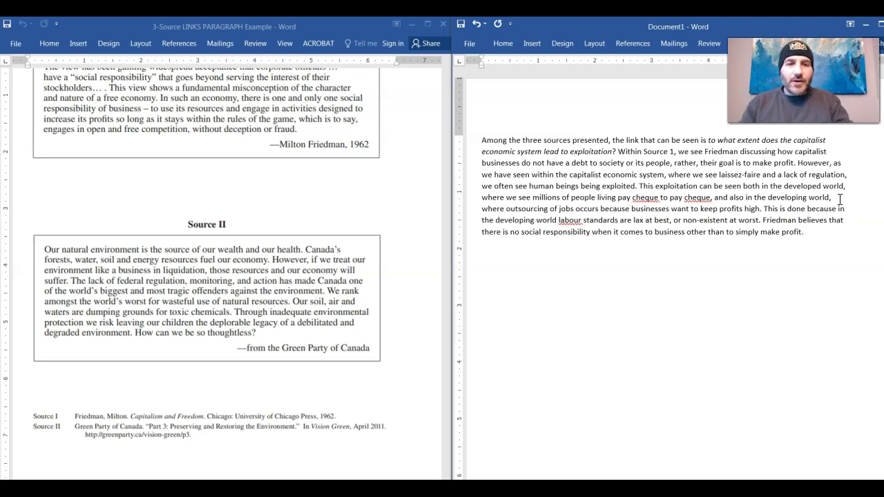
{"action": "left_click_drag", "start_coordinate": [618, 151], "coordinate": [809, 232]}
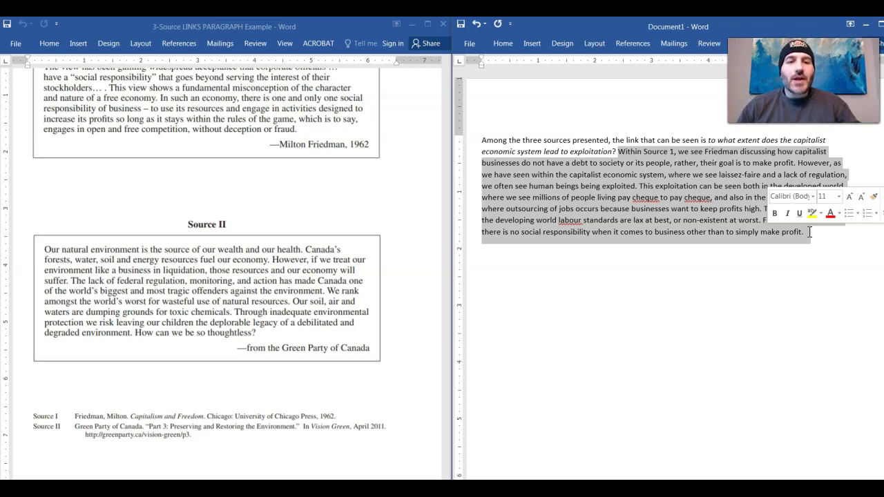
{"action": "left_click", "coordinate": [721, 286]}
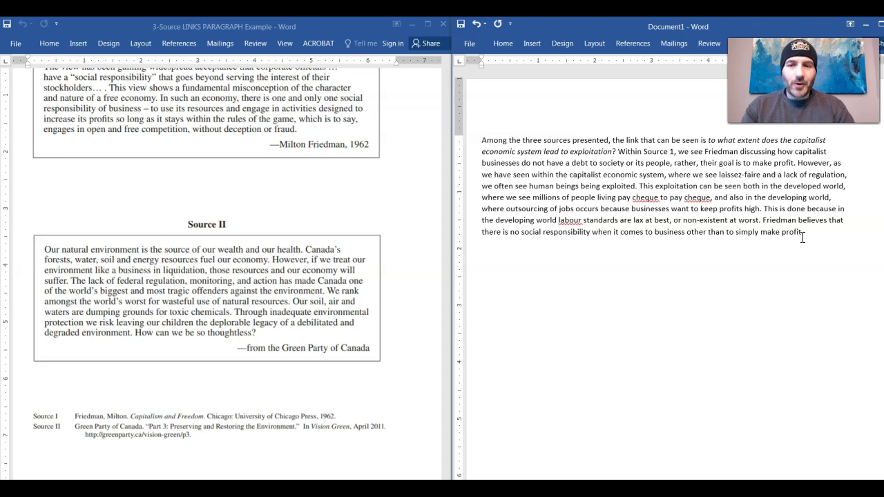
Begin a new sentence at the end of the paragraph with "We see the theme of exploitation within"
{"action": "left_click", "coordinate": [823, 231]}
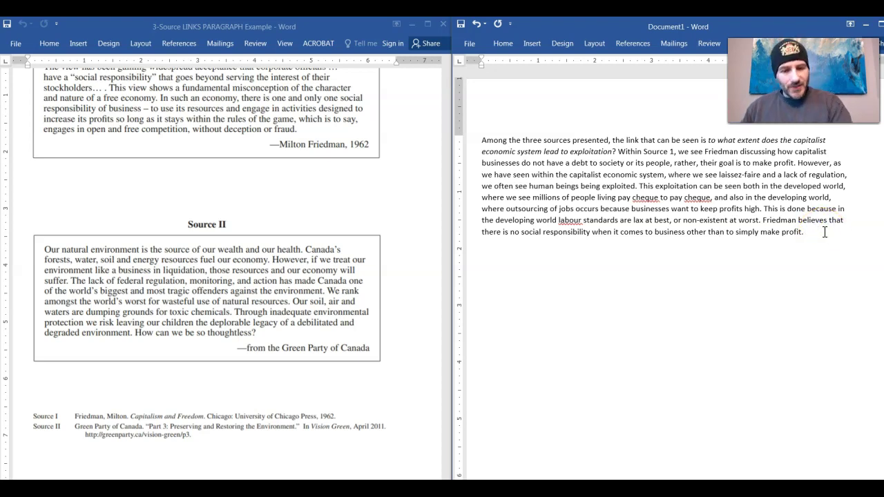
{"action": "type", "text": "S"}
{"action": "key", "text": "BackSpace"}
{"action": "type", "text": "We se ethe themes"}
{"action": "key", "text": "BackSpace"}
{"action": "key", "text": "BackSpace"}
{"action": "key", "text": "BackSpace"}
{"action": "key", "text": "BackSpace"}
{"action": "key", "text": "BackSpace"}
{"action": "key", "text": "BackSpace"}
{"action": "key", "text": "BackSpace"}
{"action": "key", "text": "BackSpace"}
{"action": "key", "text": "BackSpace"}
{"action": "key", "text": "BackSpace"}
{"action": "key", "text": "BackSpace"}
{"action": "key", "text": "BackSpace"}
{"action": "key", "text": "BackSpace"}
{"action": "key", "text": "BackSpace"}
{"action": "type", "text": "see the them"}
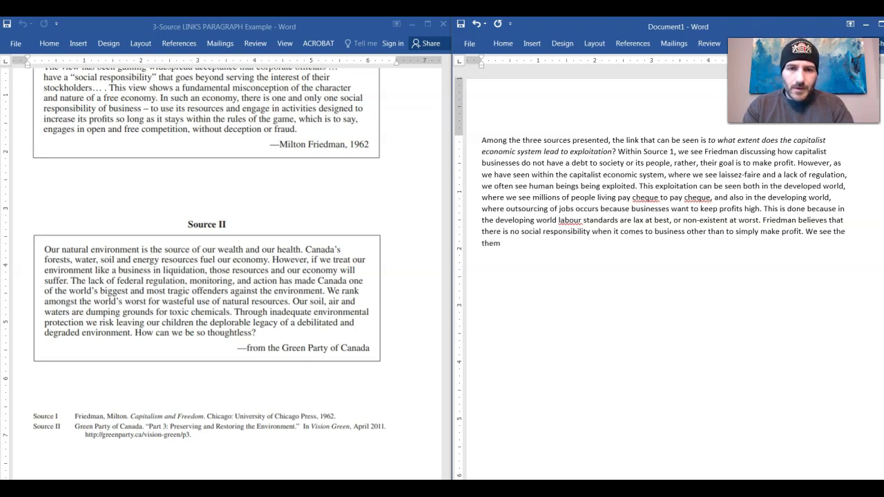
{"action": "type", "text": "e cf exploitation within "}
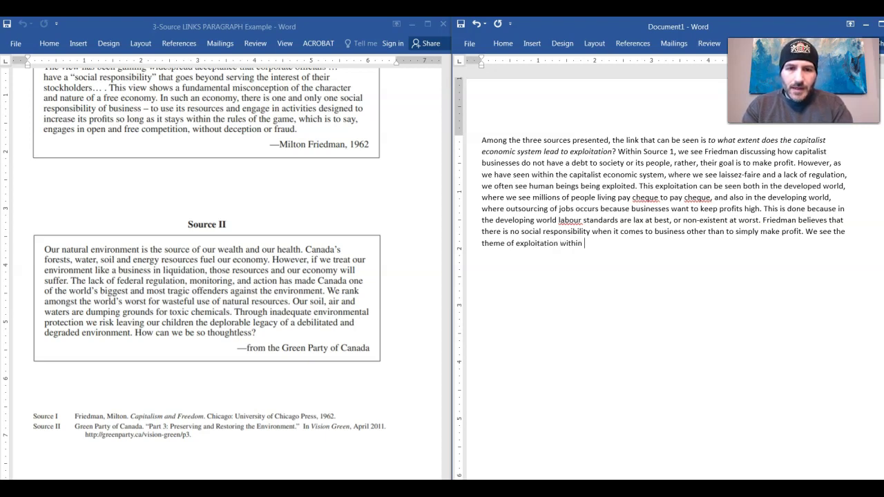
Continue the sentence with "Source 2 as the Green Party of Canada is being critical of capitalism for the"
{"action": "type", "text": "source"}
{"action": "key", "text": "BackSpace"}
{"action": "key", "text": "BackSpace"}
{"action": "key", "text": "BackSpace"}
{"action": "key", "text": "BackSpace"}
{"action": "key", "text": "BackSpace"}
{"action": "key", "text": "BackSpace"}
{"action": "key", "text": "BackSpace"}
{"action": "type", "text": "Source 2 as the Green Party of Canada is being critical of capitalism for the"}
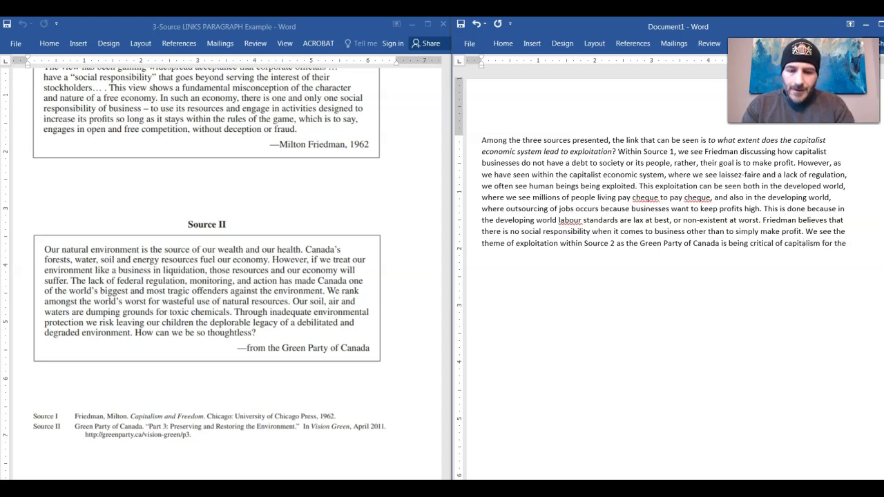
Complete the Green Party sentence with "excessive and thoughtless explotation of our environment."
{"action": "type", "text": " excessive and"}
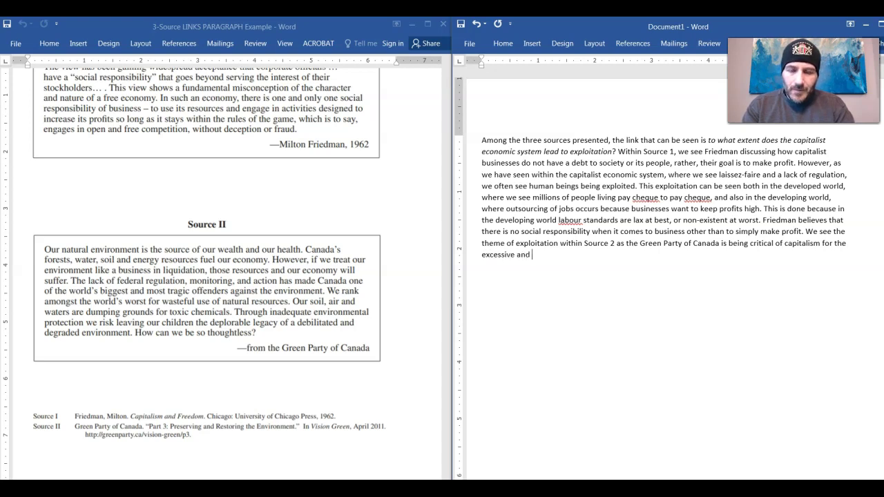
{"action": "type", "text": " thought"}
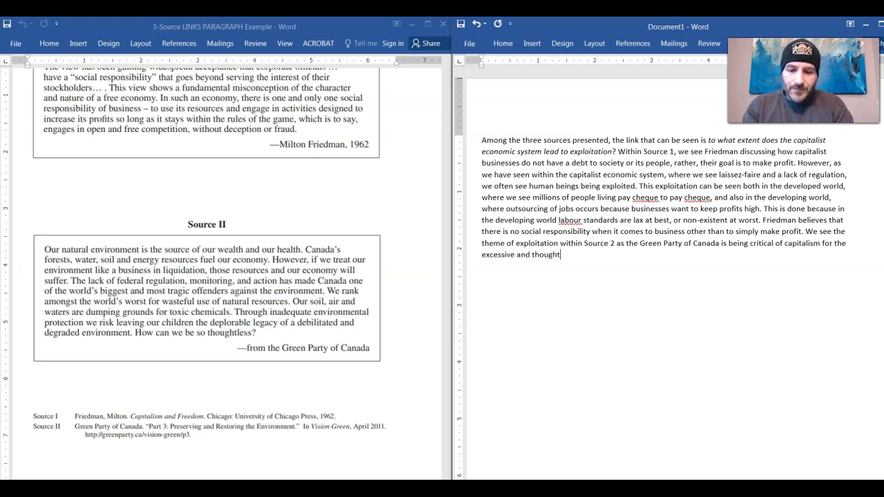
{"action": "type", "text": "less explotation "}
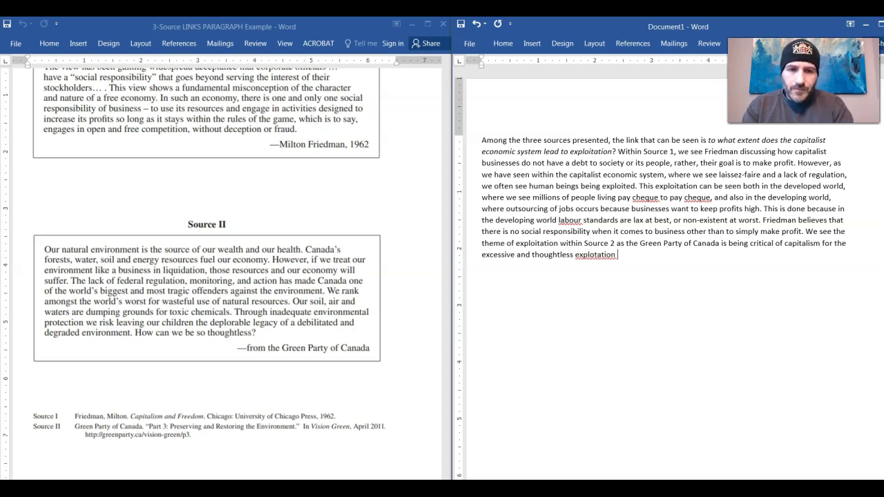
{"action": "type", "text": "of our "}
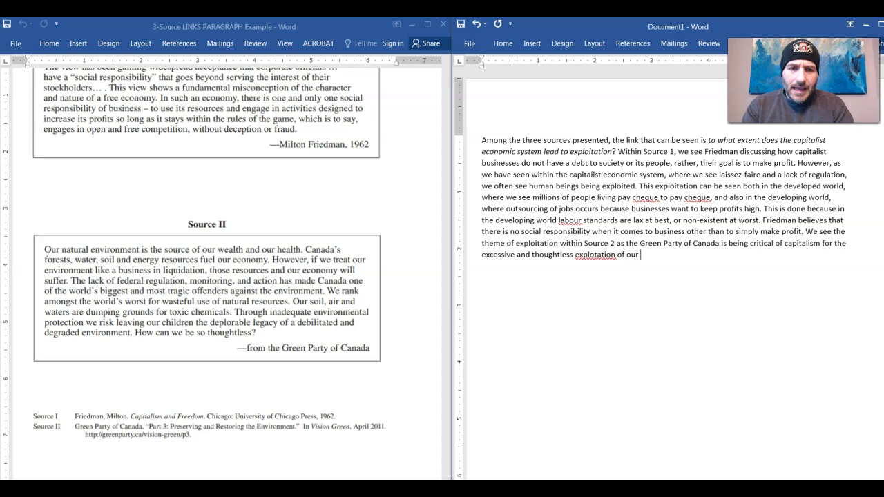
{"action": "type", "text": "environment."}
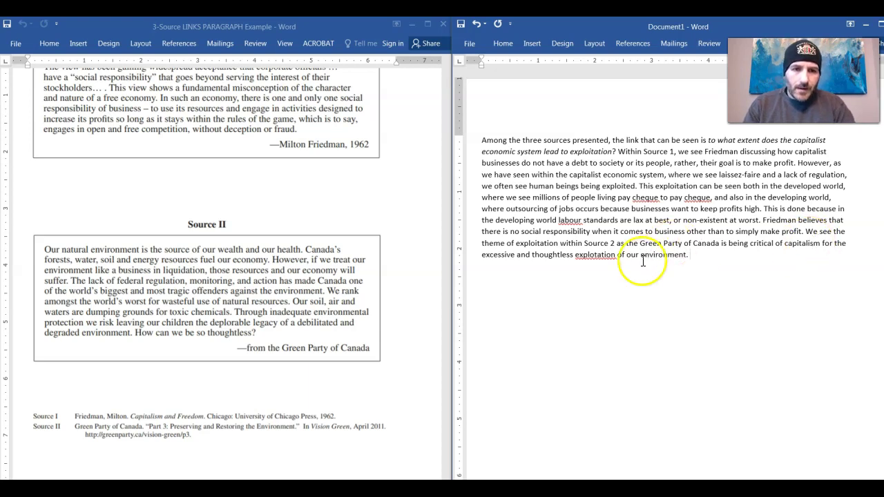
Correct the misspelled "explotation" to "exploitation" and return to the end of the paragraph
{"action": "left_click", "coordinate": [595, 253]}
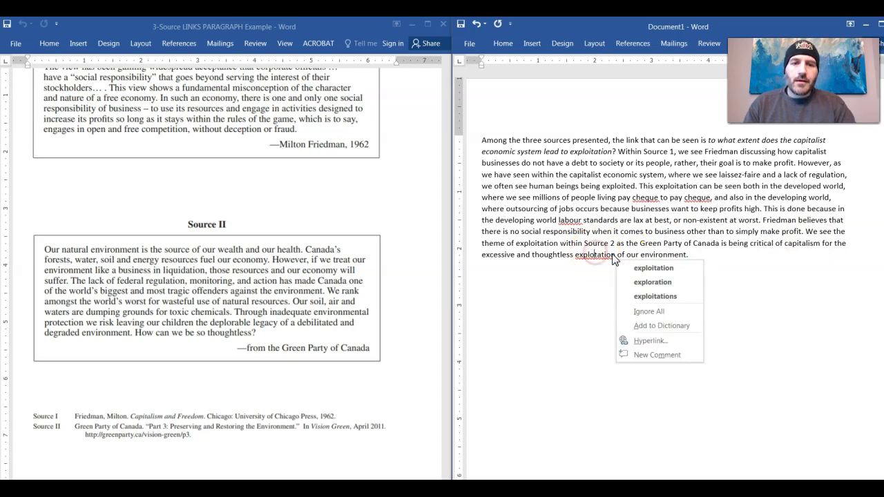
{"action": "left_click", "coordinate": [636, 268]}
{"action": "left_click", "coordinate": [701, 257]}
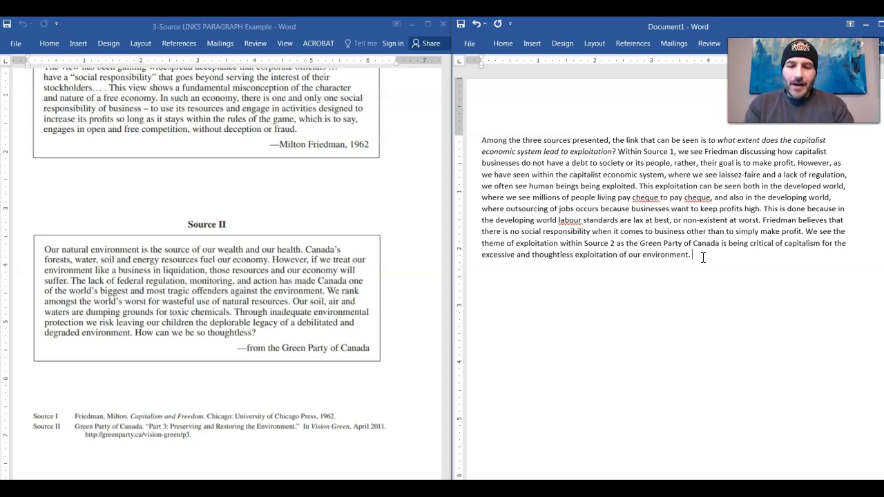
Start a sentence with "Enviromentalists and parties that have an environmental platform such as the"
{"action": "type", "text": "Envir"}
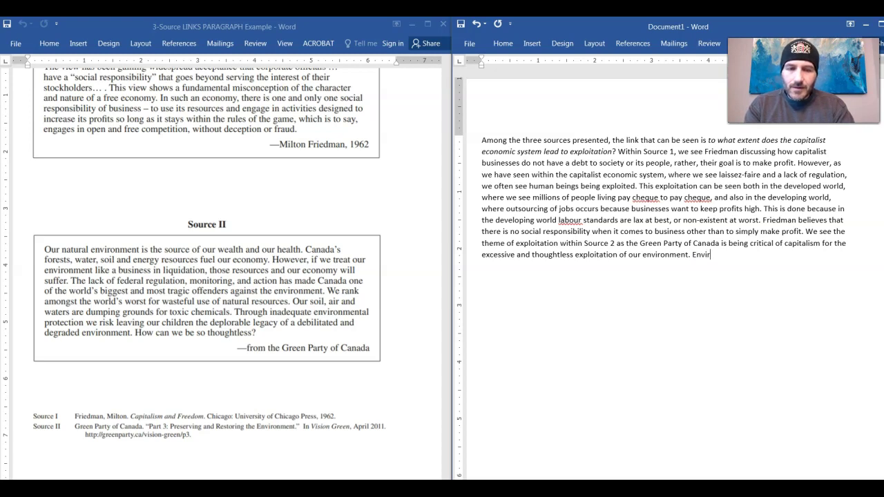
{"action": "type", "text": "omen"}
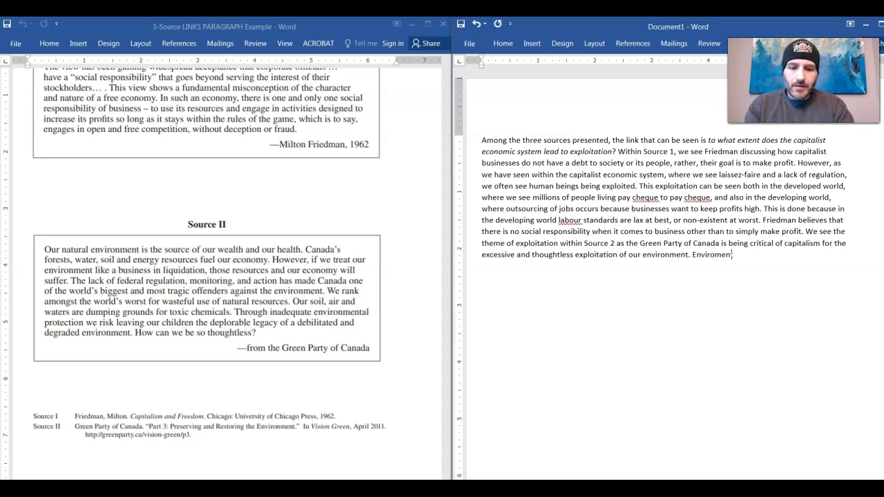
{"action": "type", "text": "talists and parties tha"}
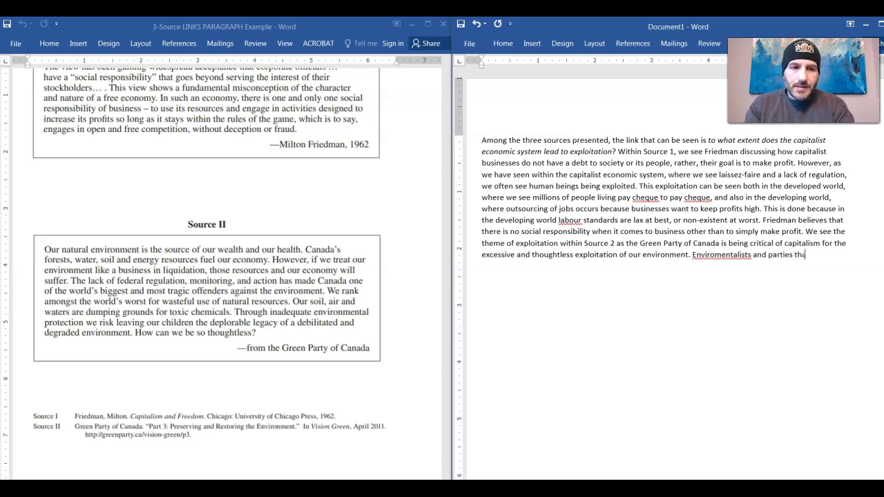
{"action": "type", "text": "t have an e"}
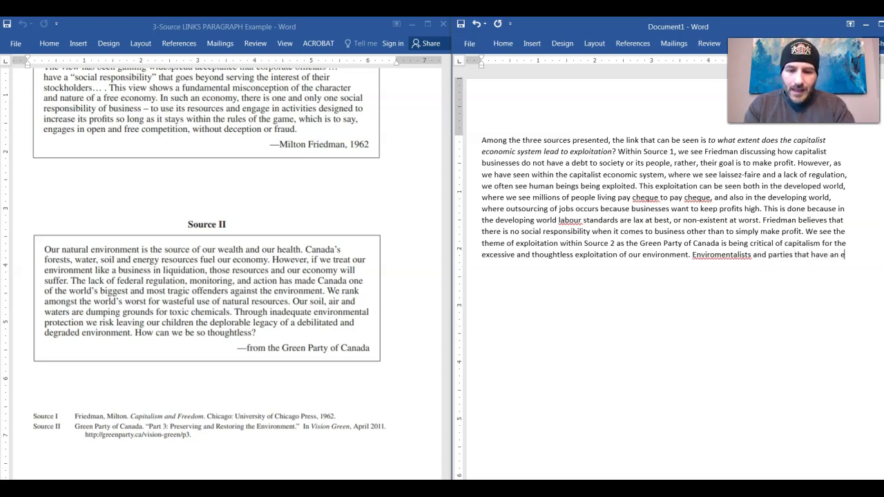
{"action": "type", "text": "nvironme"}
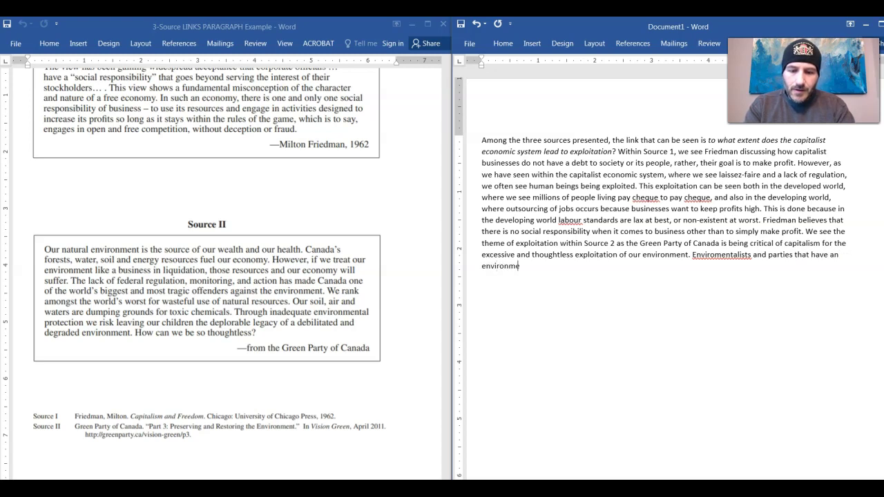
{"action": "type", "text": "ntal platfo"}
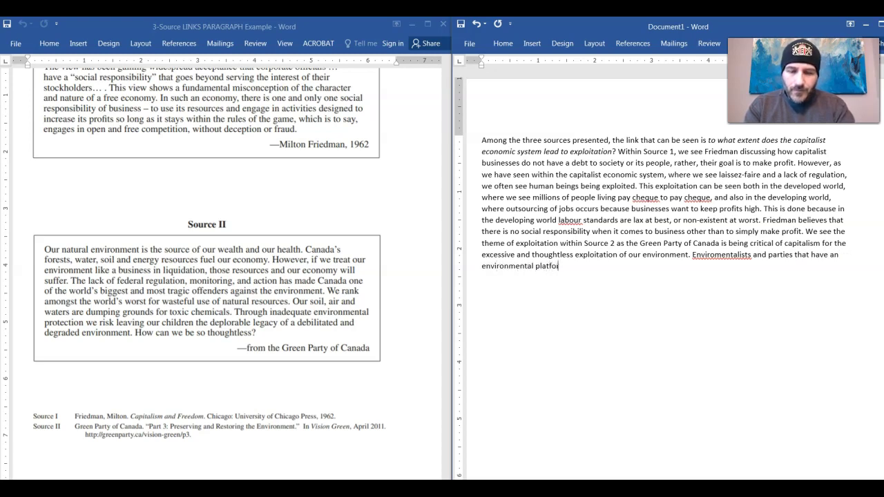
{"action": "type", "text": "rm such as the"}
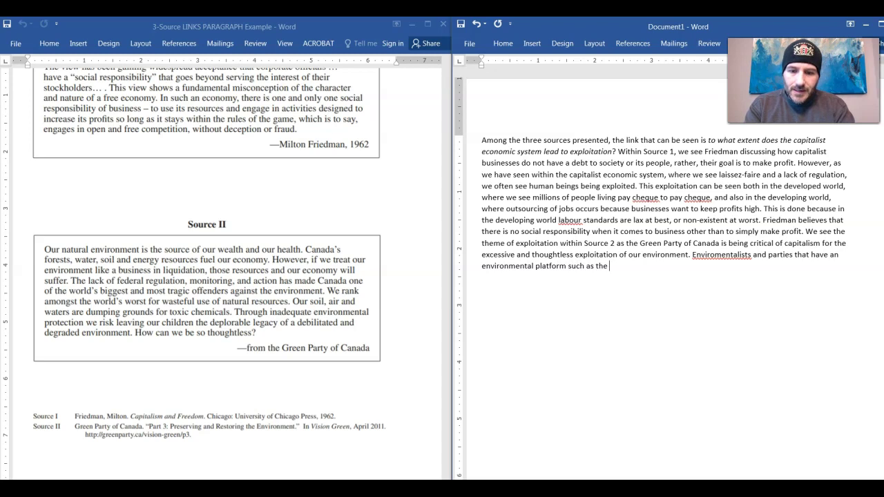
Continue the sentence with "Green Party are critical of the system of capitalism because"
{"action": "type", "text": " Green Pa"}
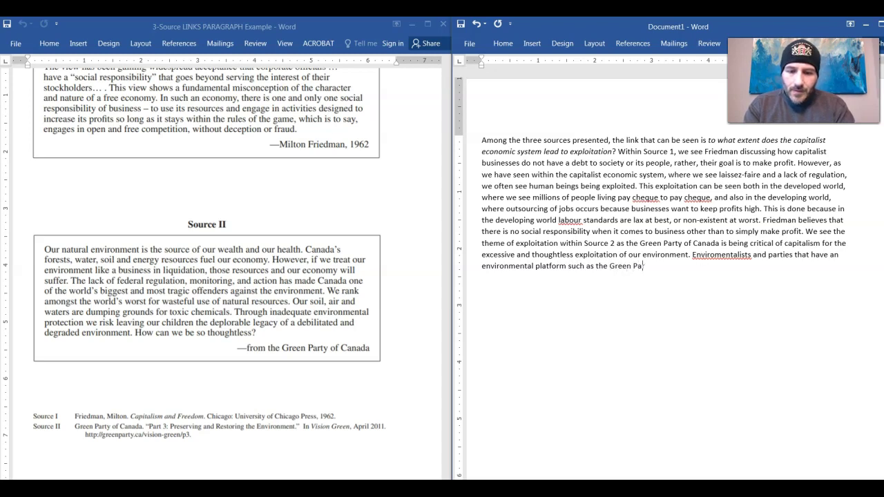
{"action": "type", "text": "rty are critical c"}
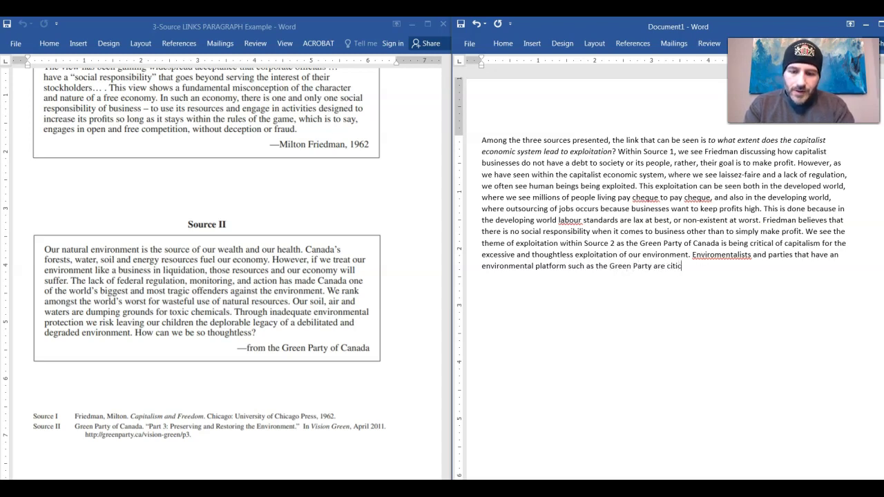
{"action": "type", "text": "f the system"}
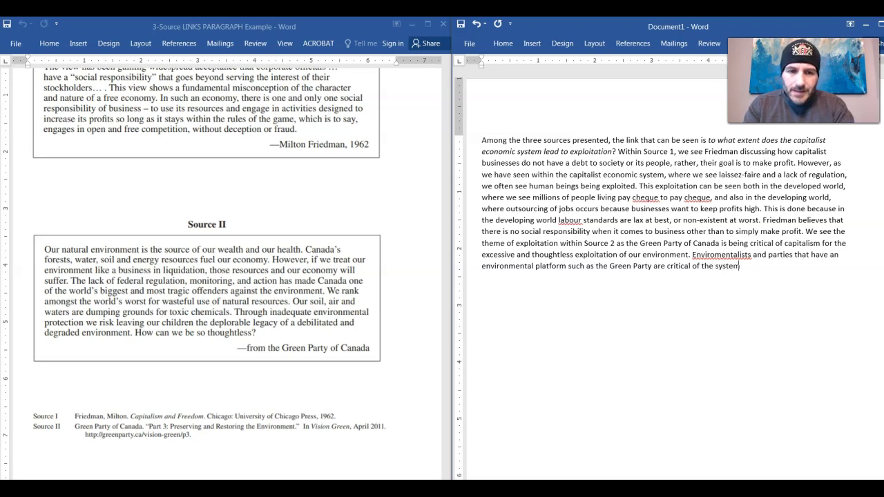
{"action": "type", "text": "of capital"}
{"action": "type", "text": "ism for the excessiv"}
{"action": "key", "text": "BackSpace"}
{"action": "type", "text": "becaus"}
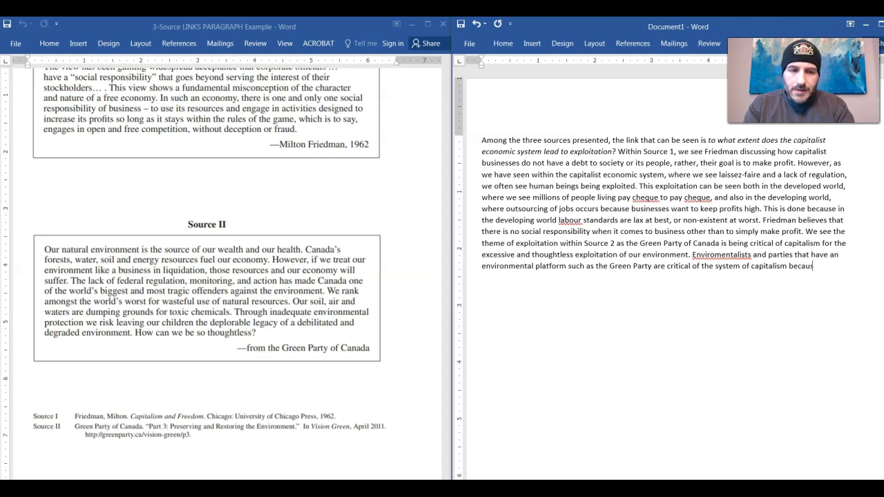
Extend the reason with "they believe that the constant drive for profit is"
{"action": "type", "text": "e they believe that the "}
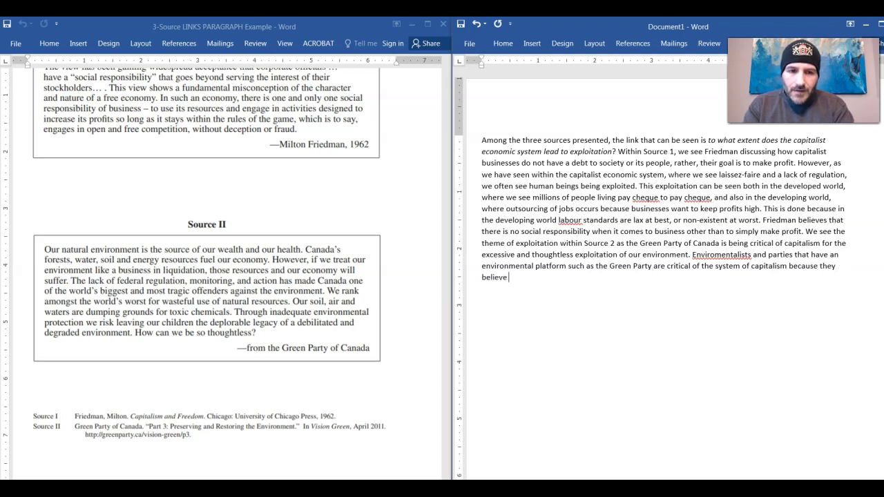
{"action": "type", "text": "consta"}
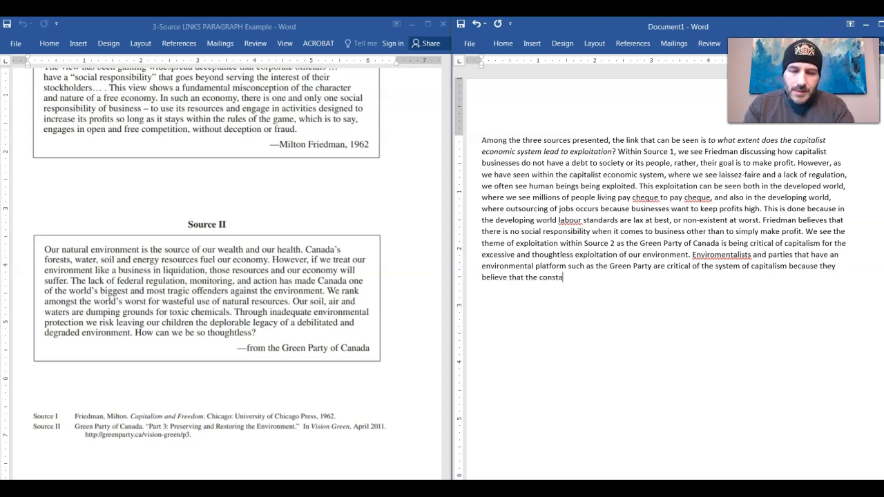
{"action": "type", "text": "nt drive fo"}
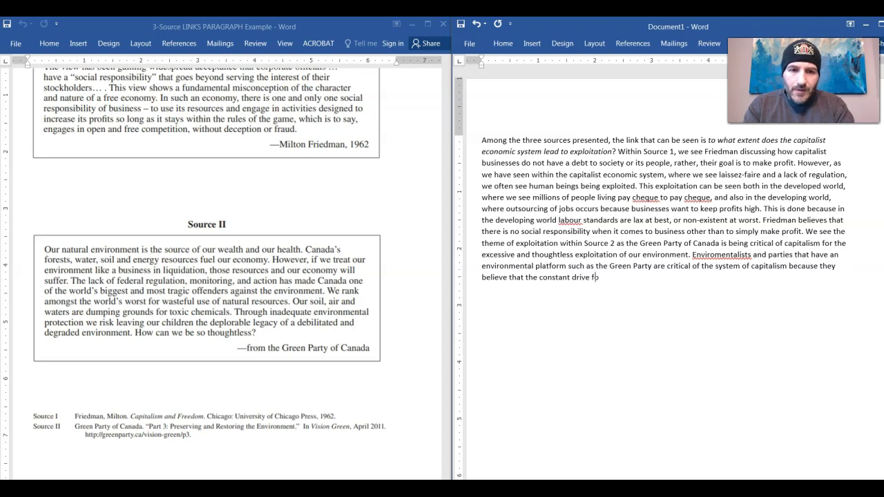
{"action": "type", "text": "r profit is "}
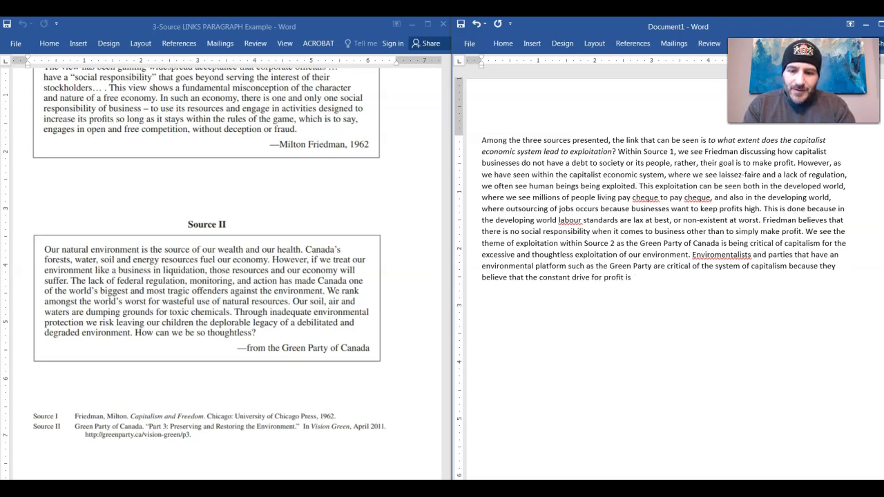
Finish the sentence with "sowing the seeds of our own destruction." and start another with "IF we"
{"action": "type", "text": "sowing the"}
{"action": "key", "text": "BackSpace"}
{"action": "key", "text": "BackSpace"}
{"action": "type", "text": "owing the seeds ou"}
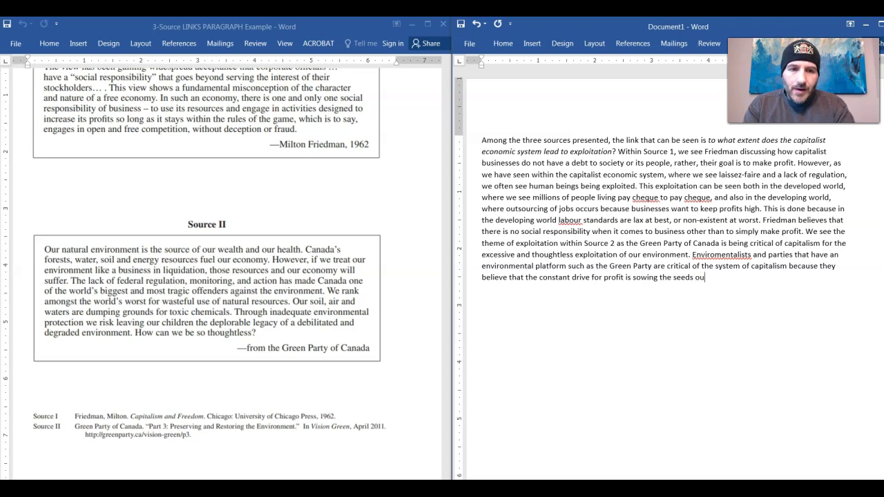
{"action": "key", "text": "BackSpace"}
{"action": "type", "text": "f our own destruction. IF we "}
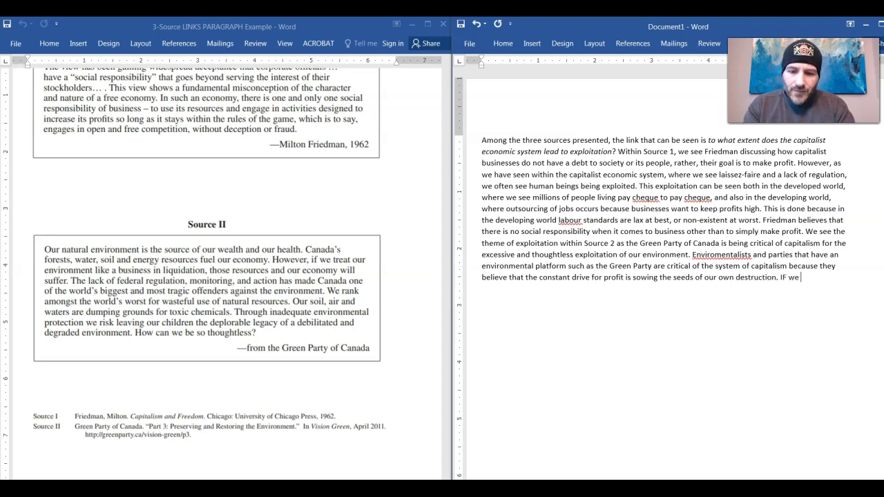
Replace the "IF we" opening of the new sentence with "If we exploit"
{"action": "type", "text": "damage the"}
{"action": "key", "text": "BackSpace"}
{"action": "key", "text": "BackSpace"}
{"action": "key", "text": "BackSpace"}
{"action": "key", "text": "BackSpace"}
{"action": "key", "text": "BackSpace"}
{"action": "key", "text": "BackSpace"}
{"action": "key", "text": "BackSpace"}
{"action": "key", "text": "BackSpace"}
{"action": "key", "text": "BackSpace"}
{"action": "key", "text": "BackSpace"}
{"action": "key", "text": "BackSpace"}
{"action": "key", "text": "BackSpace"}
{"action": "key", "text": "BackSpace"}
{"action": "key", "text": "BackSpace"}
{"action": "key", "text": "BackSpace"}
{"action": "key", "text": "BackSpace"}
{"action": "key", "text": "BackSpace"}
{"action": "key", "text": "BackSpace"}
{"action": "key", "text": "BackSpace"}
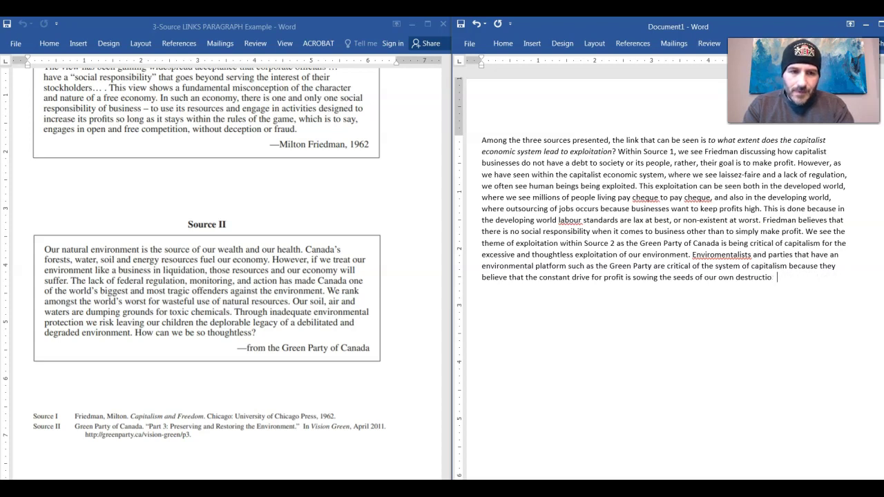
{"action": "type", "text": "n. If we exploit ou"}
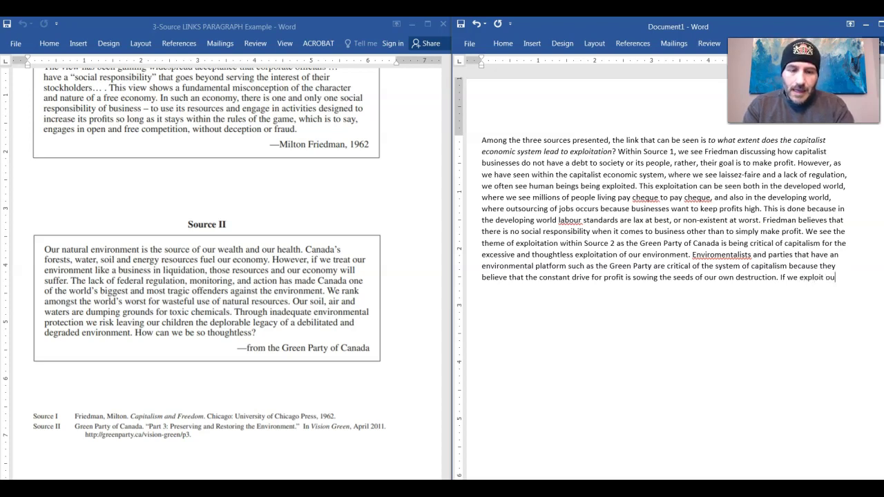
Continue the "If we exploit" sentence with "our air, our water, and our other natural res"
{"action": "type", "text": "r air, "}
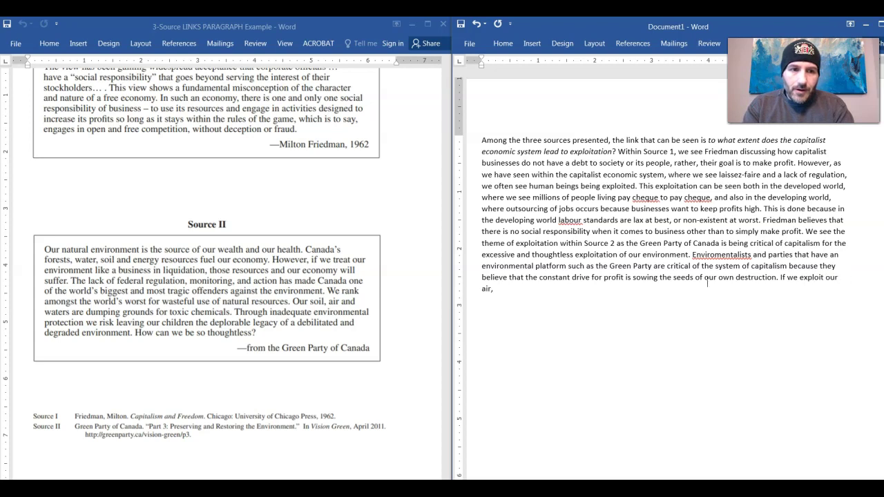
{"action": "type", "text": "our water, and "}
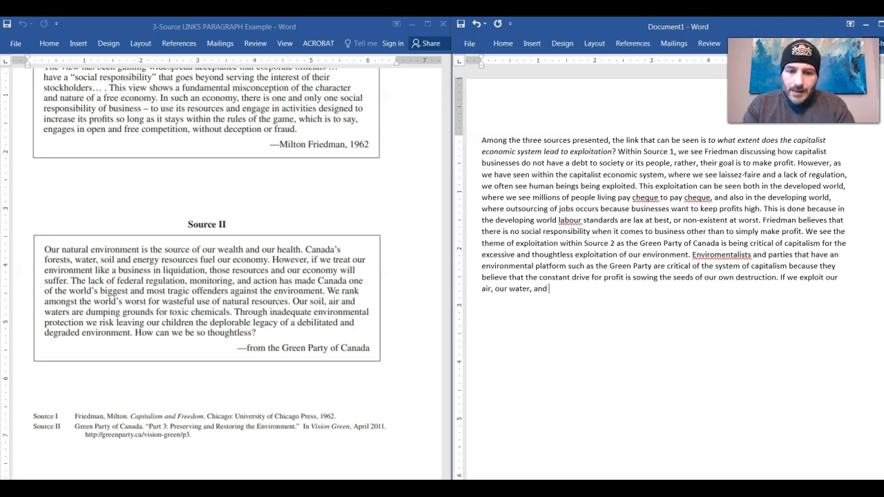
{"action": "type", "text": "our toher"}
{"action": "key", "text": "BackSpace"}
{"action": "key", "text": "BackSpace"}
{"action": "key", "text": "BackSpace"}
{"action": "type", "text": "other natural res"}
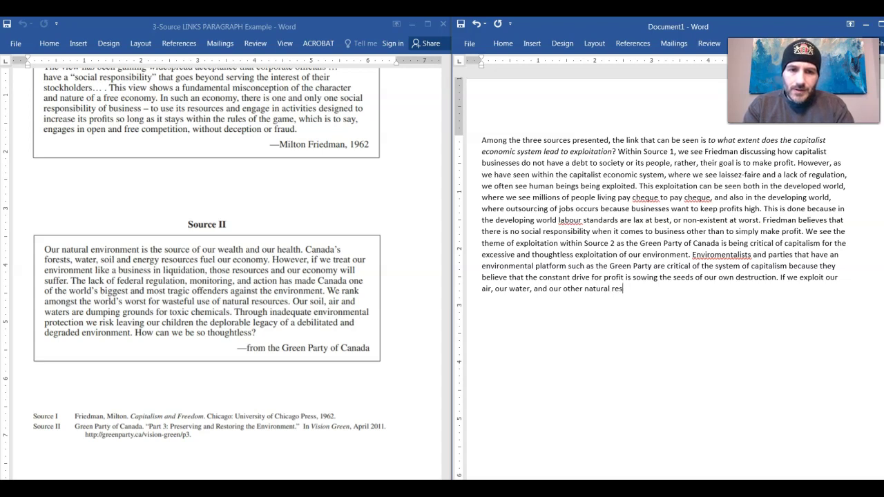
Complete the word "resources" and finish the sentence with ", what is left for life in this planet to thrive off of?"
{"action": "type", "text": "ources, what is left for "}
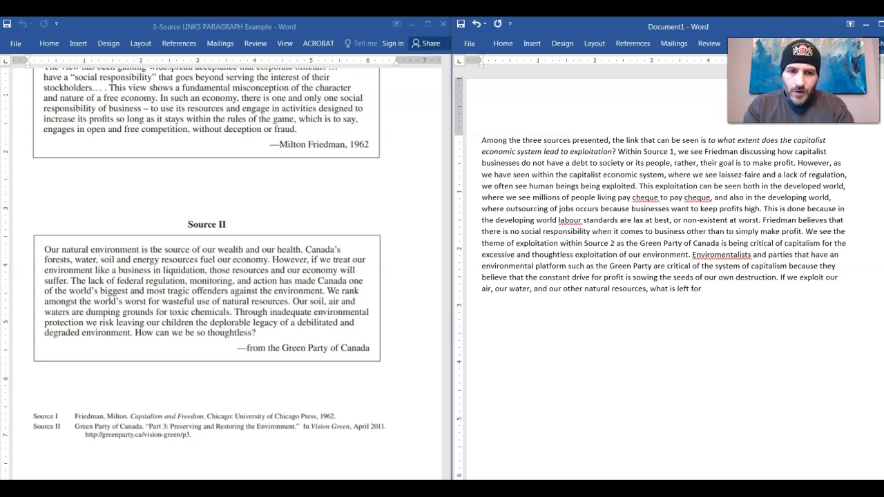
{"action": "type", "text": "life in this p"}
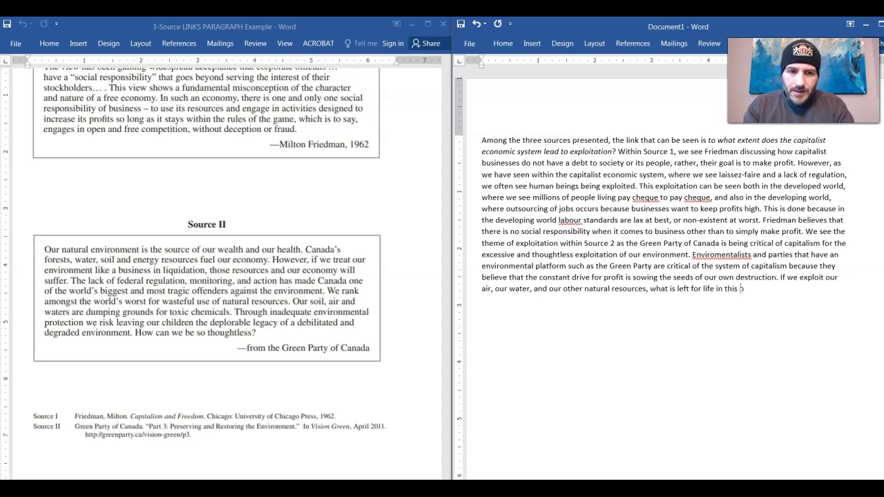
{"action": "type", "text": "lanet to thrive off."}
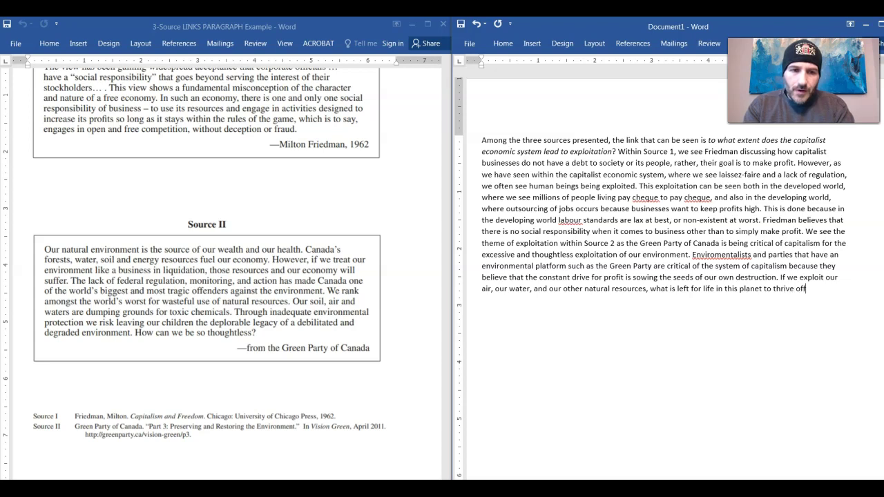
{"action": "key", "text": "BackSpace"}
{"action": "type", "text": "?"}
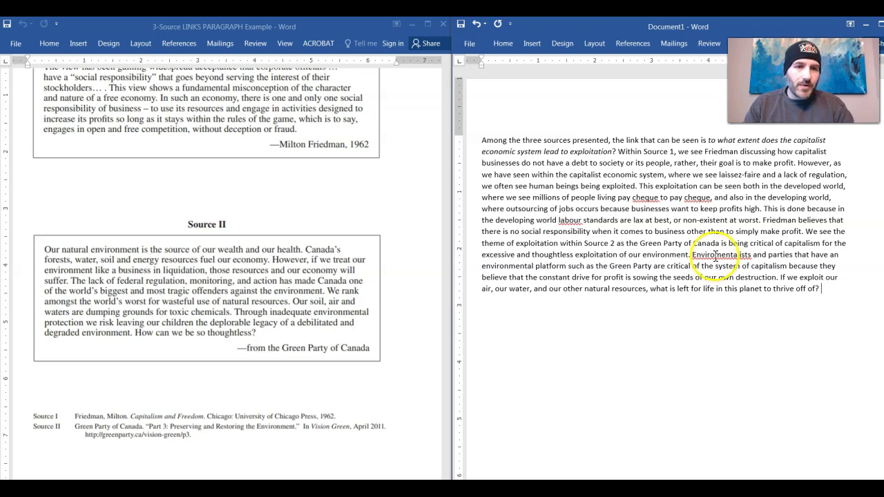
Correct the misspelled word "Enviromentalists" to "Environmentalists" using the suggested spelling
{"action": "right_click", "coordinate": [709, 258]}
{"action": "left_click", "coordinate": [775, 263]}
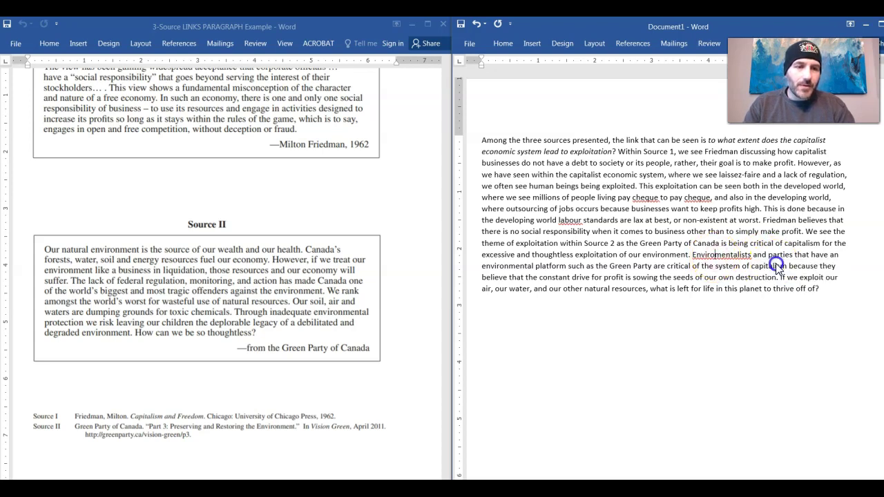
{"action": "left_click", "coordinate": [833, 291]}
Maximize the document window and set the line spacing of the whole paragraph to 2.0
{"action": "left_click_drag", "start_coordinate": [833, 292], "coordinate": [484, 140]}
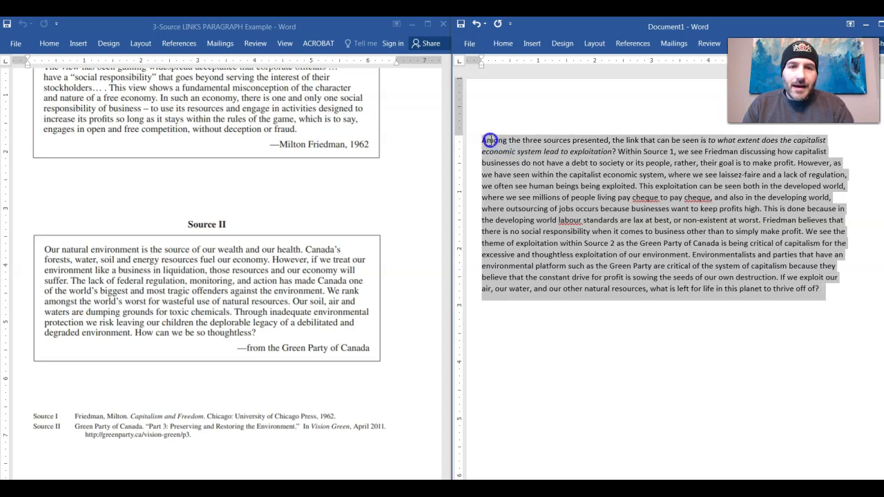
{"action": "double_click", "coordinate": [658, 32]}
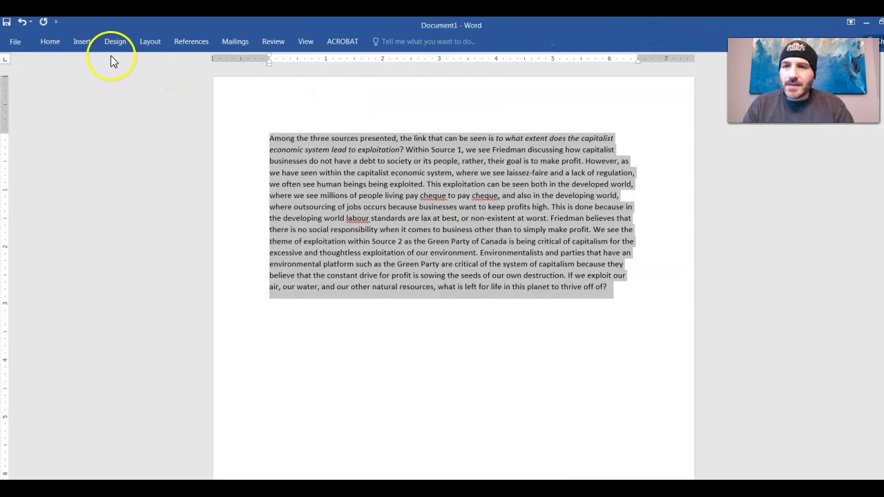
{"action": "left_click", "coordinate": [50, 42]}
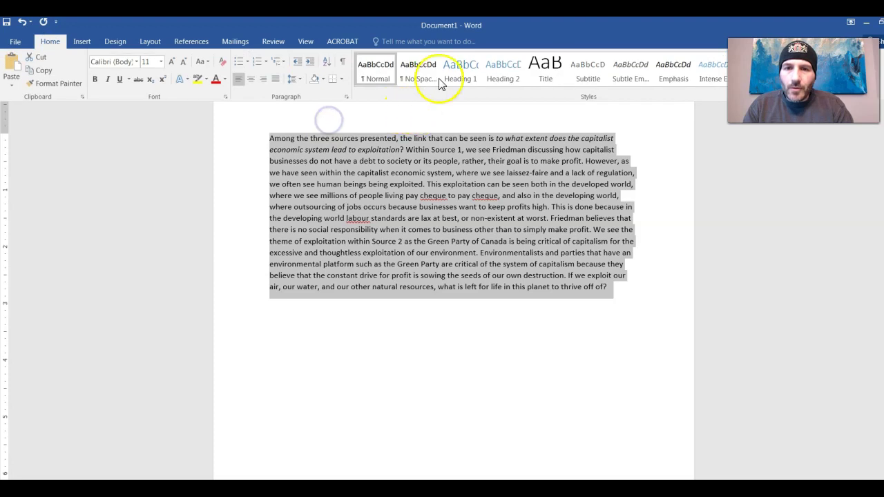
{"action": "left_click", "coordinate": [293, 79]}
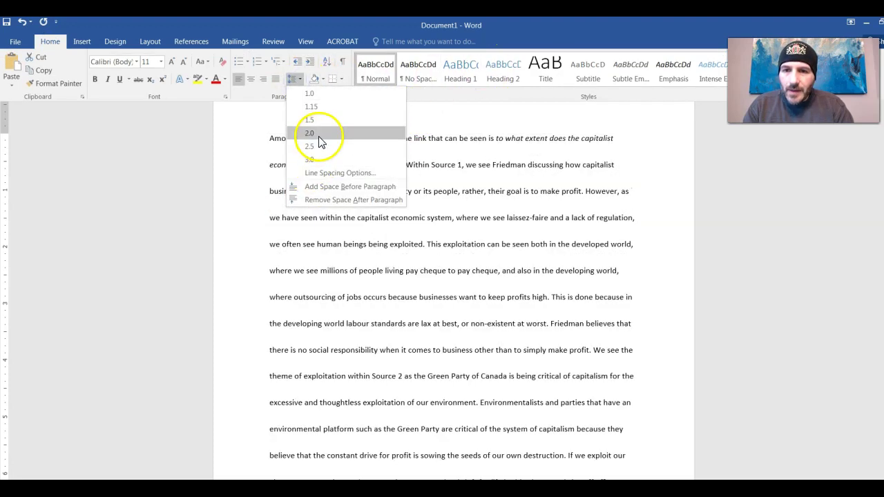
{"action": "left_click", "coordinate": [318, 132]}
{"action": "key", "text": "ctrl+a"}
{"action": "left_click", "coordinate": [645, 428]}
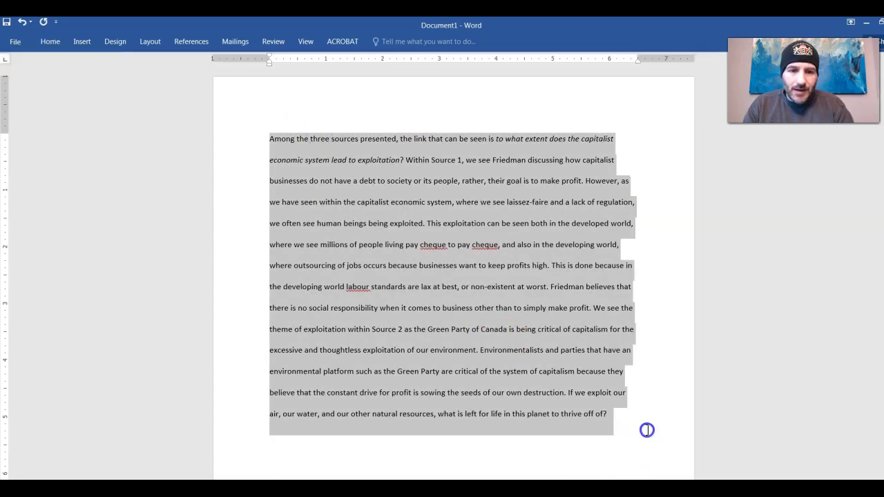
{"action": "left_click", "coordinate": [629, 420]}
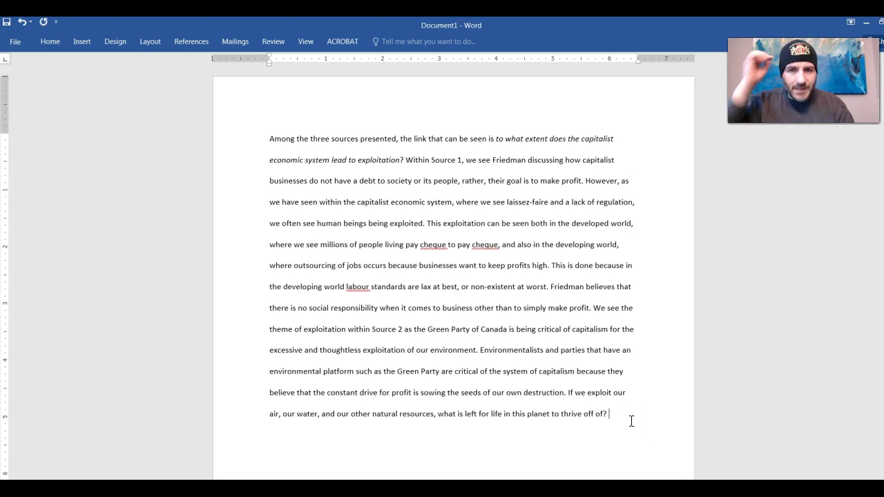
Place the document window beside the sources again and start a sentence with "The solution to this, as per the Green Party and to the"
{"action": "left_click_drag", "start_coordinate": [489, 27], "coordinate": [883, 42]}
{"action": "scroll", "coordinate": [845, 403], "scroll_direction": "down", "scroll_amount": 1}
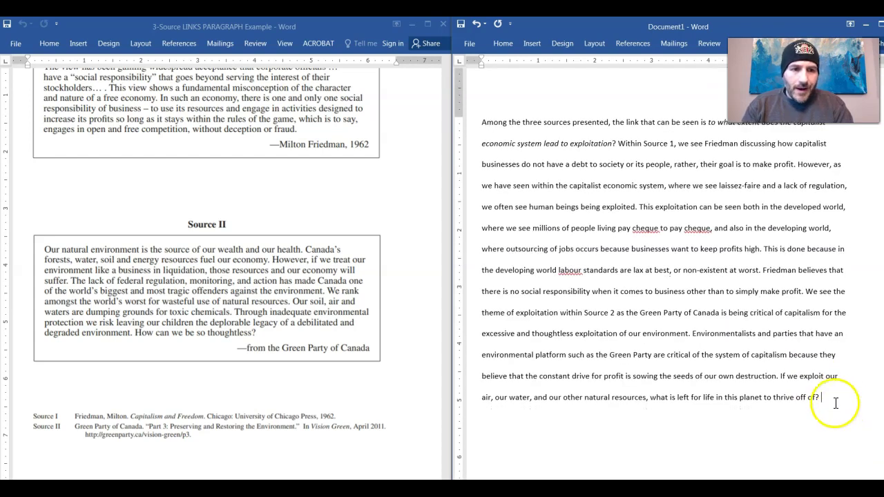
{"action": "type", "text": "The solution to th"}
{"action": "type", "text": "is, as per the "}
{"action": "type", "text": "Gree"}
{"action": "type", "text": "n Party and to"}
{"action": "type", "text": " the"}
Replace the trailing "to the" with "other lefists" and continue the sentence with "would be"
{"action": "key", "text": "BackSpace"}
{"action": "key", "text": "BackSpace"}
{"action": "key", "text": "BackSpace"}
{"action": "key", "text": "BackSpace"}
{"action": "key", "text": "BackSpace"}
{"action": "key", "text": "BackSpace"}
{"action": "type", "text": "pther lefists"}
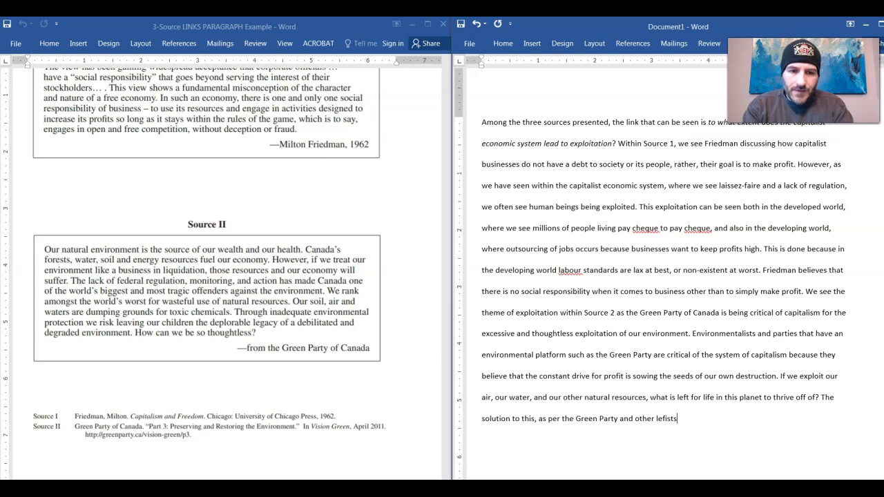
{"action": "type", "text": " would be"}
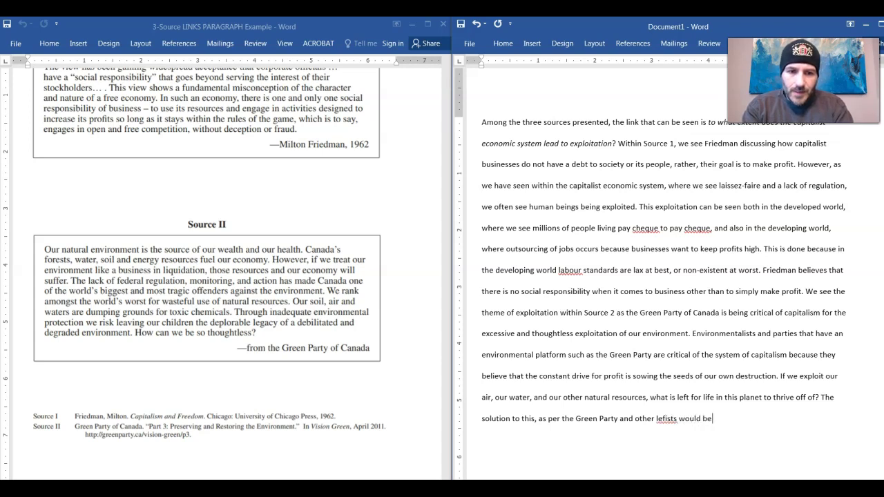
Continue the sentence with "to impose strict environmental regu", correcting the misspelled "stric" to "strict"
{"action": "type", "text": " to impose stric environme"}
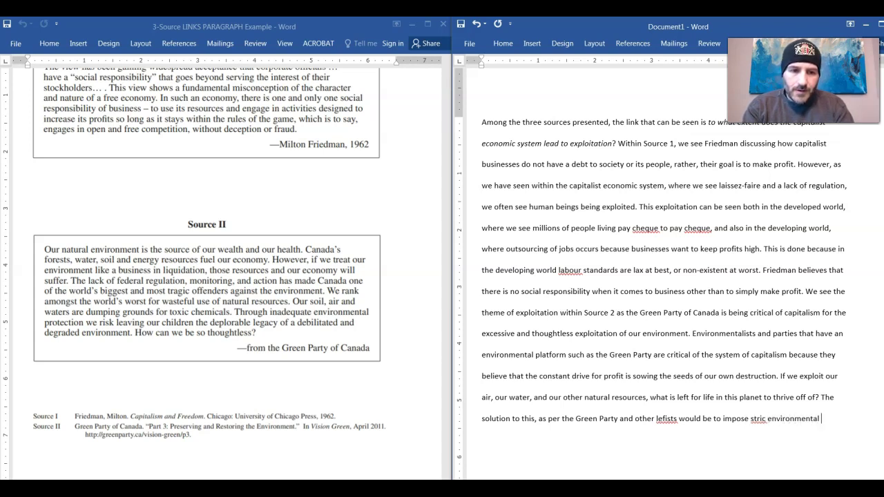
{"action": "type", "text": "ntal"}
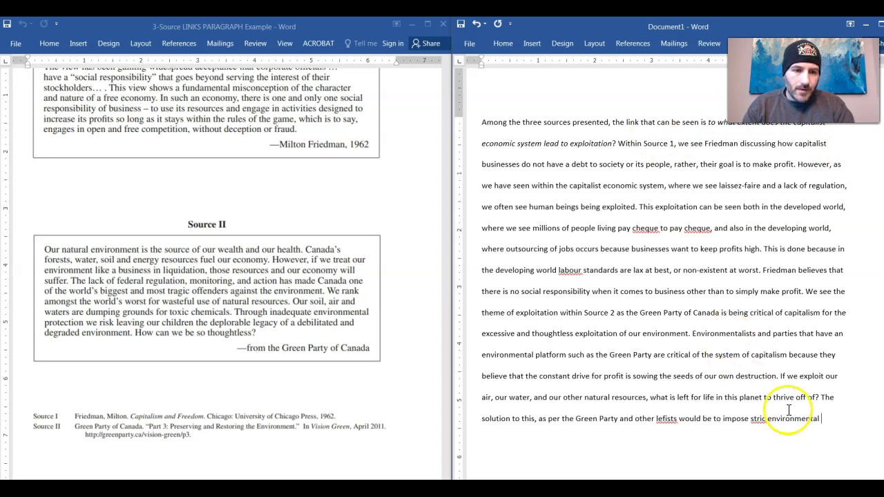
{"action": "left_click", "coordinate": [766, 420]}
{"action": "type", "text": "t"}
{"action": "left_click", "coordinate": [838, 425]}
{"action": "type", "text": "regu"}
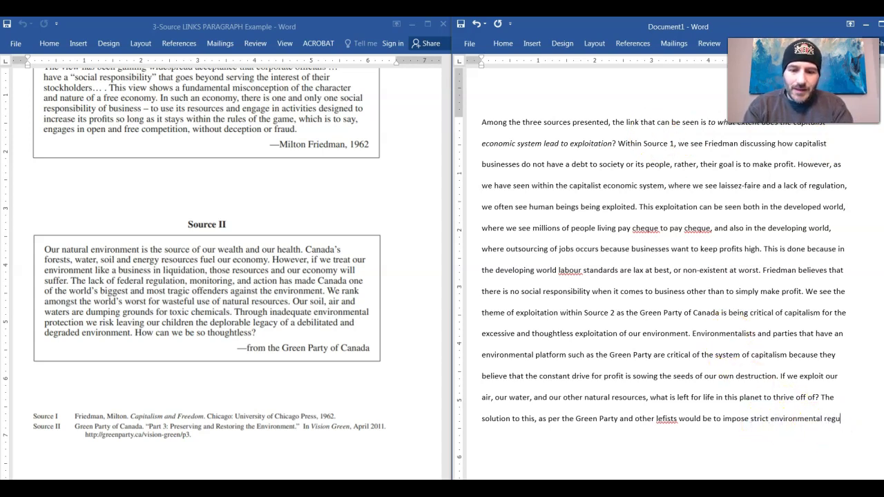
Complete the word "regulations" and finish the sentence with "that ensure business does not plunder and exploit the environment."
{"action": "type", "text": "lations that ens"}
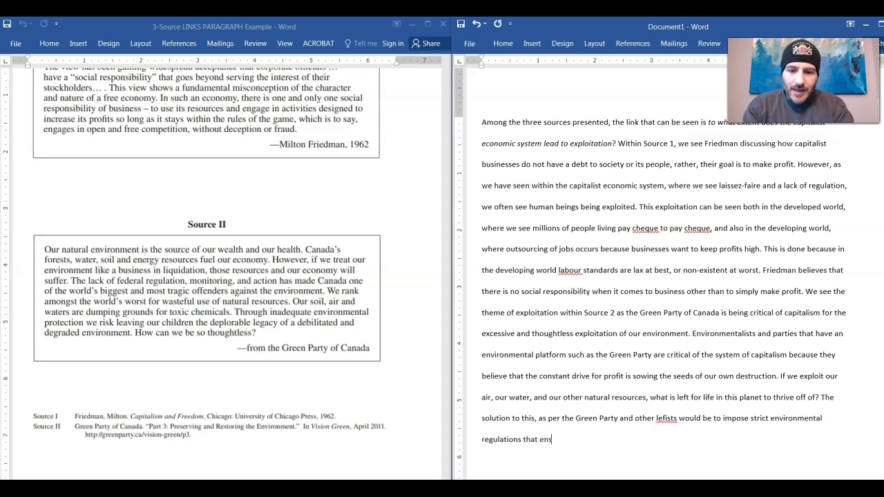
{"action": "type", "text": "ure business"}
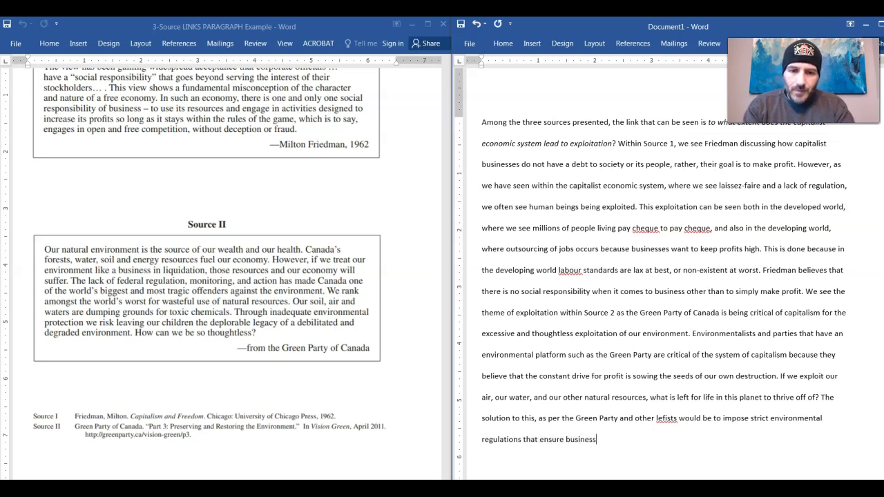
{"action": "type", "text": " does not "}
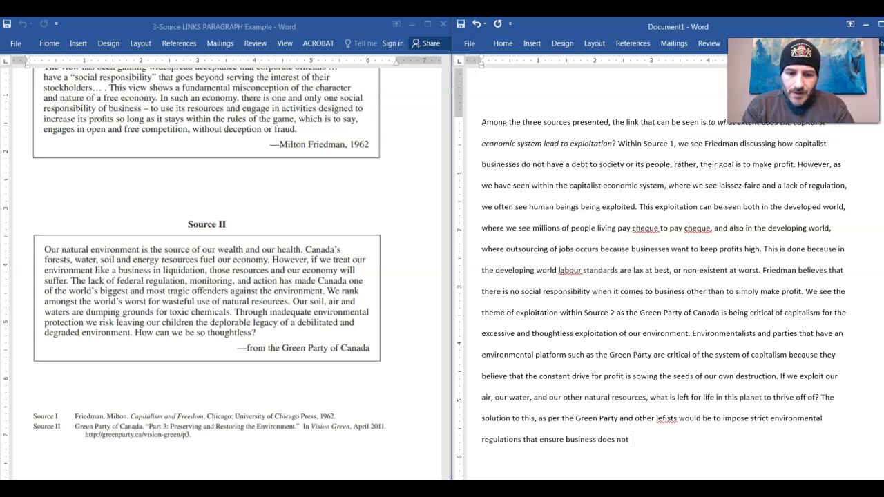
{"action": "type", "text": "plunder"}
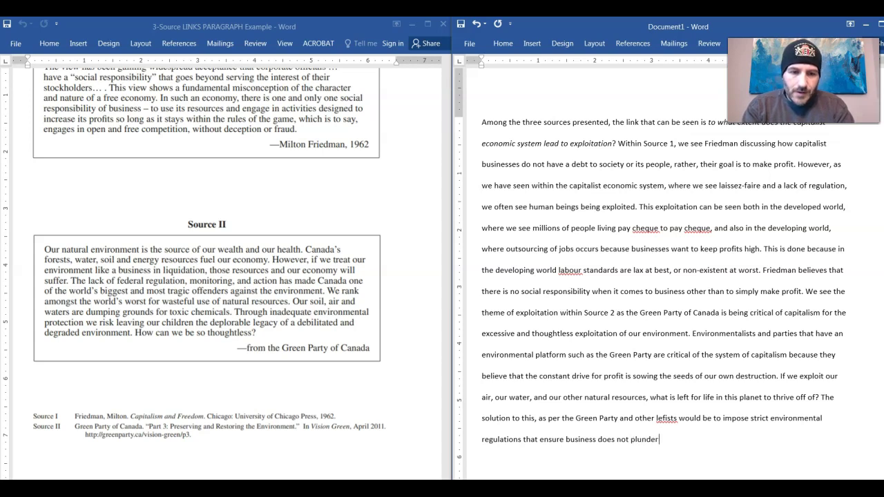
{"action": "type", "text": " and exploit the env"}
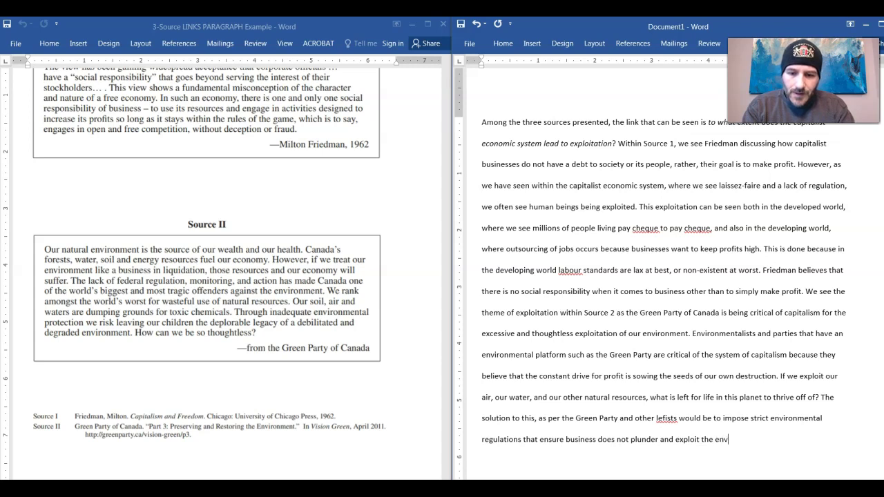
{"action": "type", "text": "ironment."}
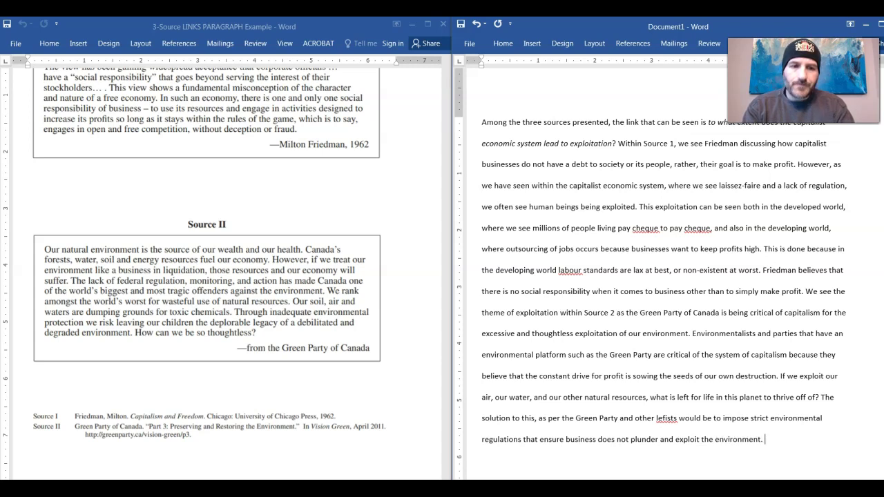
Add the sentence "Lastly, we have Source 3." with a capitalized "Source" and start another with "In"
{"action": "type", "text": " L"}
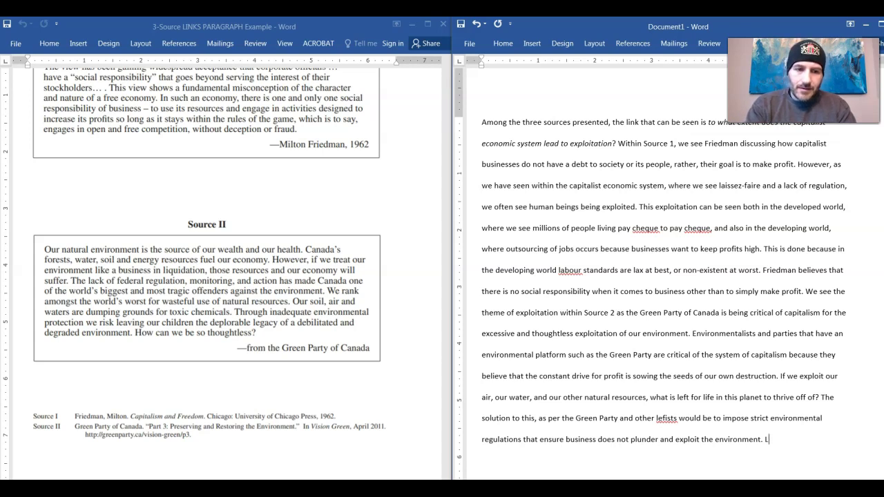
{"action": "type", "text": "astly, we"}
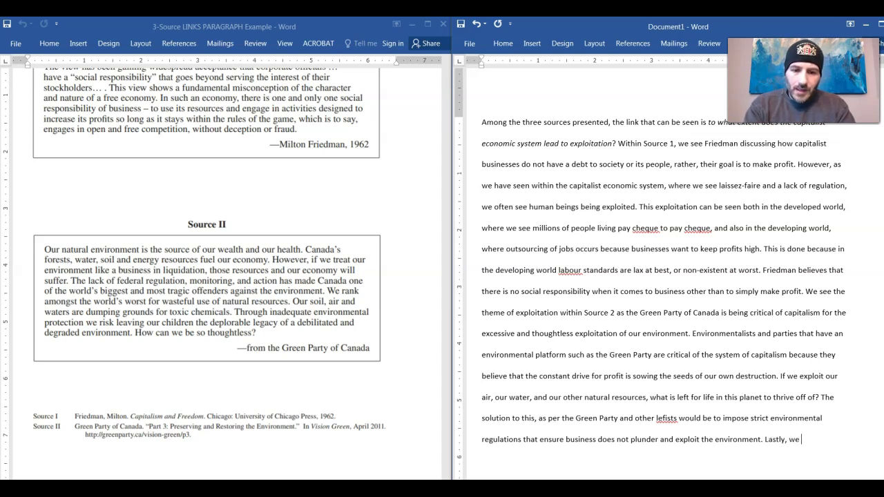
{"action": "type", "text": " have source"}
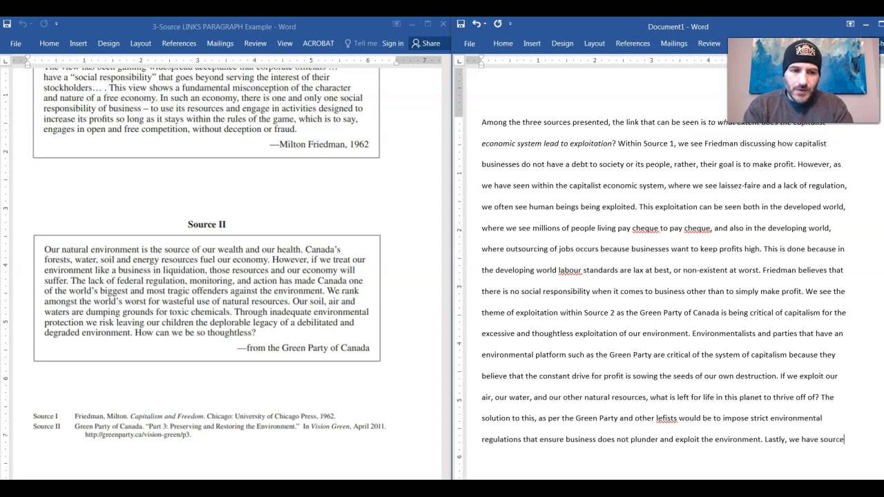
{"action": "key", "text": "BackSpace"}
{"action": "key", "text": "BackSpace"}
{"action": "key", "text": "BackSpace"}
{"action": "key", "text": "BackSpace"}
{"action": "type", "text": "Source "}
{"action": "type", "text": "3. In"}
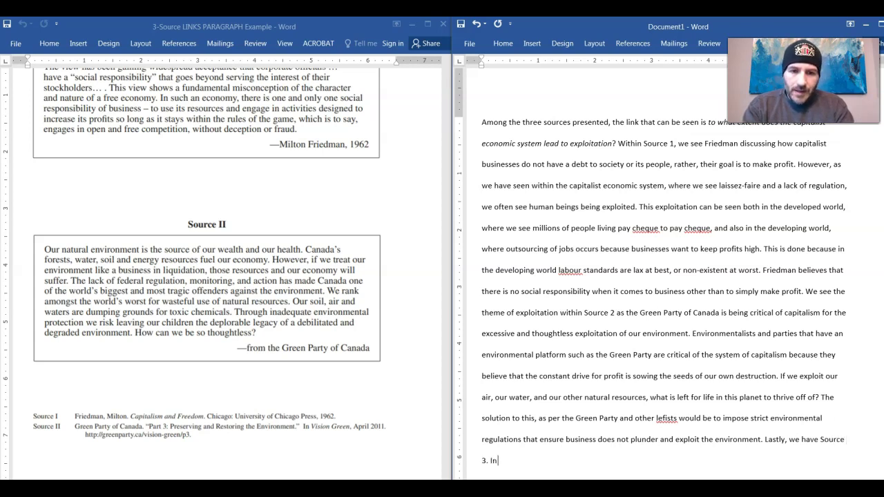
Continue the new sentence with "Source 3 we see the theme of exploitation as it is the co"
{"action": "type", "text": " Source "}
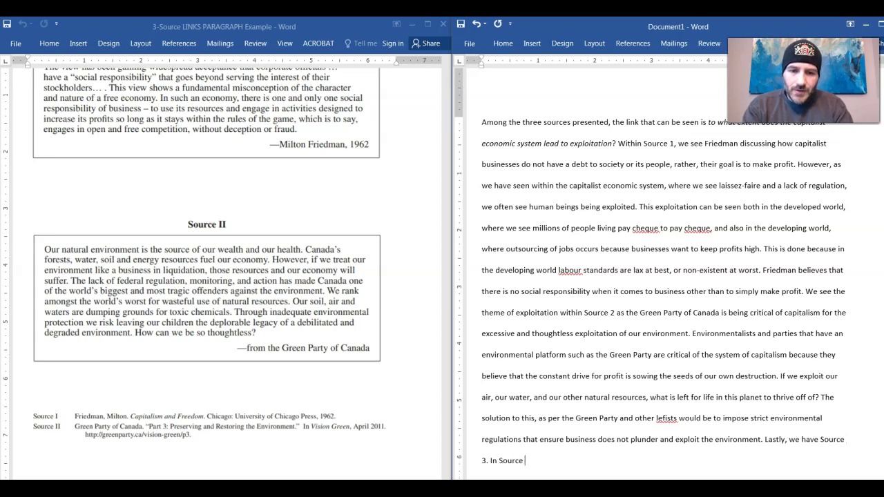
{"action": "type", "text": "3 we see the the"}
{"action": "key", "text": "BackSpace"}
{"action": "type", "text": "me of exploi"}
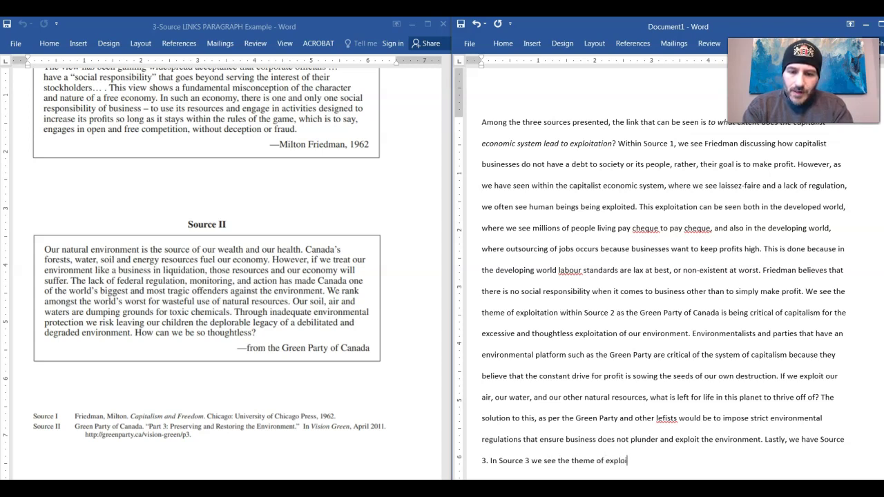
{"action": "type", "text": "tation as it is the co"}
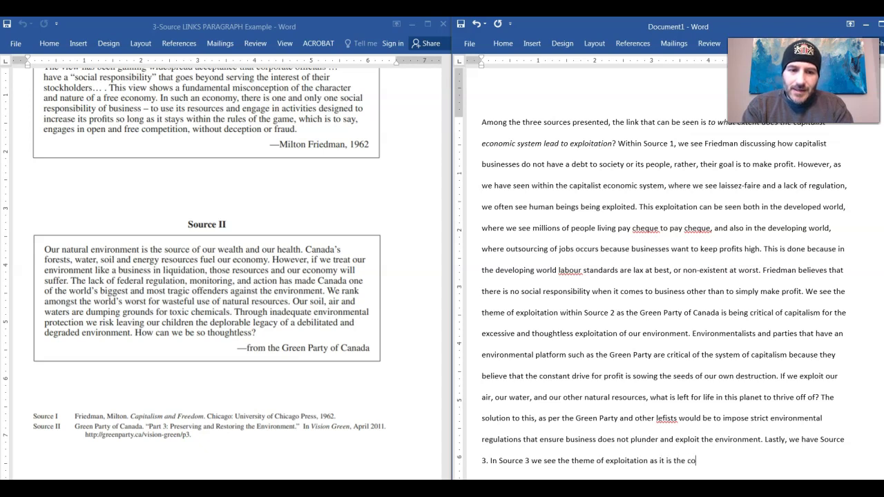
Complete the word "consumer" and continue the Source 3 sentence with "within our carbon-based economy where we are"
{"action": "type", "text": "nsumer within socie"}
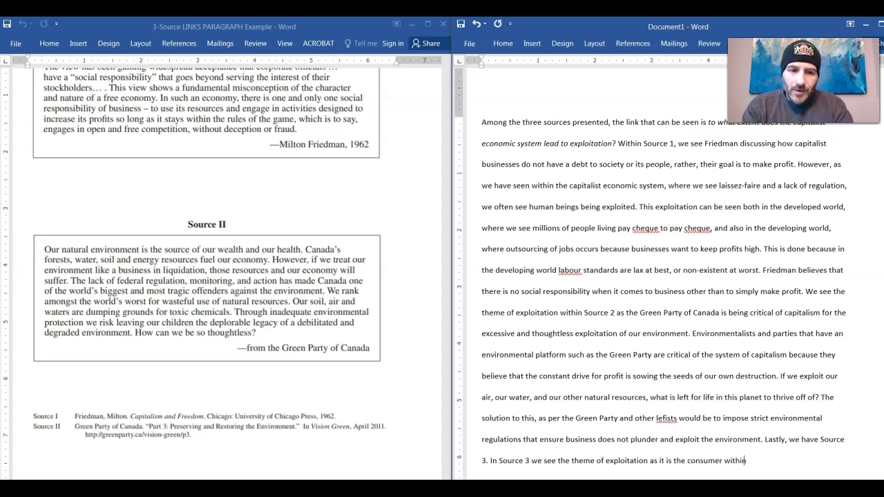
{"action": "key", "text": "BackSpace"}
{"action": "key", "text": "BackSpace"}
{"action": "key", "text": "BackSpace"}
{"action": "key", "text": "BackSpace"}
{"action": "key", "text": "BackSpace"}
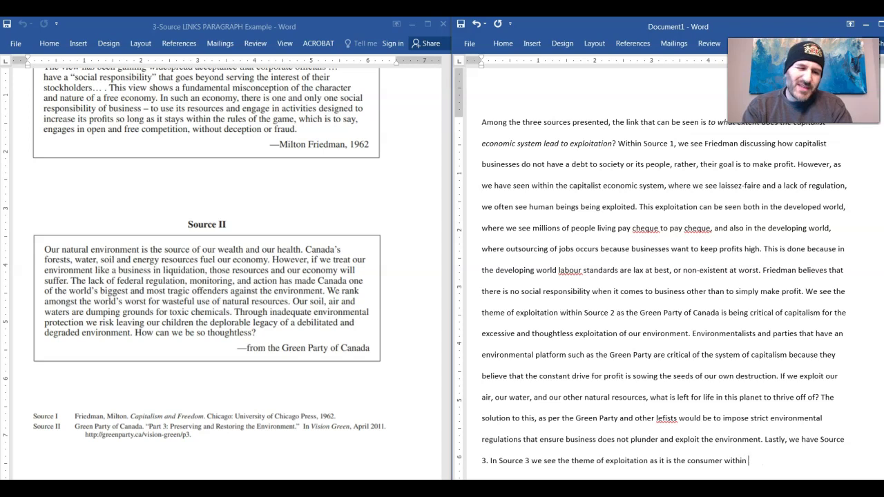
{"action": "type", "text": "our "}
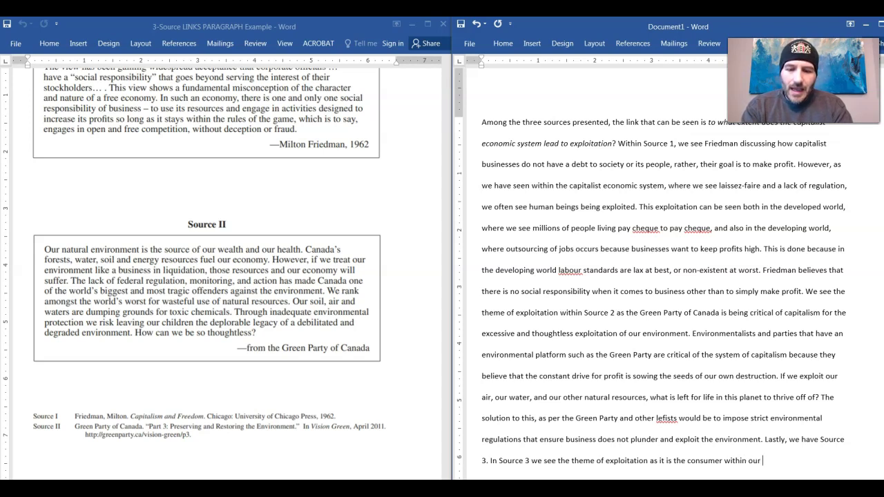
{"action": "type", "text": "carbon "}
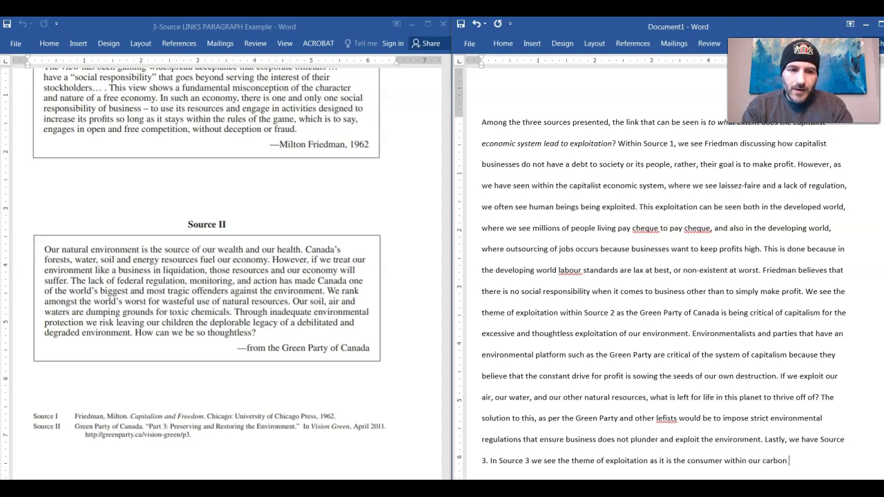
{"action": "type", "text": "-based e"}
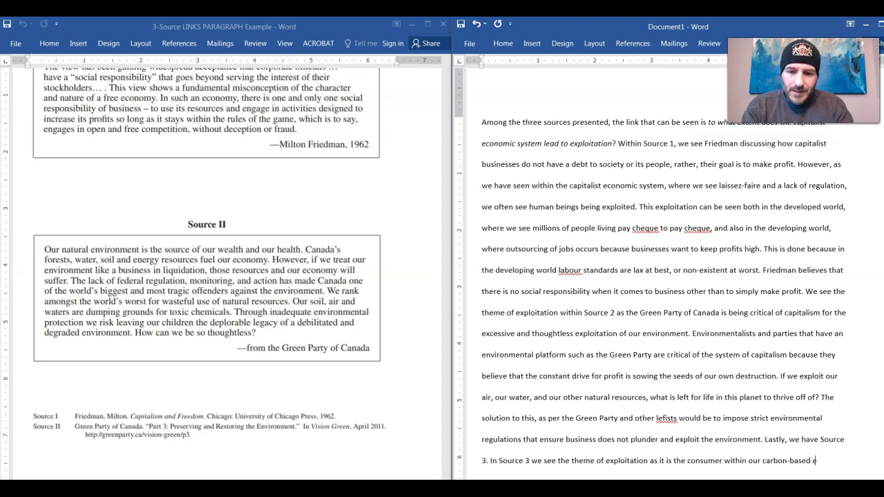
{"action": "type", "text": "conomy where we a"}
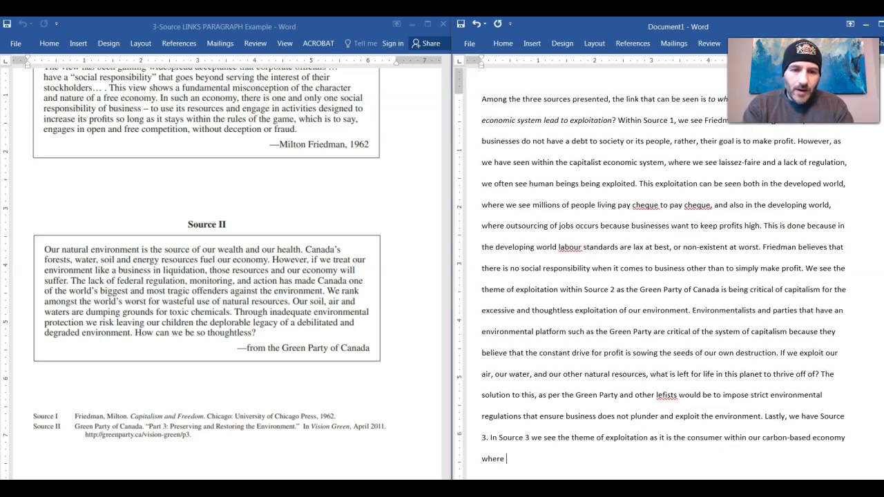
{"action": "type", "text": "re we are"}
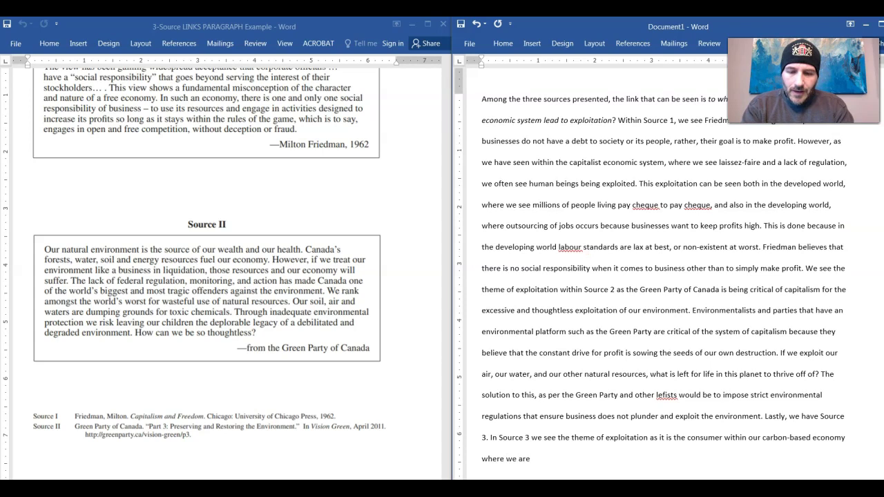
Finish the sentence with "ever-so reliant of fossil fuels to power our cars, trucks, and homes.", correcting the misspelled "fossile"
{"action": "type", "text": " ever-so reliant"}
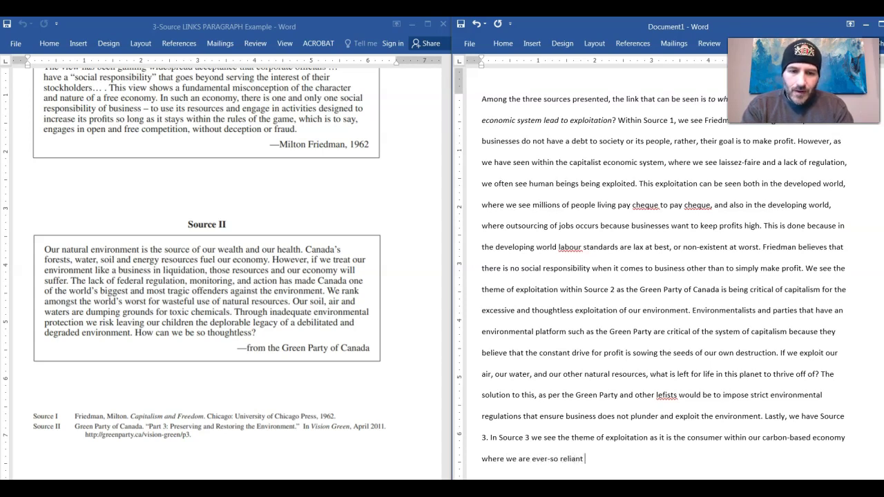
{"action": "type", "text": " of fossil"}
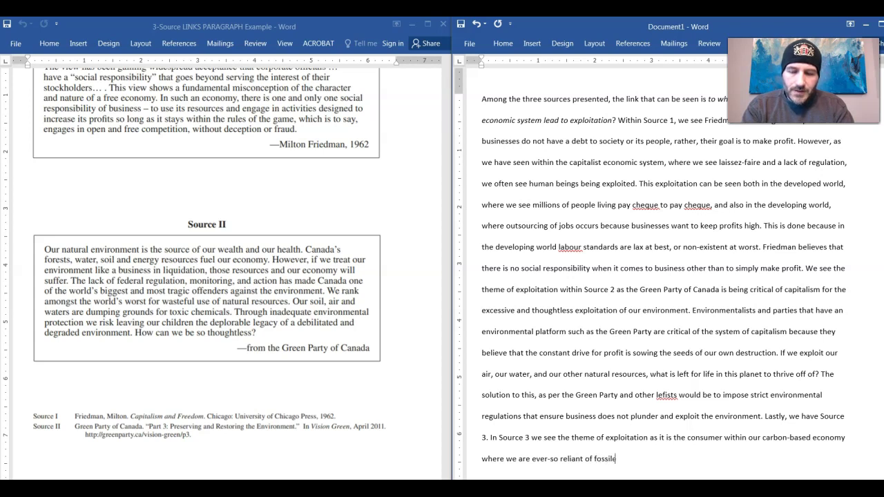
{"action": "key", "text": "BackSpace"}
{"action": "key", "text": "BackSpace"}
{"action": "key", "text": "BackSpace"}
{"action": "key", "text": "BackSpace"}
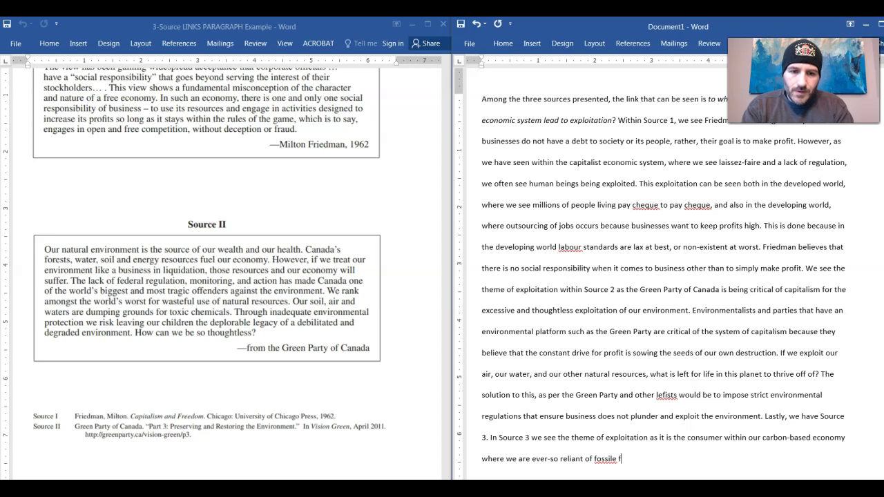
{"action": "type", "text": "fuels "}
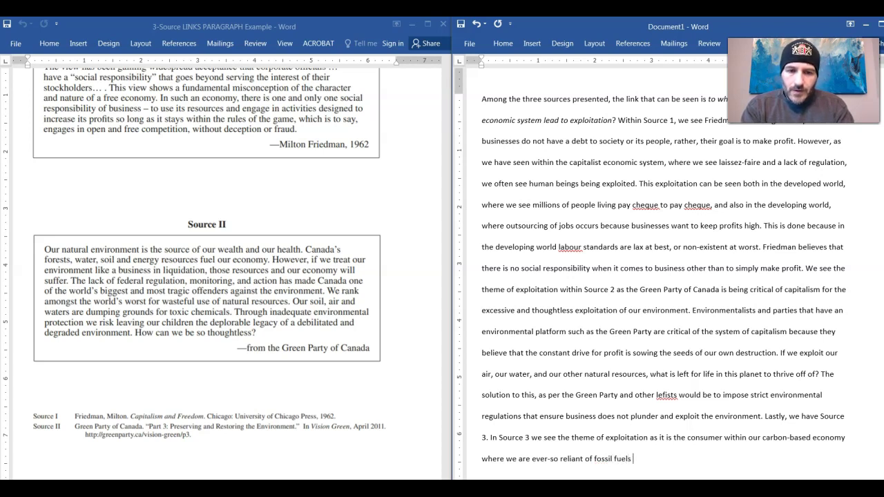
{"action": "type", "text": "to power "}
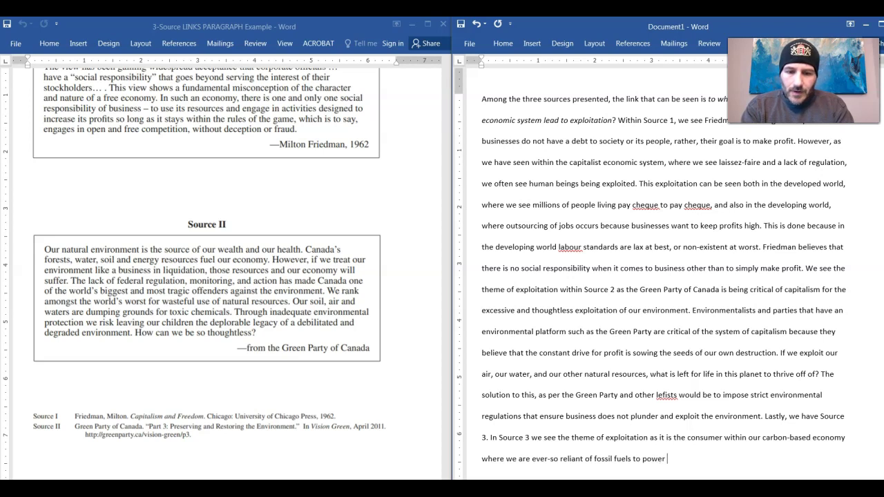
{"action": "type", "text": "our cars, trucks"}
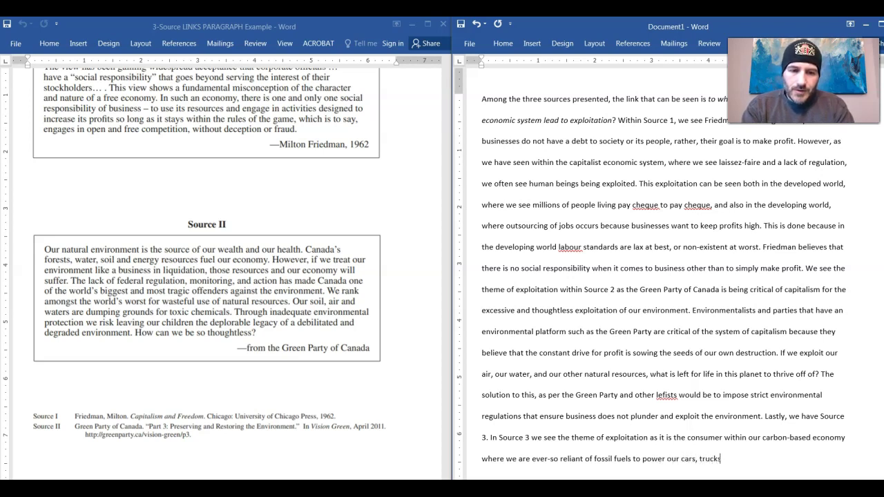
{"action": "type", "text": ", and homes."}
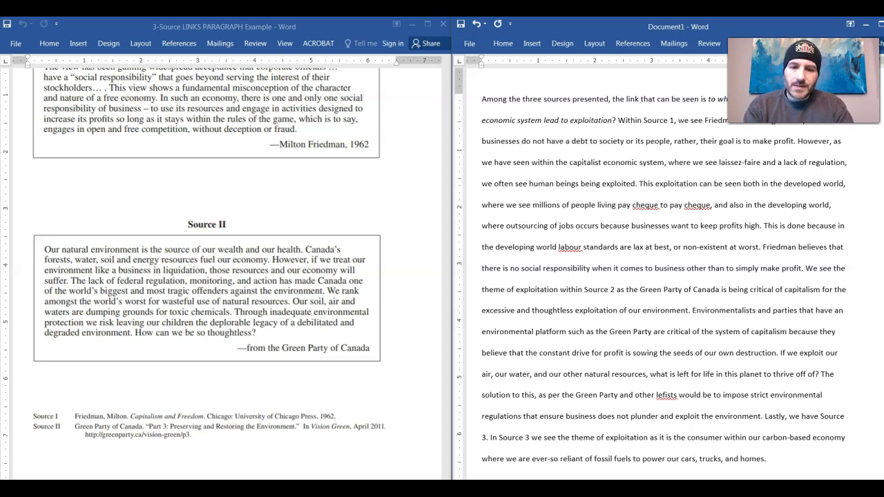
Start a new sentence with "Because of this reliance, we the consumer"
{"action": "type", "text": " Because"}
{"action": "type", "text": " of this re"}
{"action": "type", "text": "liance, we "}
{"action": "type", "text": "the consumer"}
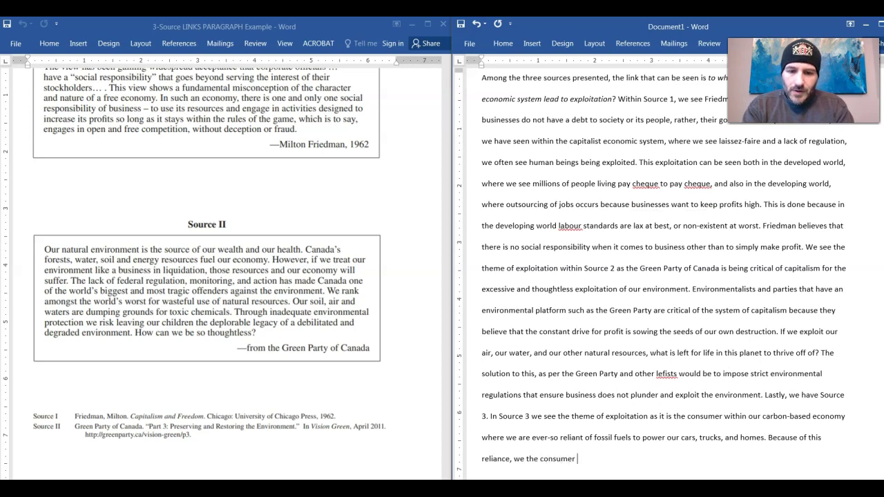
{"action": "type", "text": "are at the"}
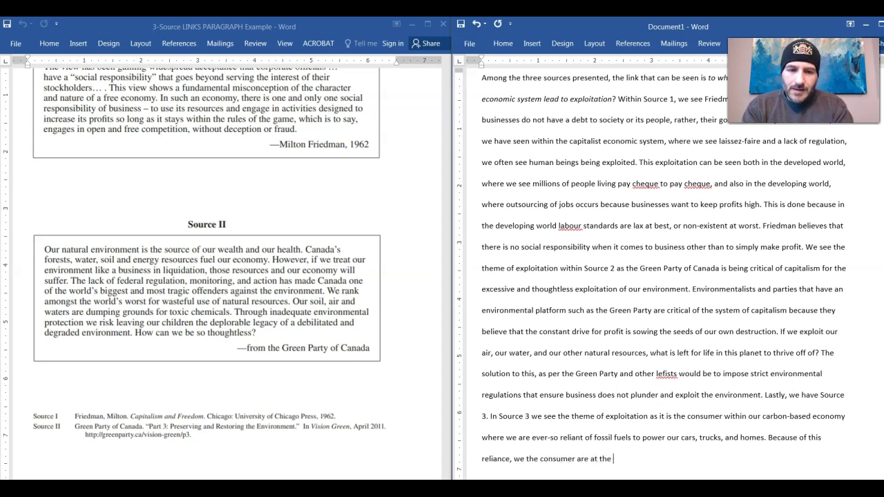
{"action": "key", "text": "BackSpace"}
{"action": "key", "text": "BackSpace"}
{"action": "key", "text": "BackSpace"}
{"action": "key", "text": "BackSpace"}
{"action": "key", "text": "BackSpace"}
{"action": "key", "text": "BackSpace"}
{"action": "key", "text": "BackSpace"}
{"action": "key", "text": "BackSpace"}
{"action": "key", "text": "BackSpace"}
{"action": "key", "text": "BackSpace"}
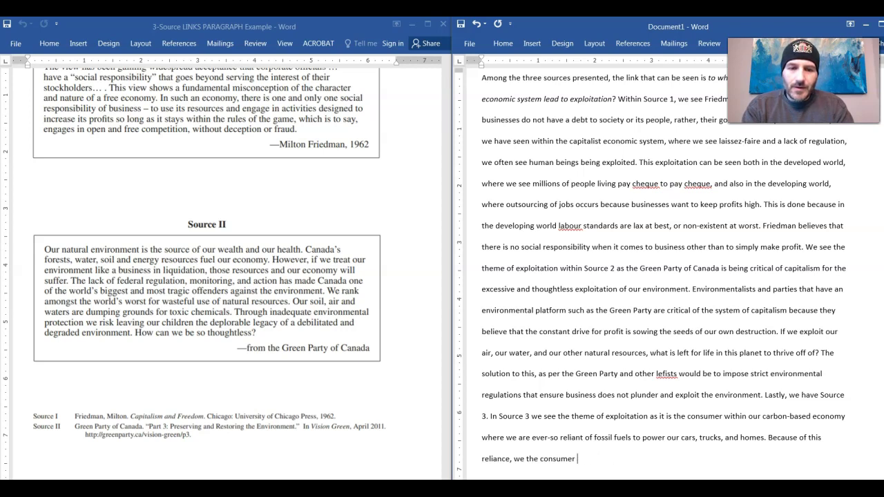
Continue the sentence with "are able to be exploited by “big oil”", keeping "big oil" in quotation marks
{"action": "type", "text": "re able to be exploited by "}
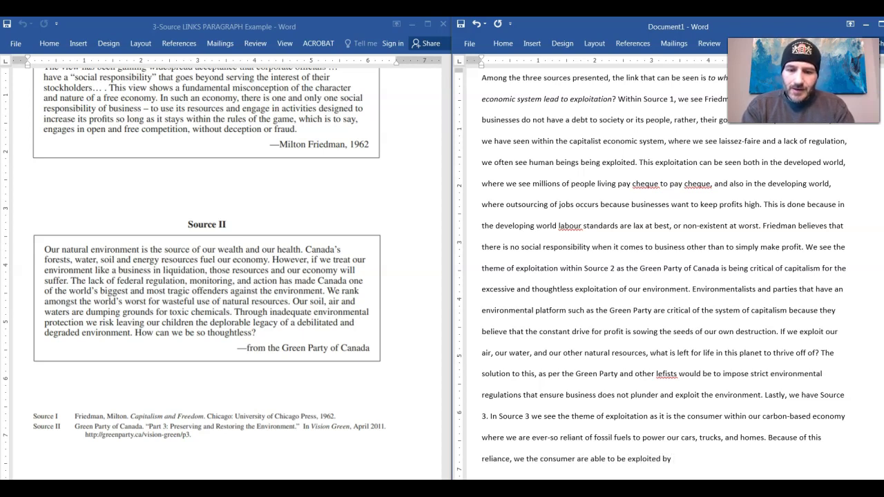
{"action": "type", "text": "\""}
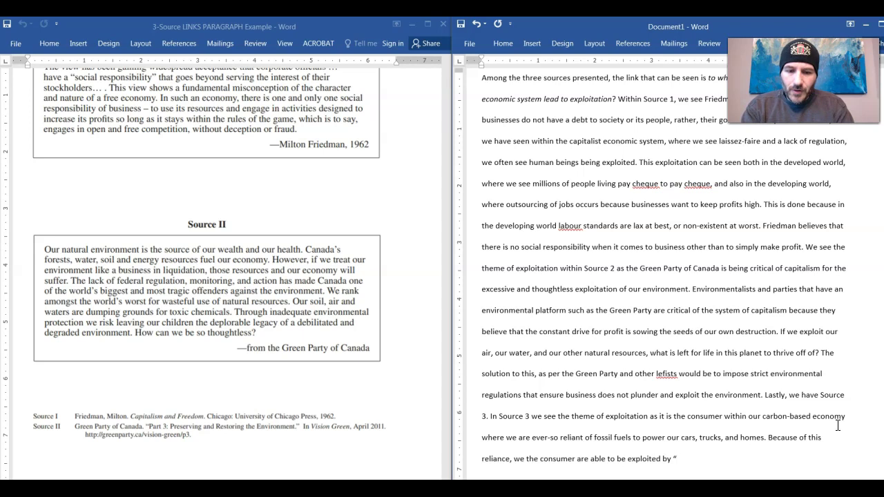
{"action": "type", "text": "big oi"}
{"action": "type", "text": "l\""}
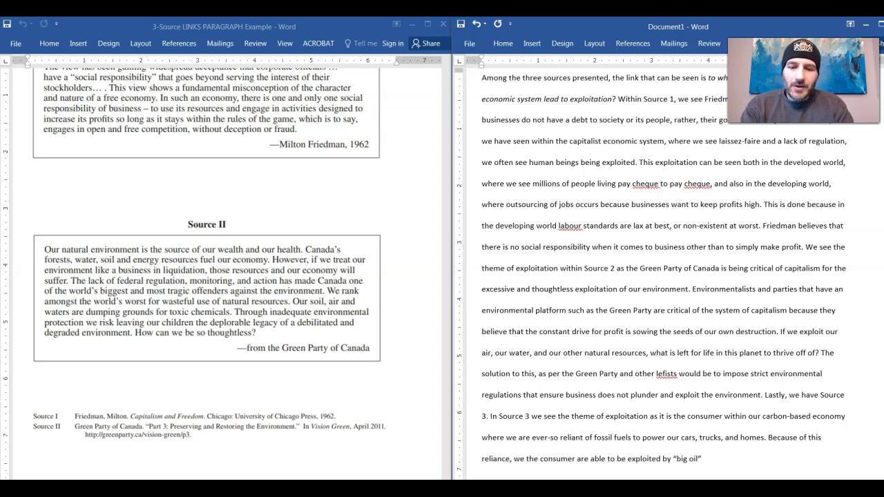
Finish the sentence with "as we have but no choice to keep filling our vehicles and heating our homes."
{"action": "type", "text": " as we have b"}
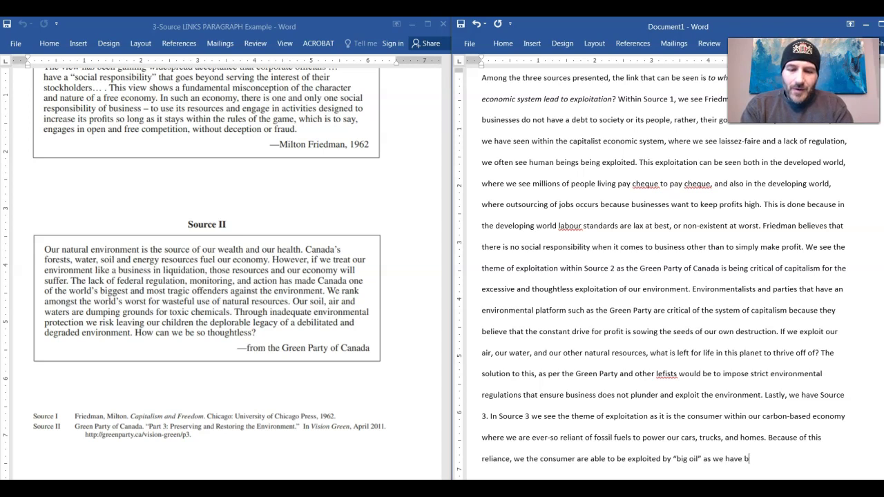
{"action": "type", "text": "ut no choice to"}
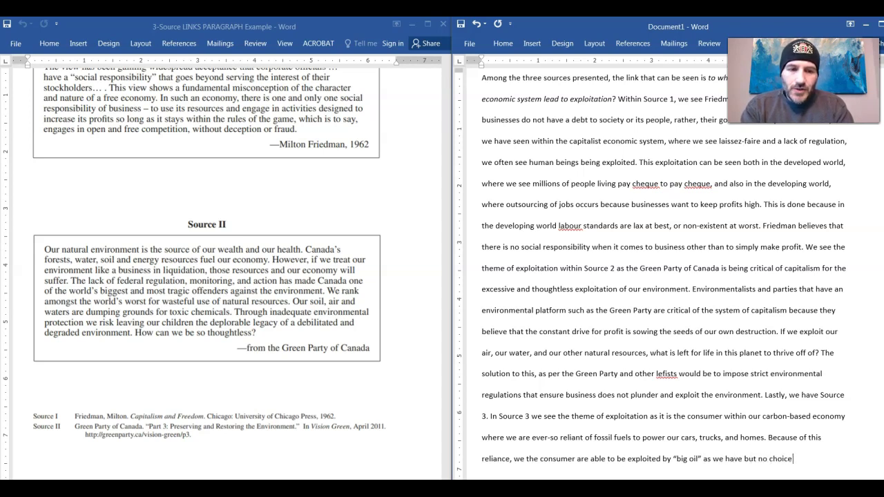
{"action": "key", "text": "BackSpace"}
{"action": "key", "text": "BackSpace"}
{"action": "key", "text": "BackSpace"}
{"action": "key", "text": "BackSpace"}
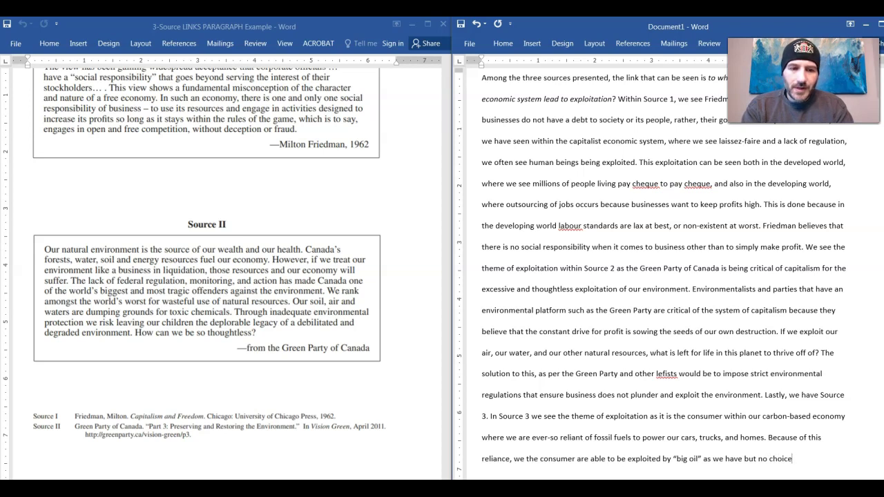
{"action": "type", "text": "to keep "}
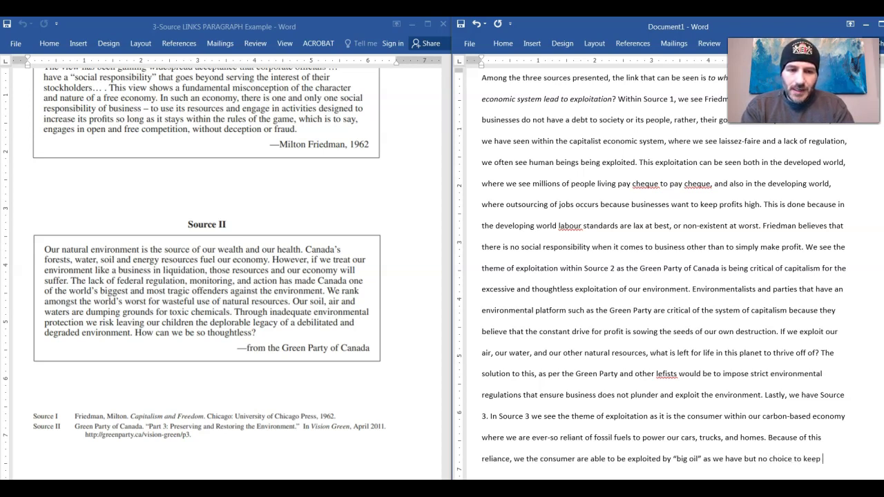
{"action": "type", "text": "filling ou"}
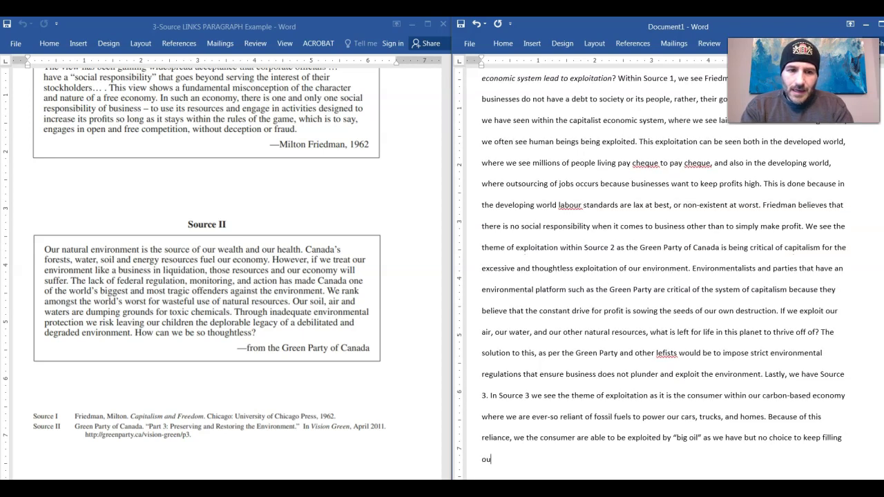
{"action": "type", "text": "r vehicles and heating our homes. "}
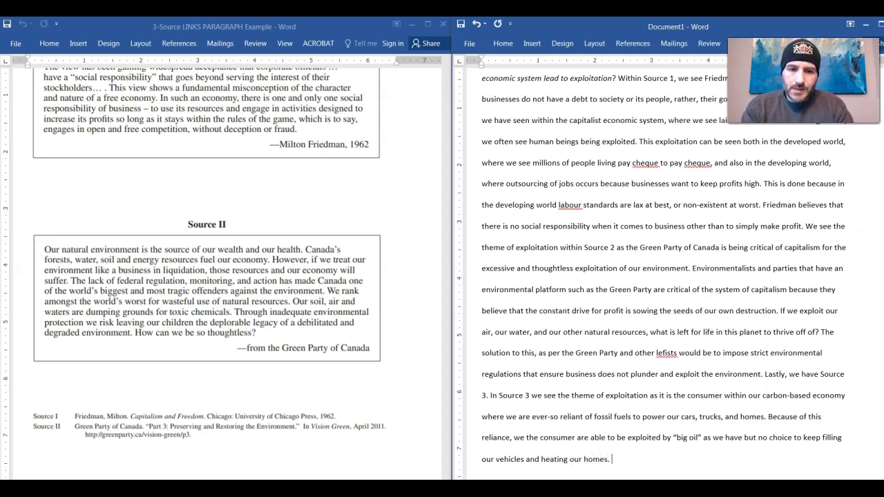
Start a new sentence with "While this exploitation happ", correcting the misspelled "explotation" to "exploitation"
{"action": "type", "text": "While this ex"}
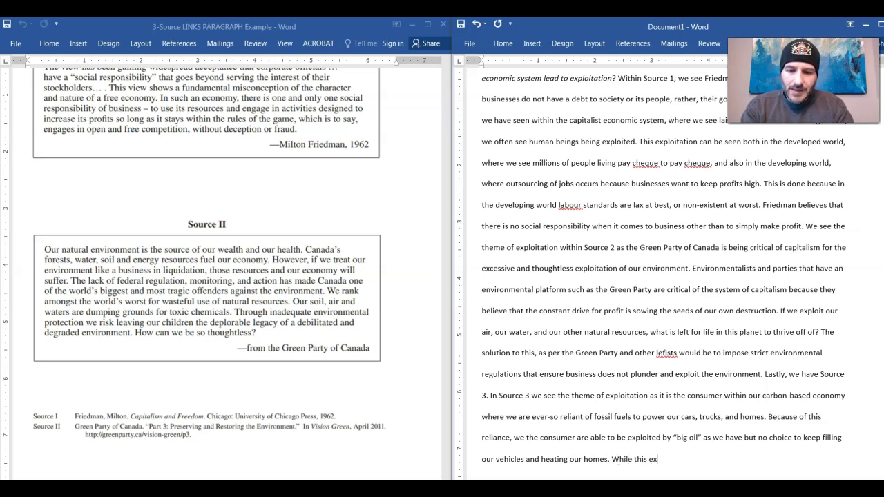
{"action": "type", "text": "plotation"}
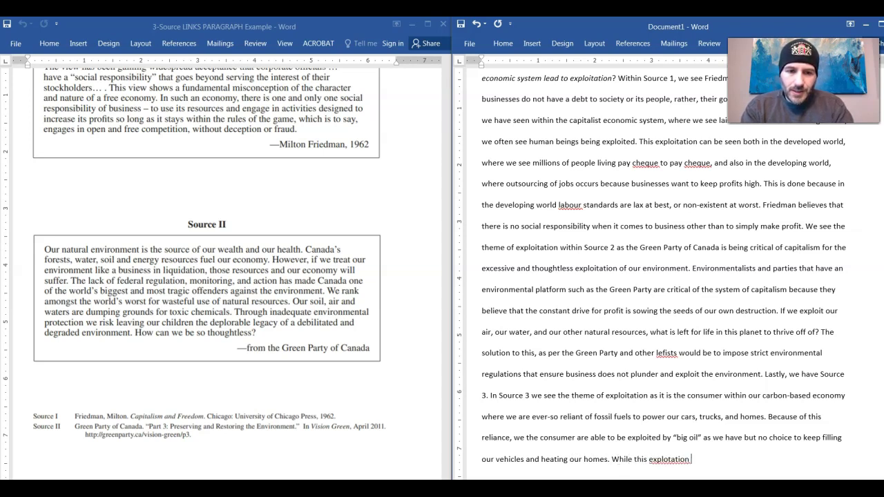
{"action": "key", "text": "BackSpace"}
{"action": "key", "text": "BackSpace"}
{"action": "key", "text": "BackSpace"}
{"action": "key", "text": "BackSpace"}
{"action": "key", "text": "BackSpace"}
{"action": "key", "text": "BackSpace"}
{"action": "key", "text": "BackSpace"}
{"action": "type", "text": "oitation happ"}
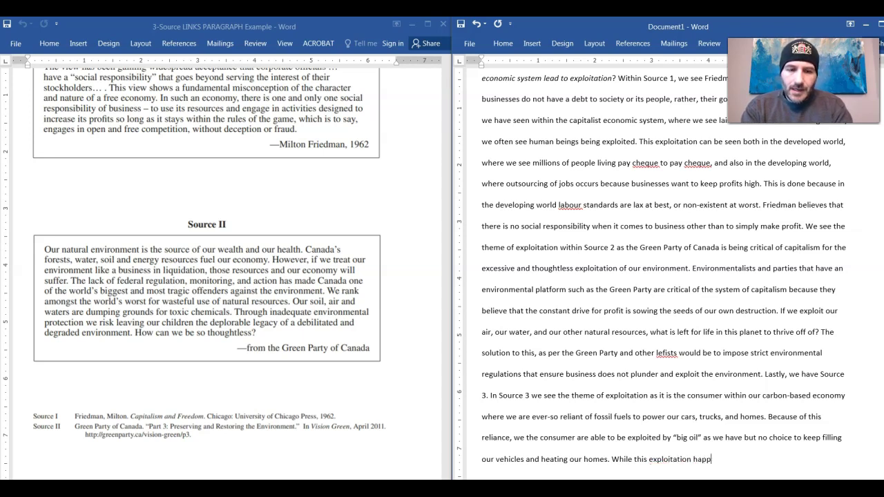
Continue the sentence so it reads "While this exploitation happens, big oil continues to reap the rewards of greed, further"
{"action": "type", "text": "ens, big oil "}
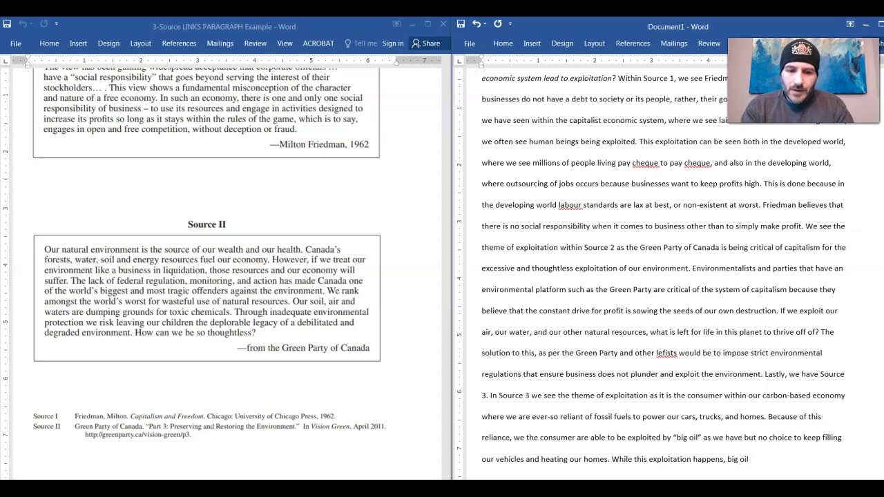
{"action": "type", "text": "continues to "}
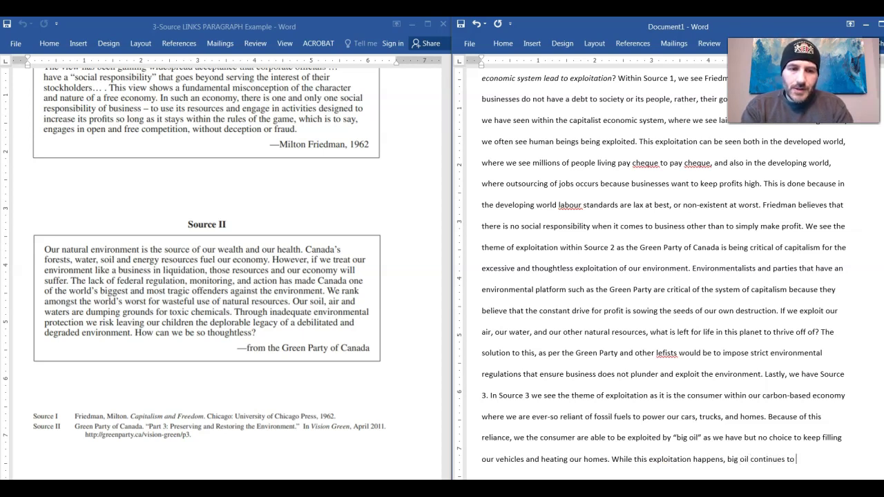
{"action": "type", "text": "reap the "}
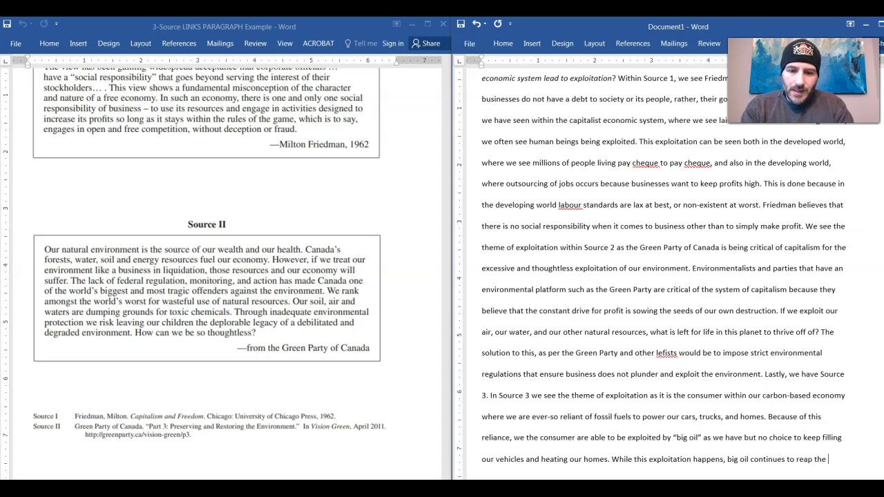
{"action": "type", "text": "rewards of "}
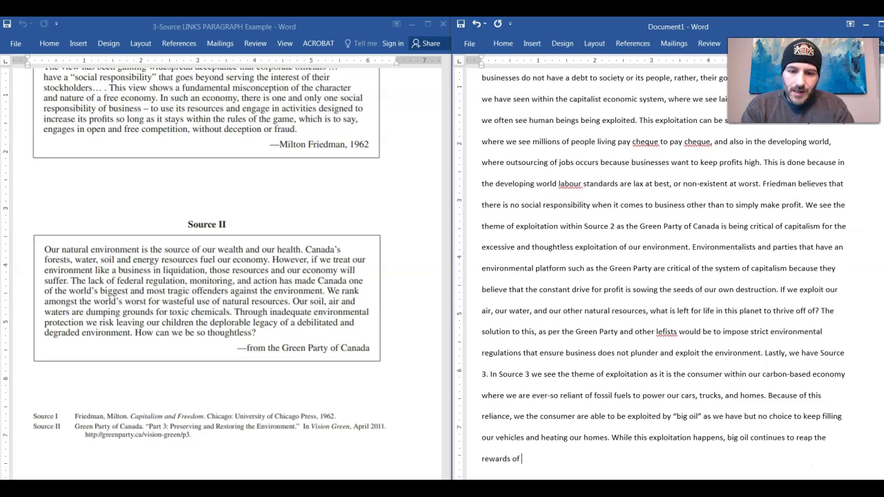
{"action": "type", "text": "gree"}
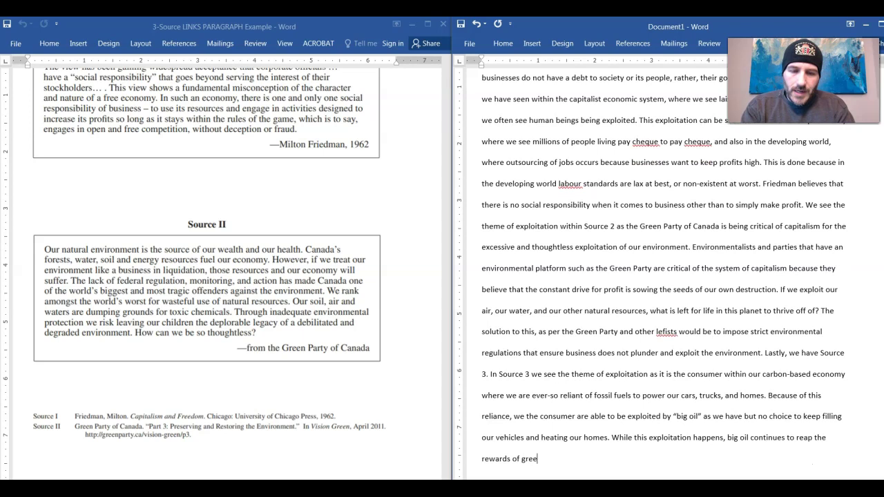
{"action": "type", "text": "d, turther"}
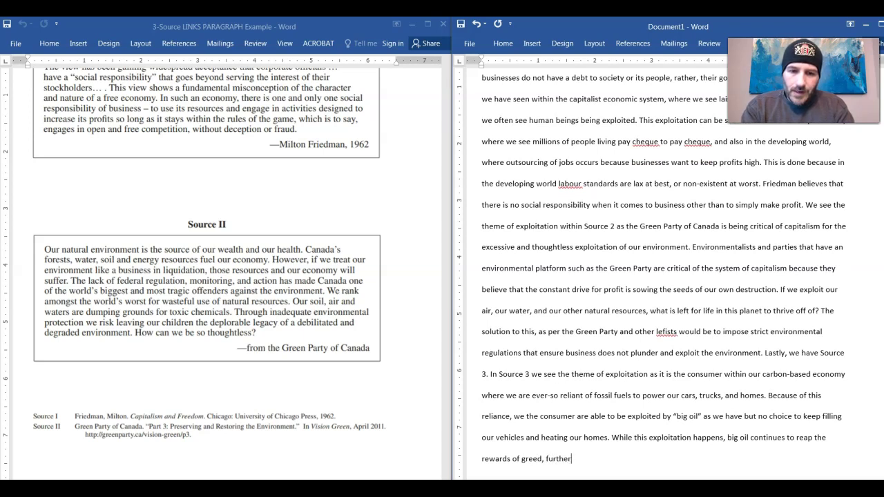
Extend "further" to "furthering the environmental damage mentioned by"
{"action": "type", "text": "ing the environem"}
{"action": "type", "text": "ntal "}
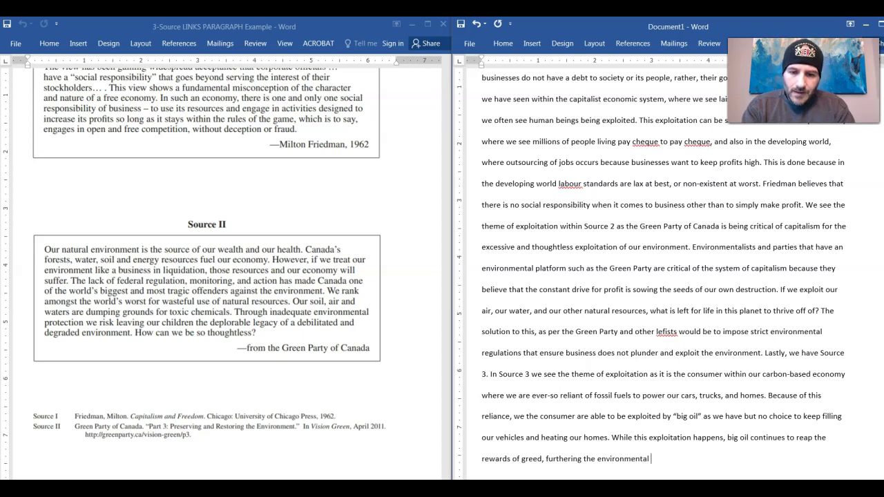
{"action": "type", "text": "damage mentioned by t"}
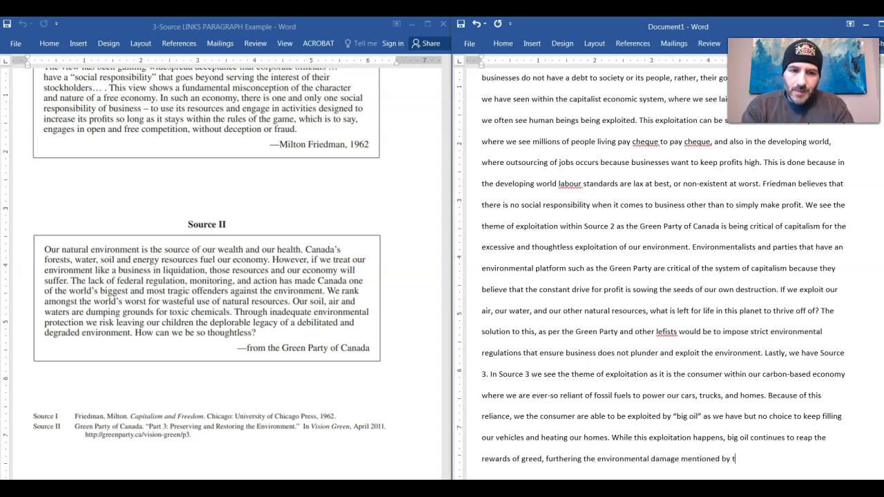
{"action": "key", "text": "BackSpace"}
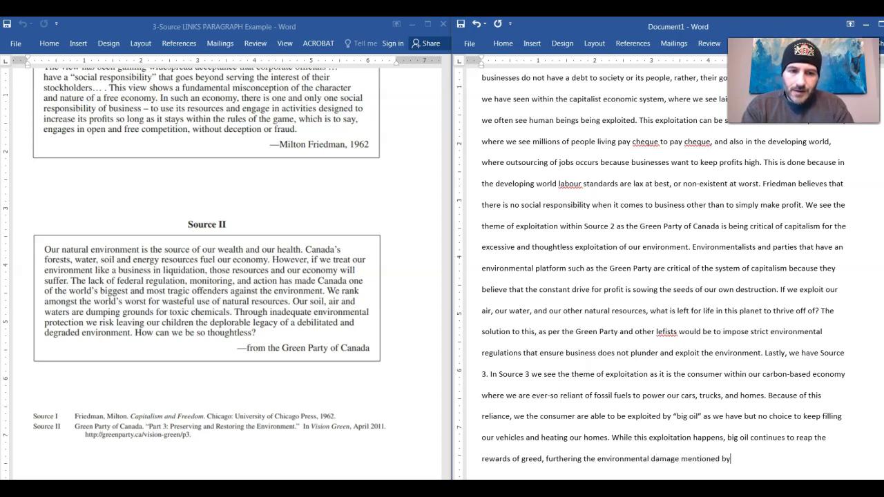
Finish the sentence with "Source 2 in the Green Party’s platform."
{"action": "type", "text": "Source "}
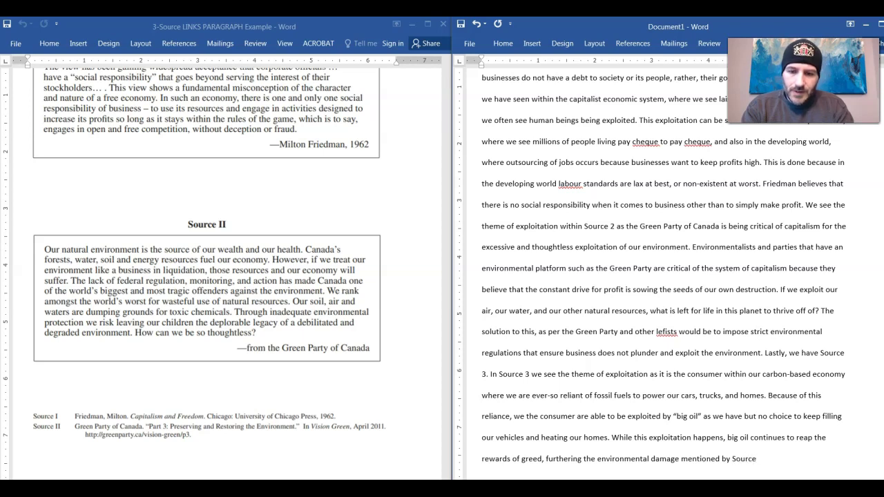
{"action": "type", "text": "2 in the Green"}
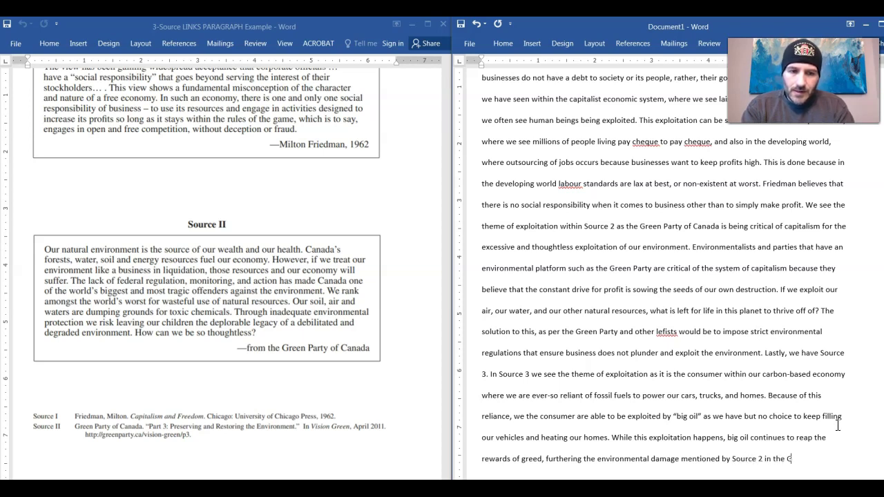
{"action": "key", "text": "BackSpace"}
{"action": "type", "text": "n Party"}
{"action": "type", "text": "'s plat"}
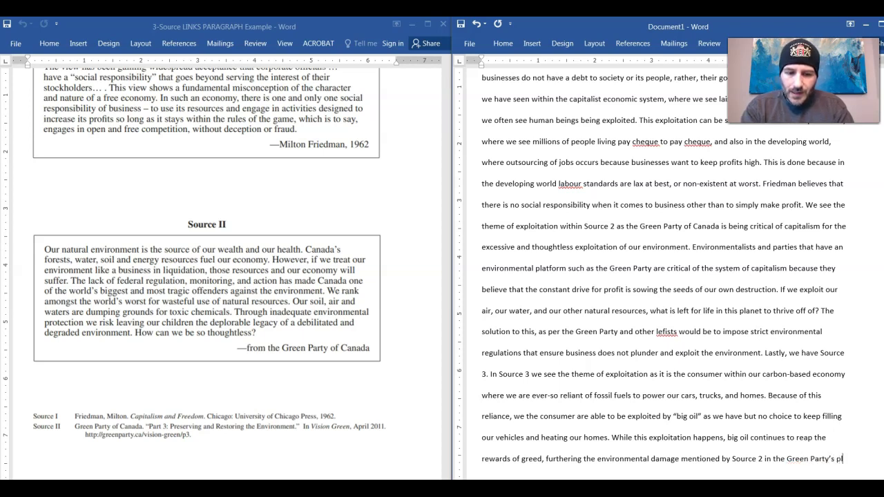
{"action": "type", "text": "form."}
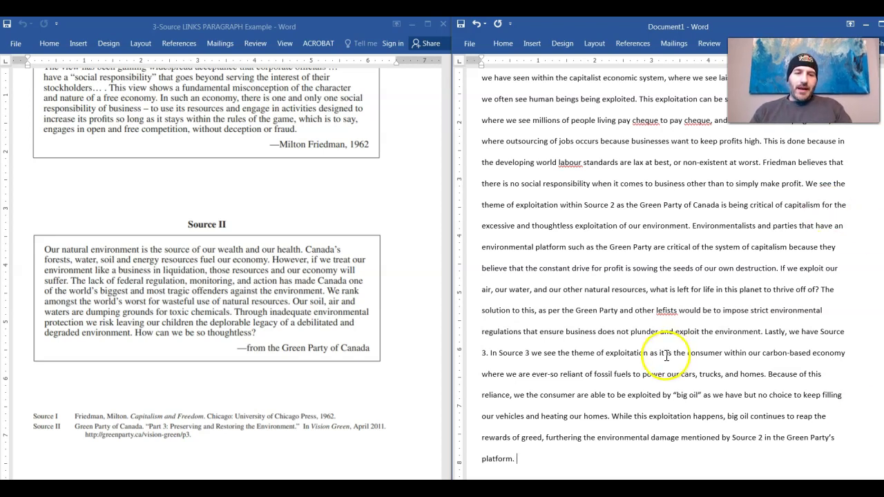
Correct the misspelled word "lefists" to "leftists" using the suggested spelling
{"action": "right_click", "coordinate": [671, 306]}
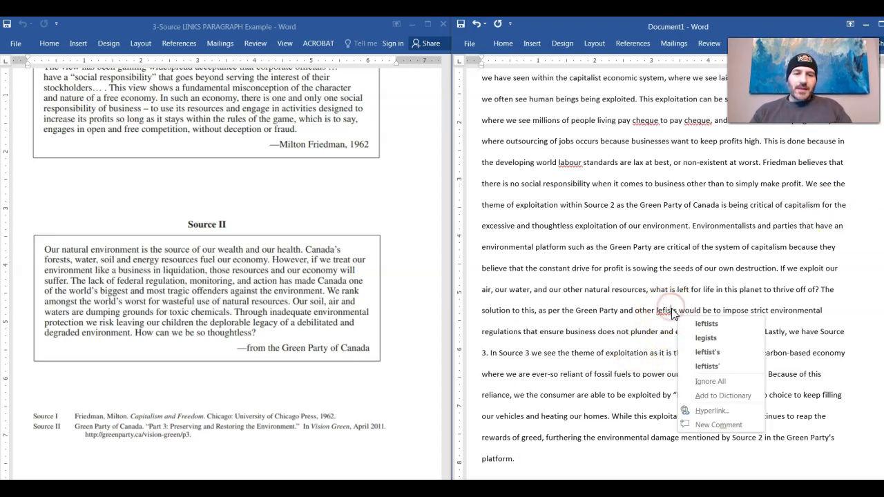
{"action": "left_click", "coordinate": [705, 330]}
{"action": "scroll", "coordinate": [696, 320], "scroll_direction": "up", "scroll_amount": 2}
{"action": "scroll", "coordinate": [696, 320], "scroll_direction": "down", "scroll_amount": 4}
Make the word "exploitation" bold in the italic question at the start of the paragraph
{"action": "scroll", "coordinate": [696, 320], "scroll_direction": "up", "scroll_amount": 4}
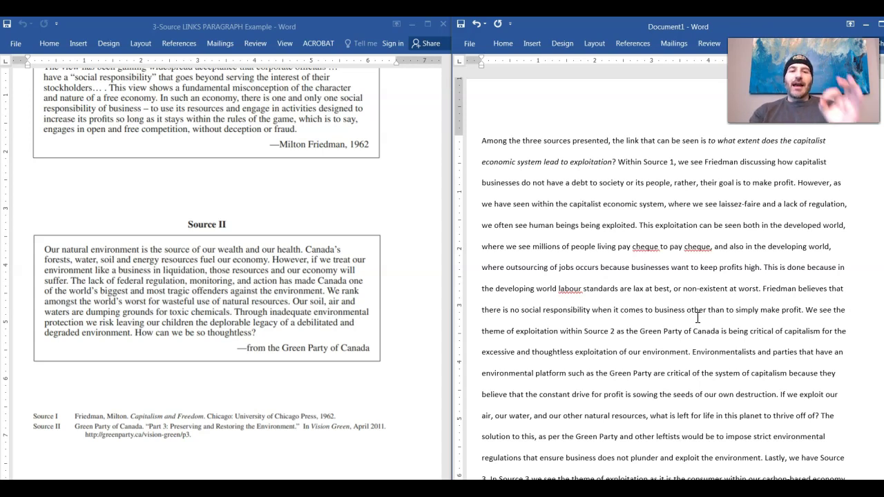
{"action": "double_click", "coordinate": [592, 160]}
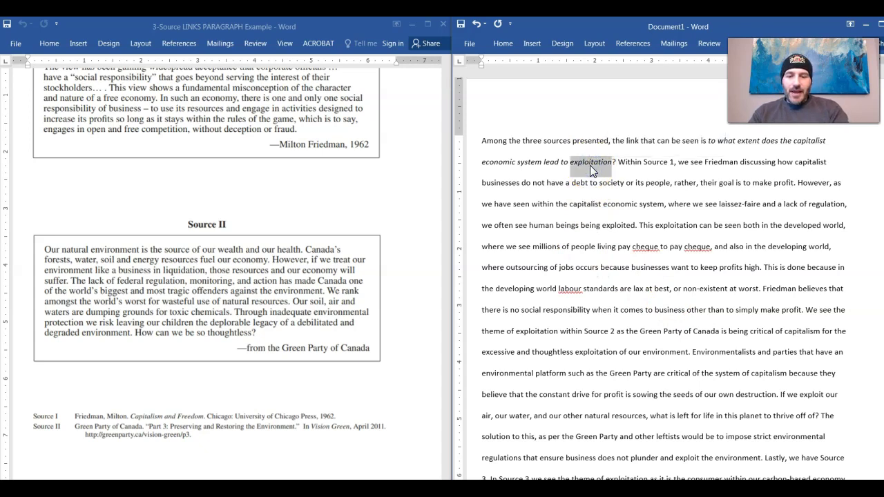
{"action": "key", "text": "ctrl+b"}
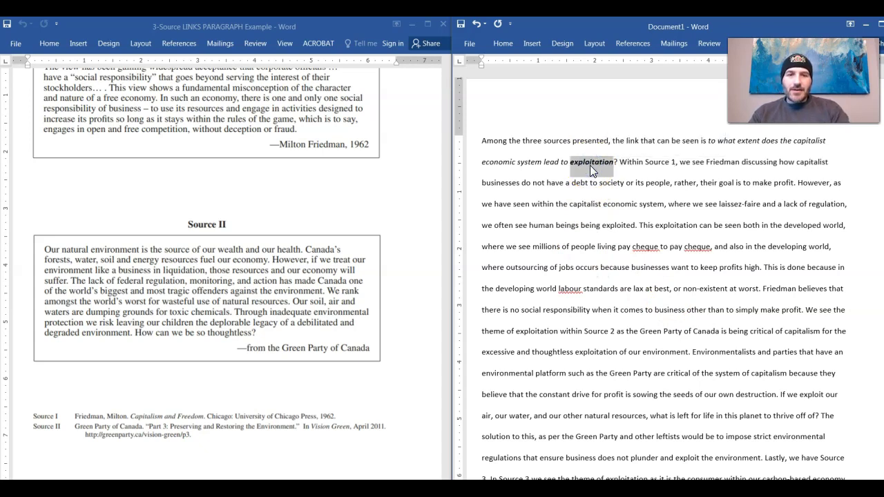
{"action": "left_click", "coordinate": [656, 228]}
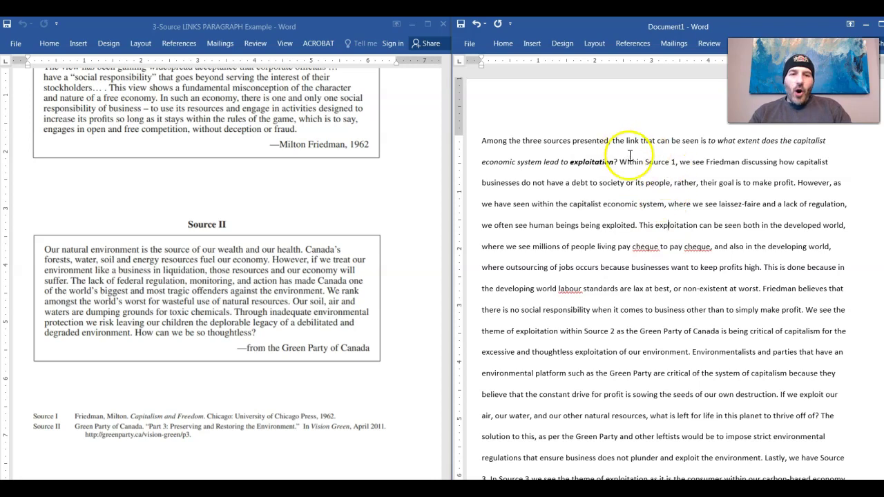
Review the paragraph's structure by highlighting the Source 1, Source 2 and Source 3 passages in turn, and clear the selection
{"action": "scroll", "coordinate": [641, 170], "scroll_direction": "down", "scroll_amount": 2}
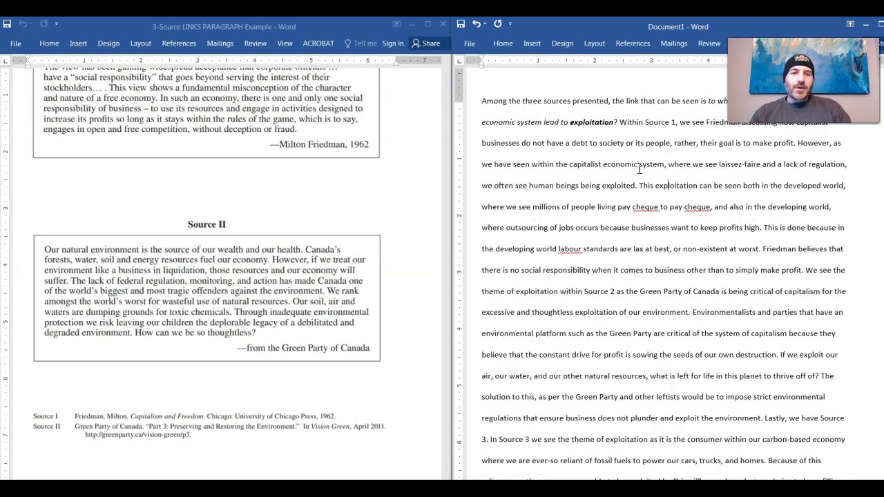
{"action": "scroll", "coordinate": [639, 168], "scroll_direction": "up", "scroll_amount": 1}
{"action": "left_click", "coordinate": [622, 133]}
{"action": "left_click_drag", "start_coordinate": [622, 133], "coordinate": [763, 427]}
{"action": "left_click", "coordinate": [806, 283]}
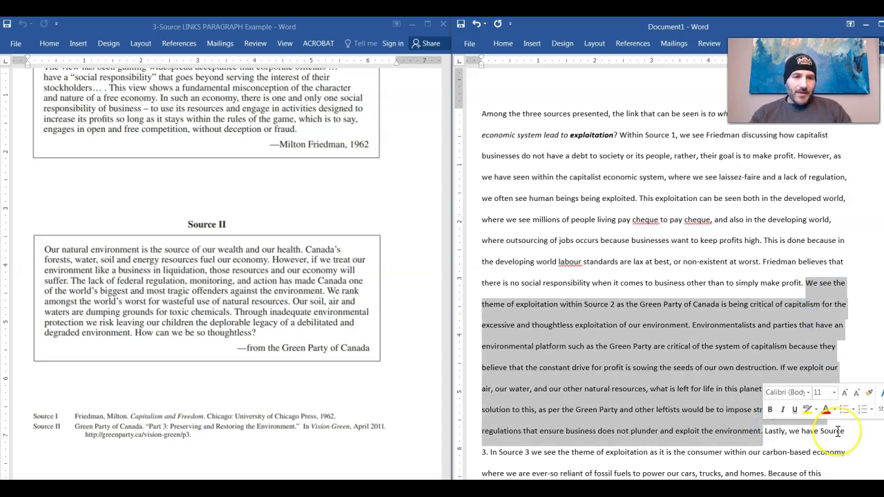
{"action": "scroll", "coordinate": [836, 430], "scroll_direction": "down", "scroll_amount": 3}
{"action": "scroll", "coordinate": [809, 296], "scroll_direction": "up", "scroll_amount": 1}
{"action": "left_click", "coordinate": [768, 296]}
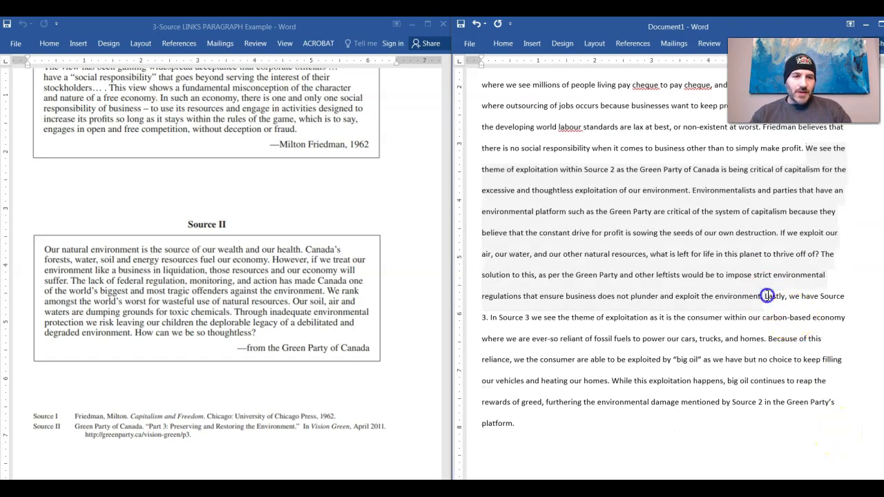
{"action": "left_click_drag", "start_coordinate": [767, 296], "coordinate": [525, 420]}
{"action": "scroll", "coordinate": [525, 421], "scroll_direction": "up", "scroll_amount": 3}
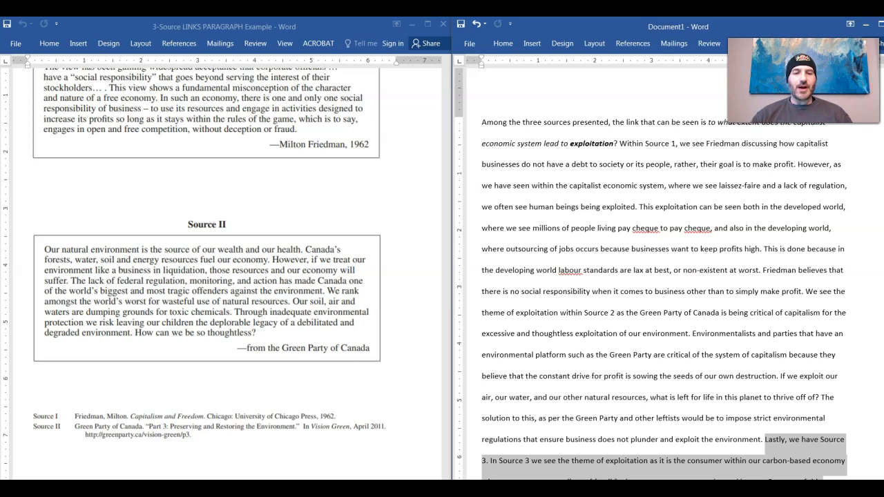
{"action": "left_click", "coordinate": [585, 275]}
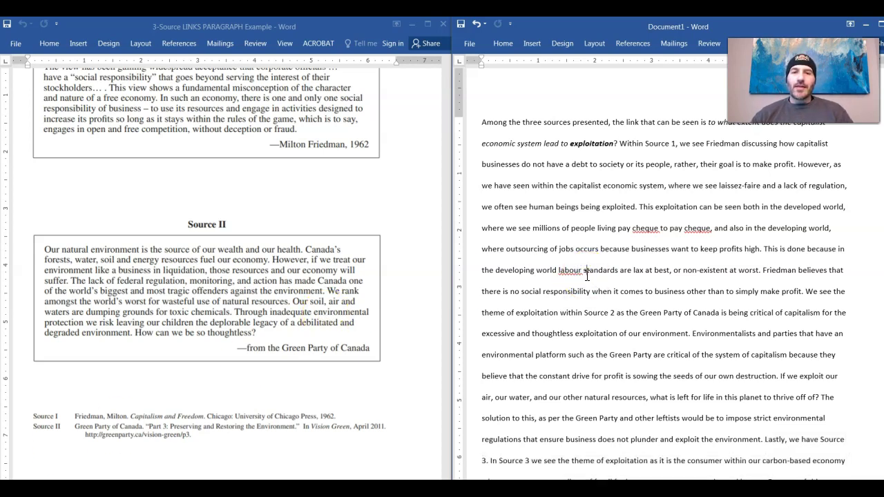